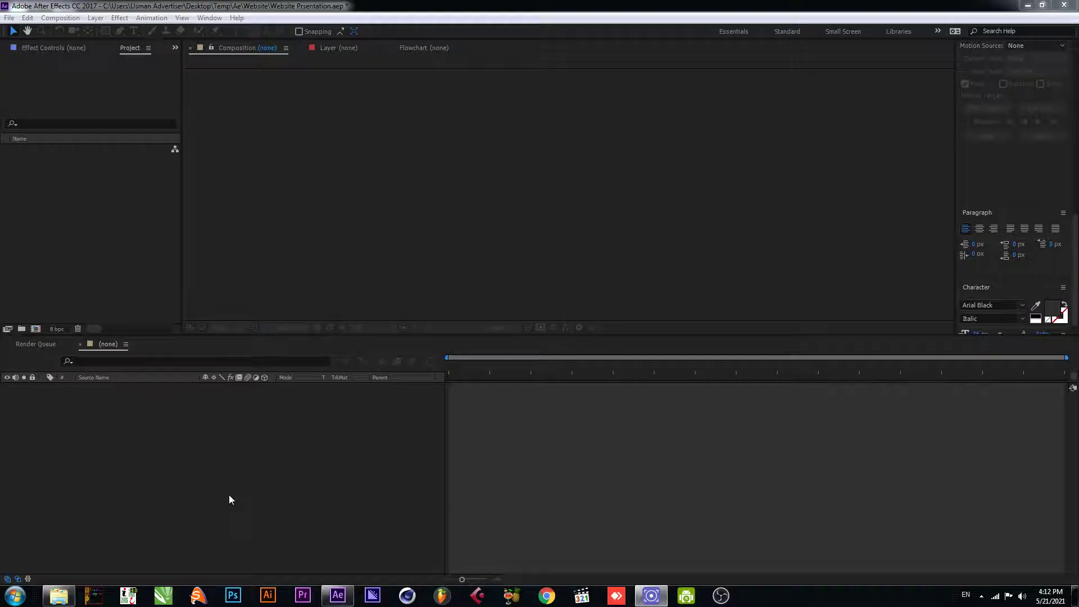
Step: Create a 1920 x 1080 composition named Main at 30 fps with a 12-second duration
left_click(286, 458)
key("ctrl+n")
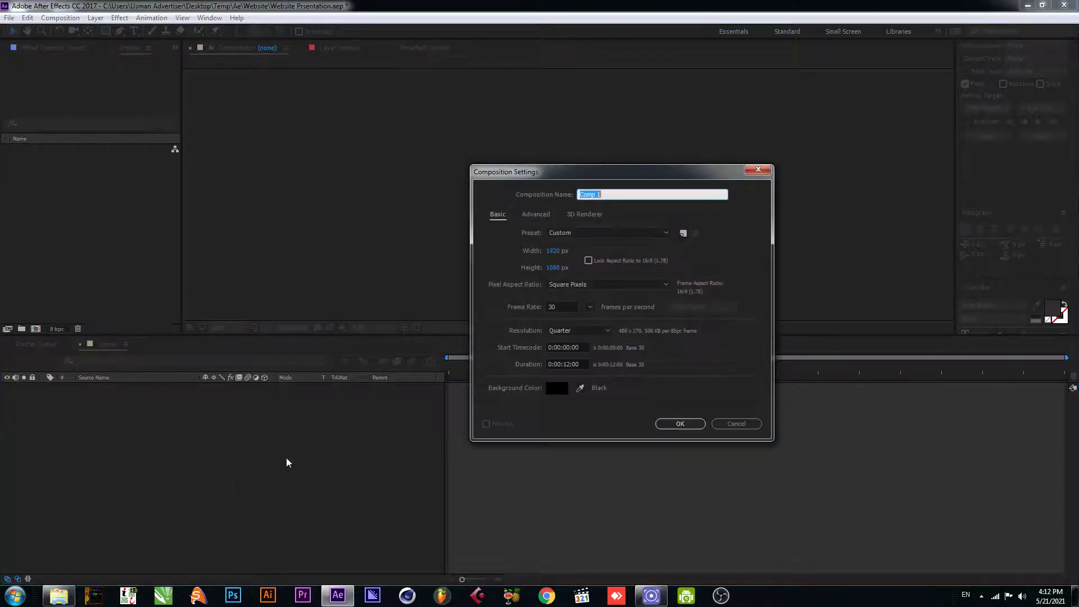
type("Main")
key("Return")
Step: Add a full-size white solid named Bg to the Main composition
right_click(169, 432)
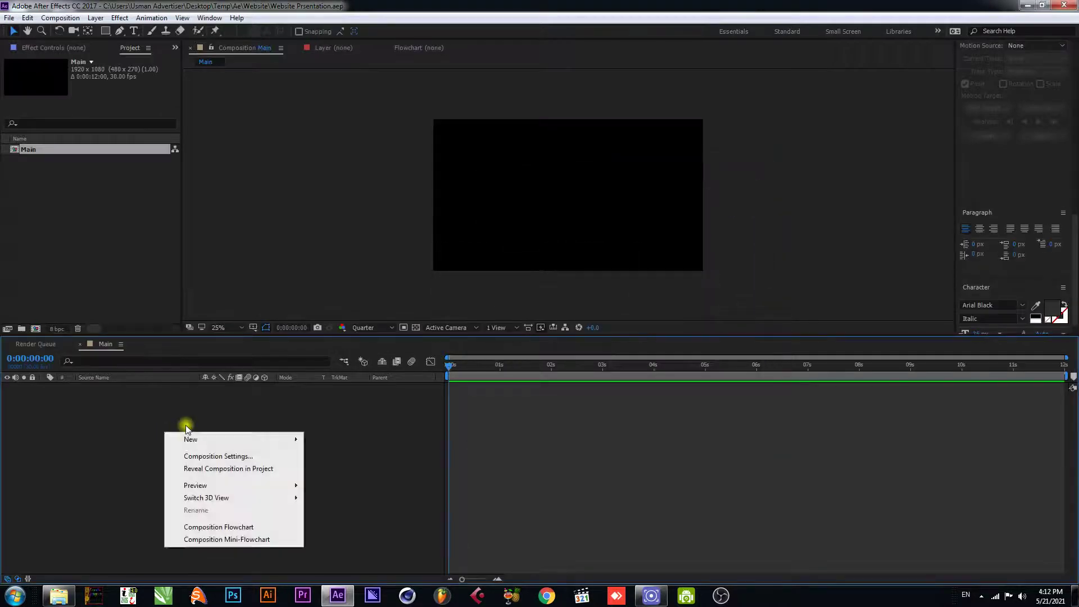
mouse_move(226, 439)
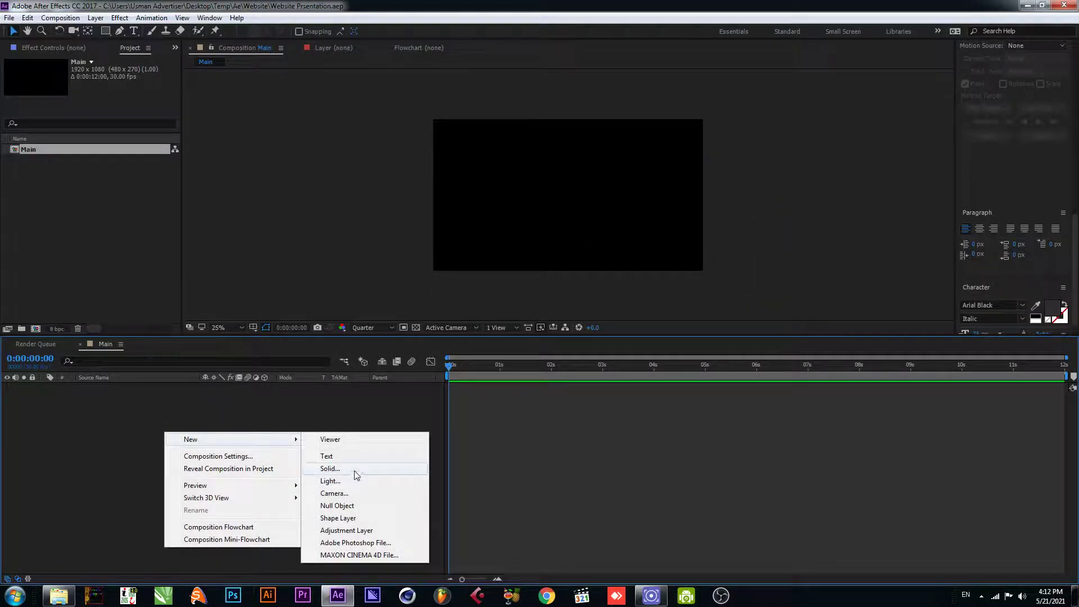
left_click(330, 468)
type("Bg")
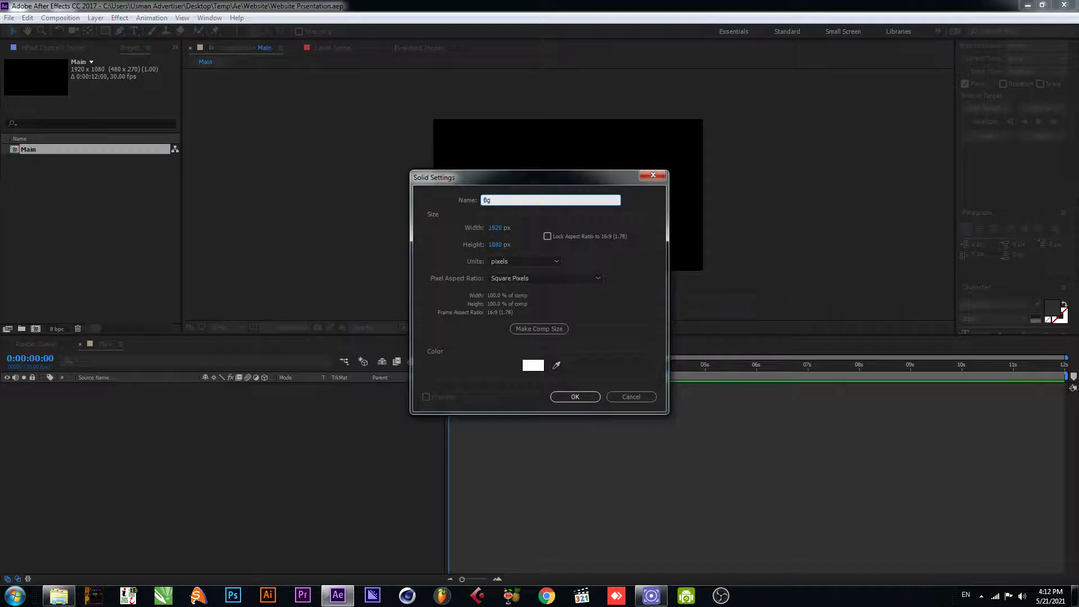
key("Return")
right_click(152, 455)
mouse_move(239, 462)
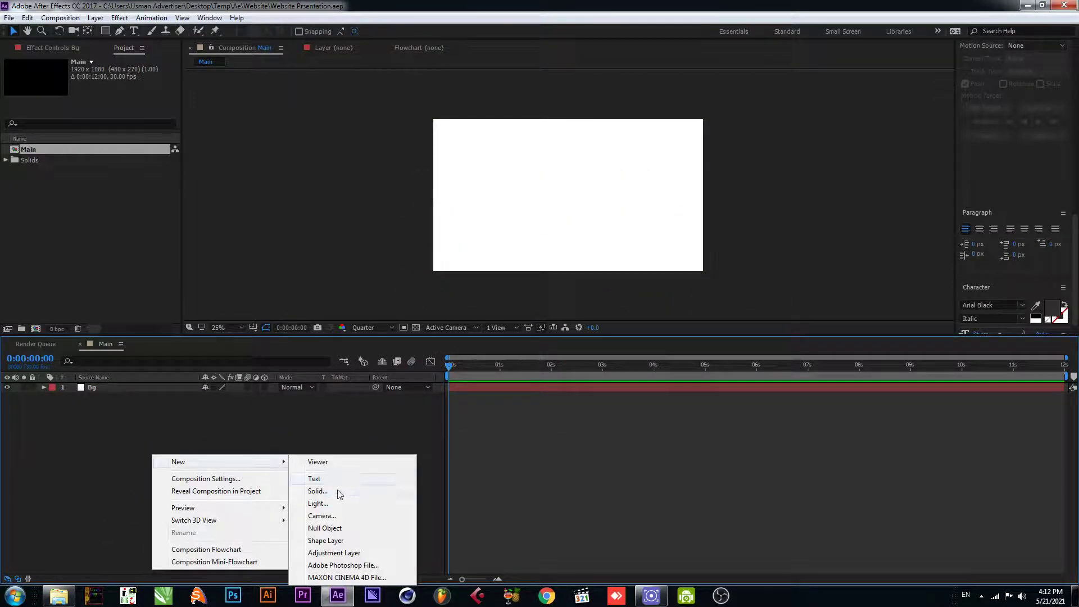
left_click(219, 426)
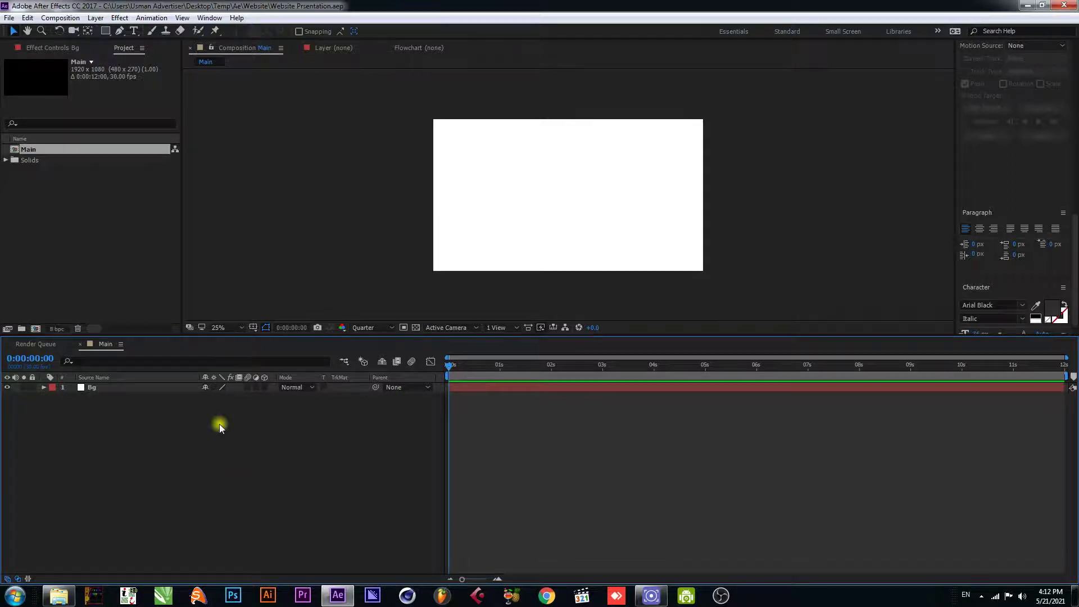
Step: Create a second 1920 x 1080, 12-second composition named Bg Animation 1
key("ctrl+n")
type("Bg Animation ")
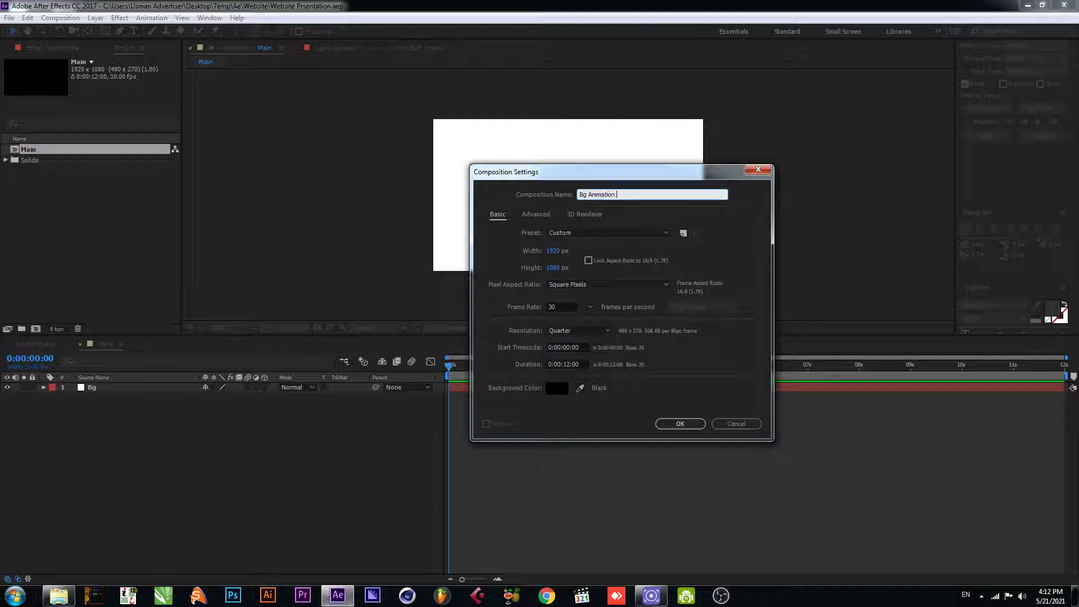
type("1")
key("Return")
Step: Add a full-size white solid with its default name to the Bg Animation 1 composition
right_click(184, 484)
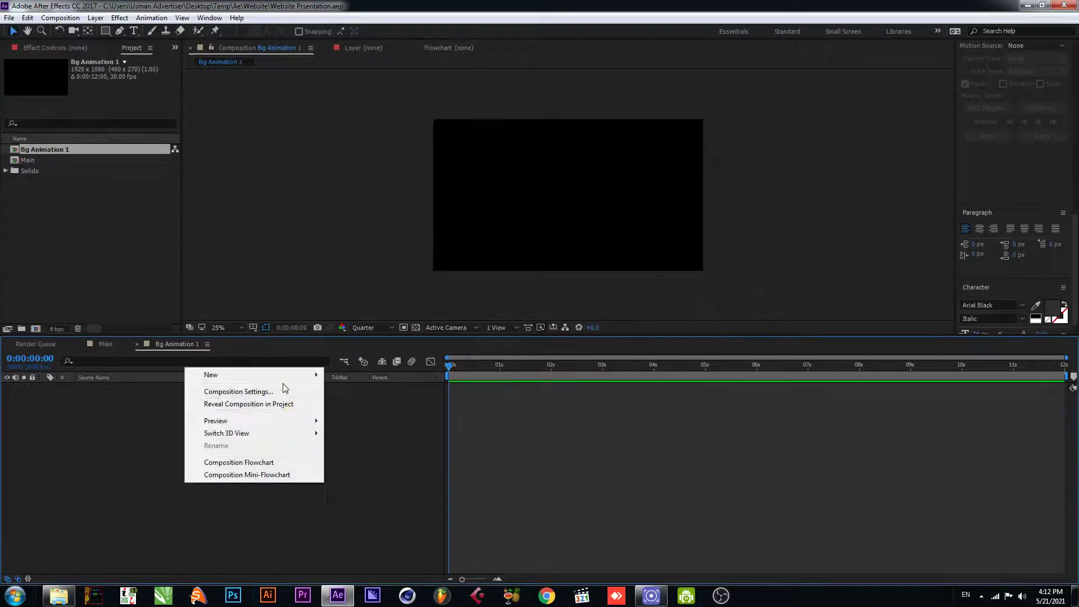
mouse_move(316, 376)
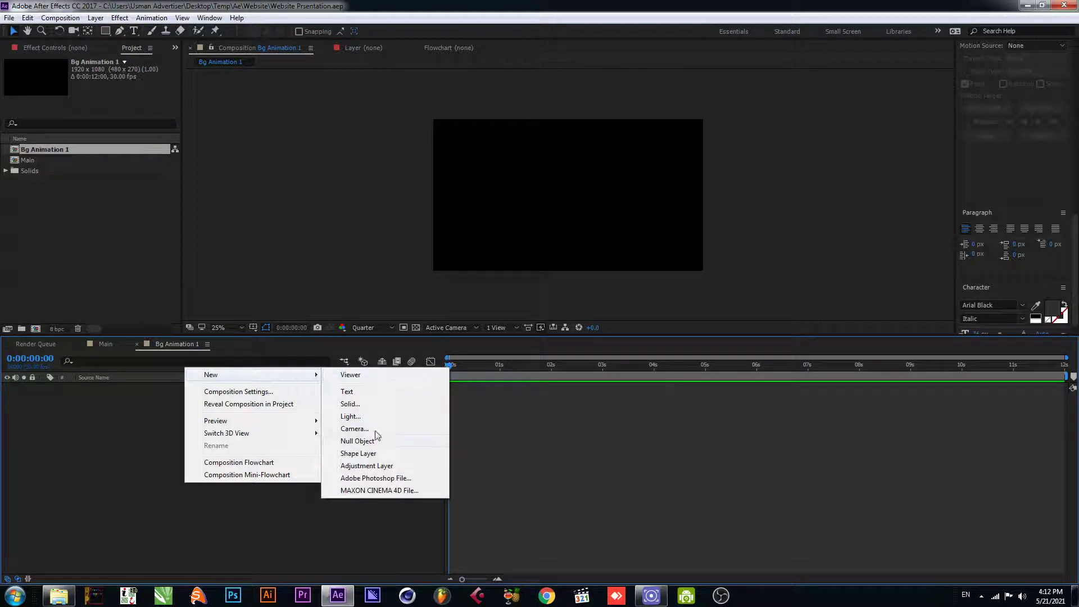
left_click(370, 407)
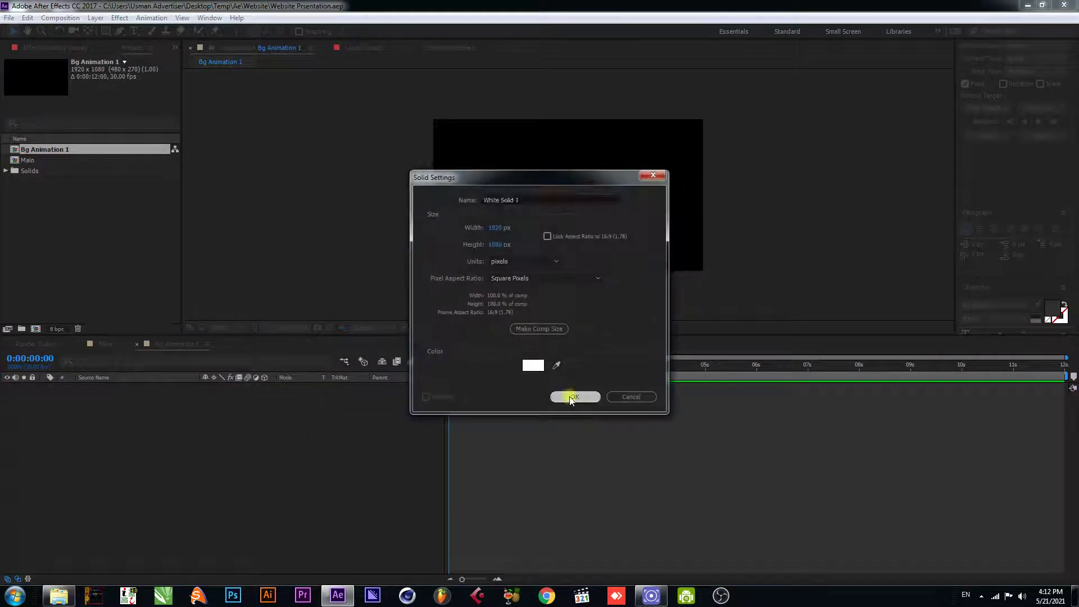
left_click(570, 398)
Step: Find the Fractal Noise effect and apply it to the white solid
key("ctrl+space")
type("Fra")
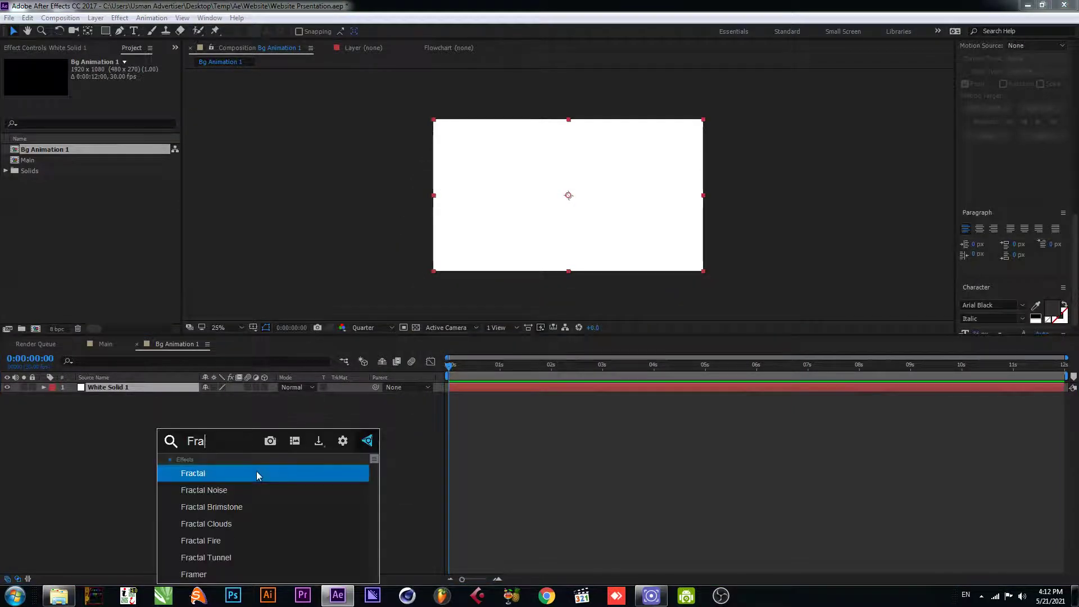
type("ctal noi")
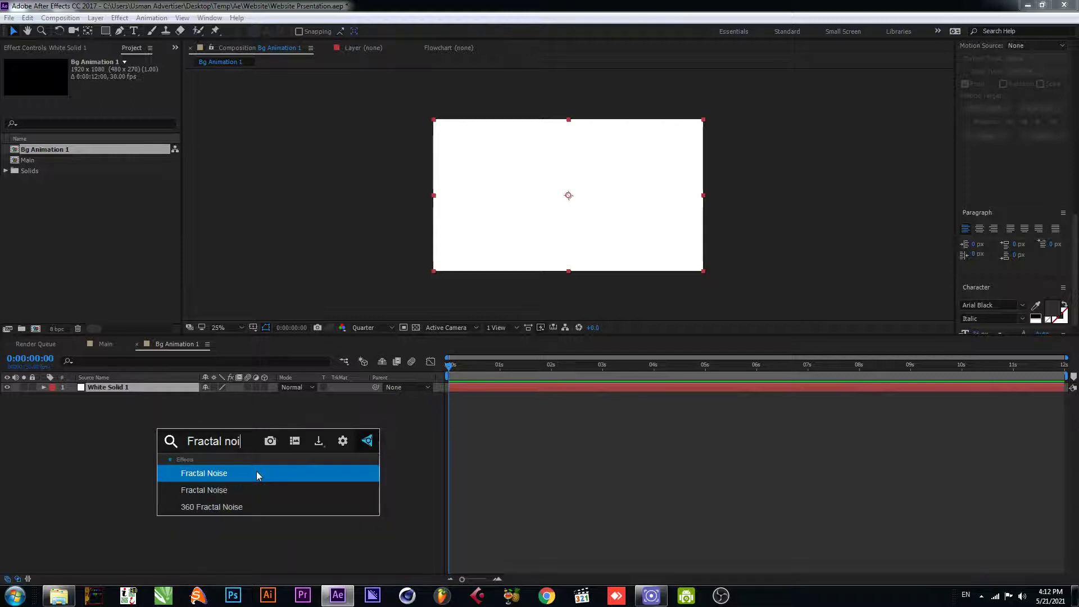
left_click(257, 476)
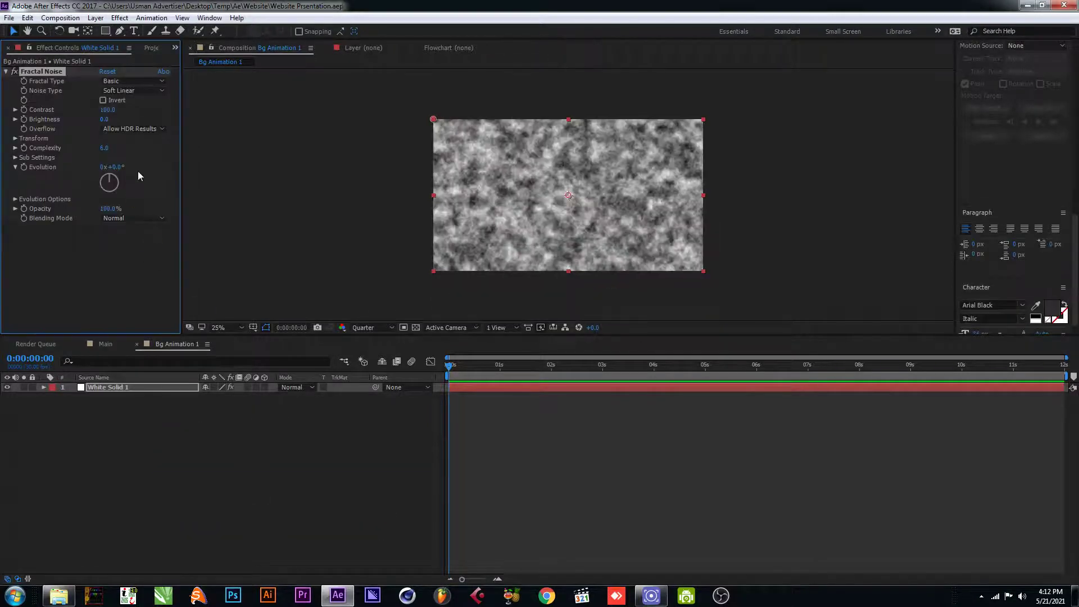
Step: Set the Fractal Noise Contrast to 160 and Brightness to -60
left_click(108, 110)
type("160")
key("Tab")
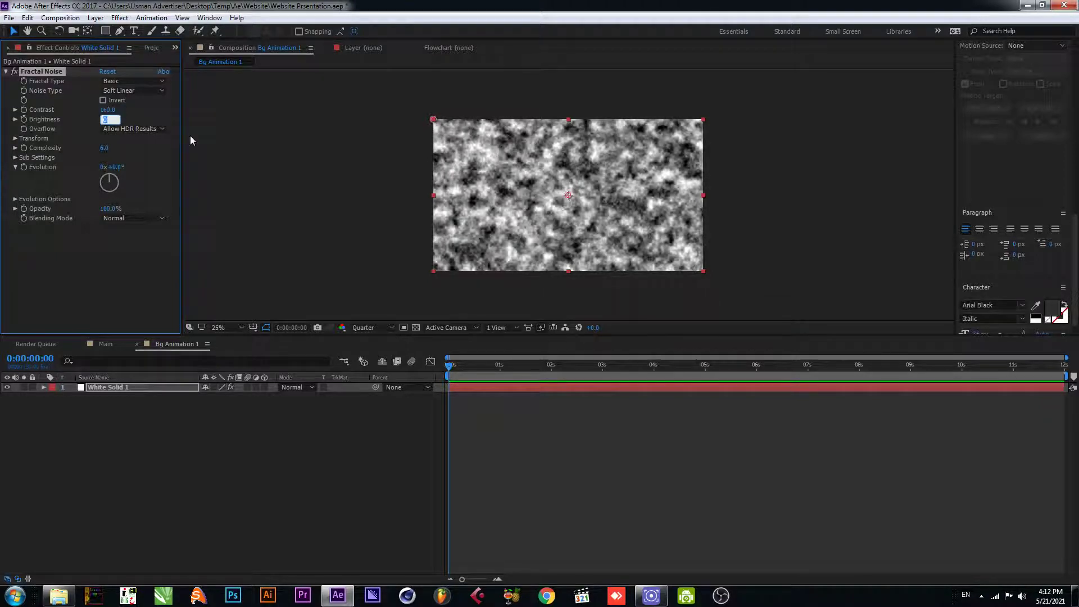
type("-60")
key("Return")
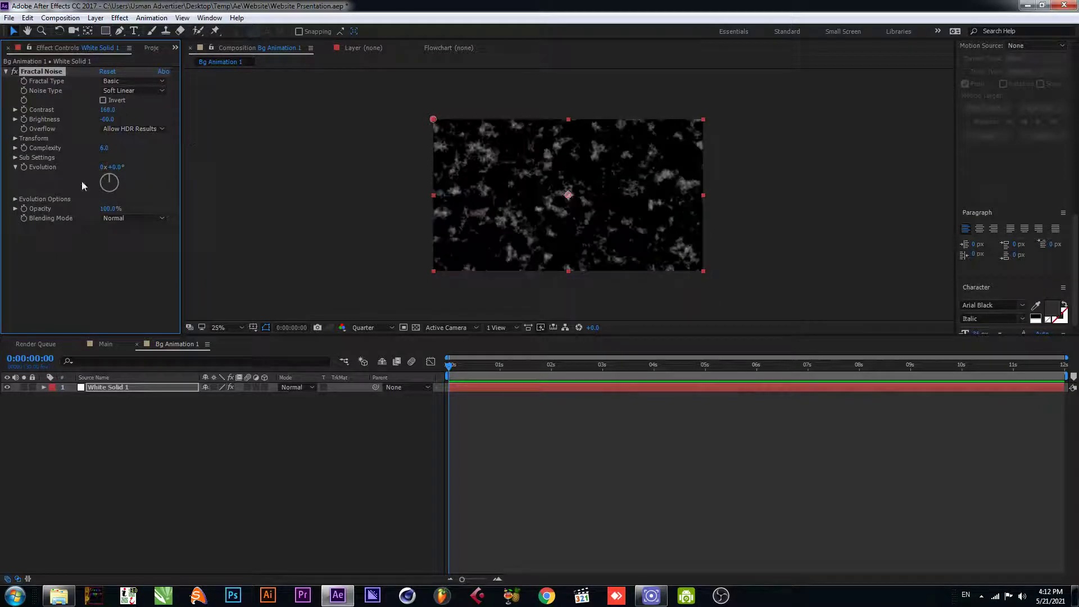
Step: Set the Fractal Noise transform Scale to 1200 and the Complexity to 1
left_click(15, 138)
left_click(107, 167)
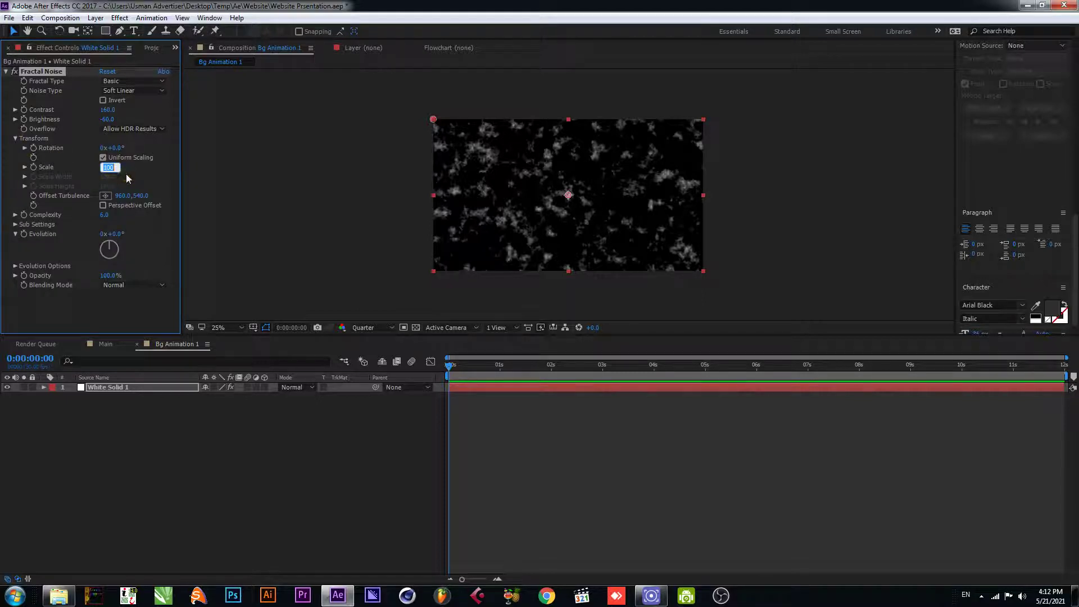
type("1200")
key("Return")
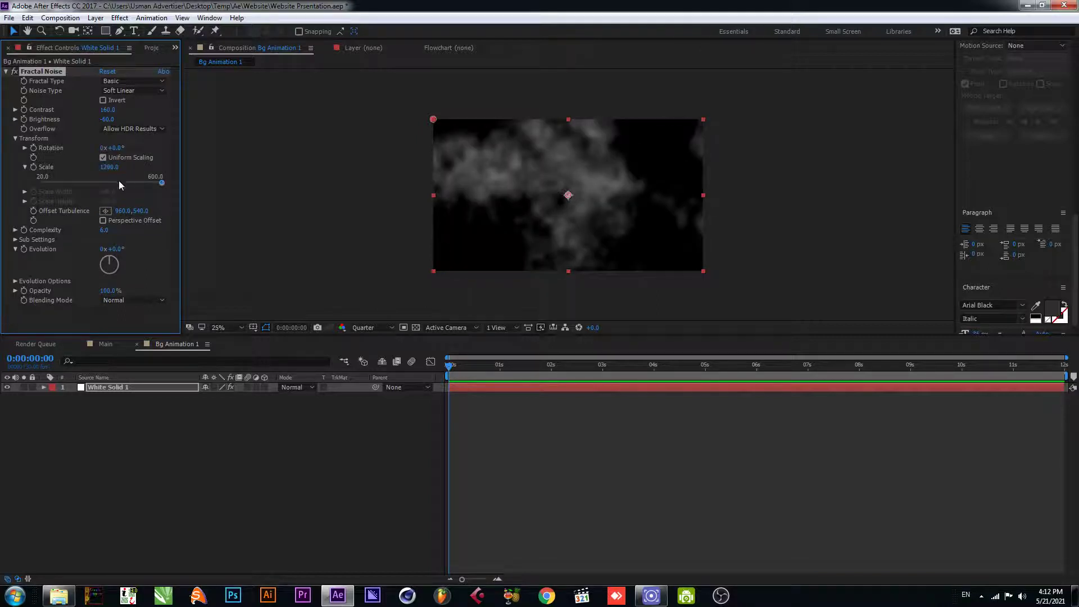
left_click(103, 235)
type("1")
key("Return")
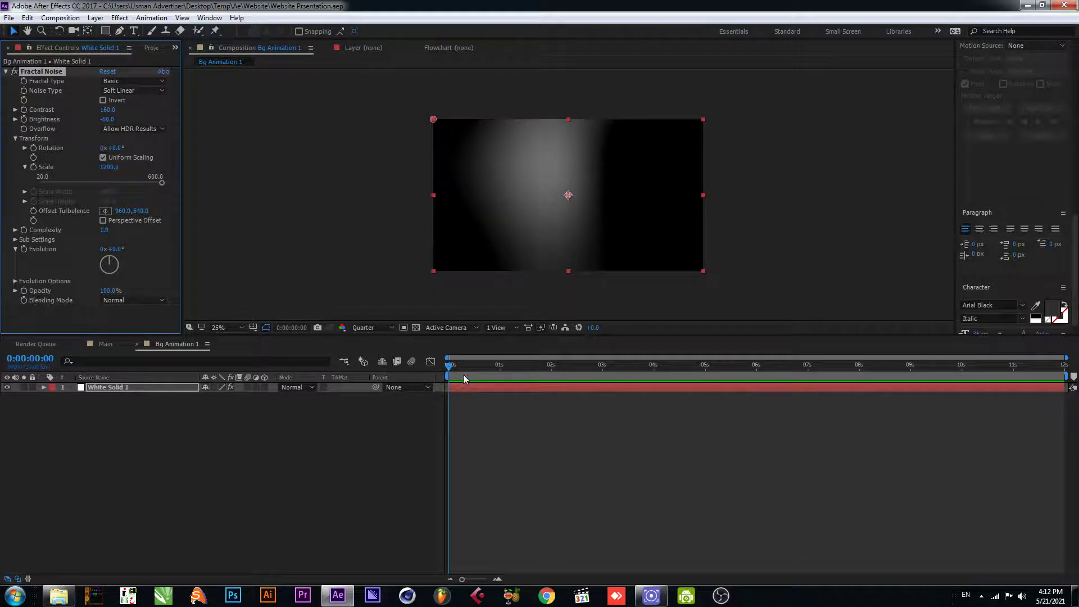
Step: Keyframe the Complexity from 1 at the first frame to 2 at 0:00:09:29 and preview the animation
left_click(24, 230)
left_click_drag(904, 370, 960, 368)
left_click(104, 230)
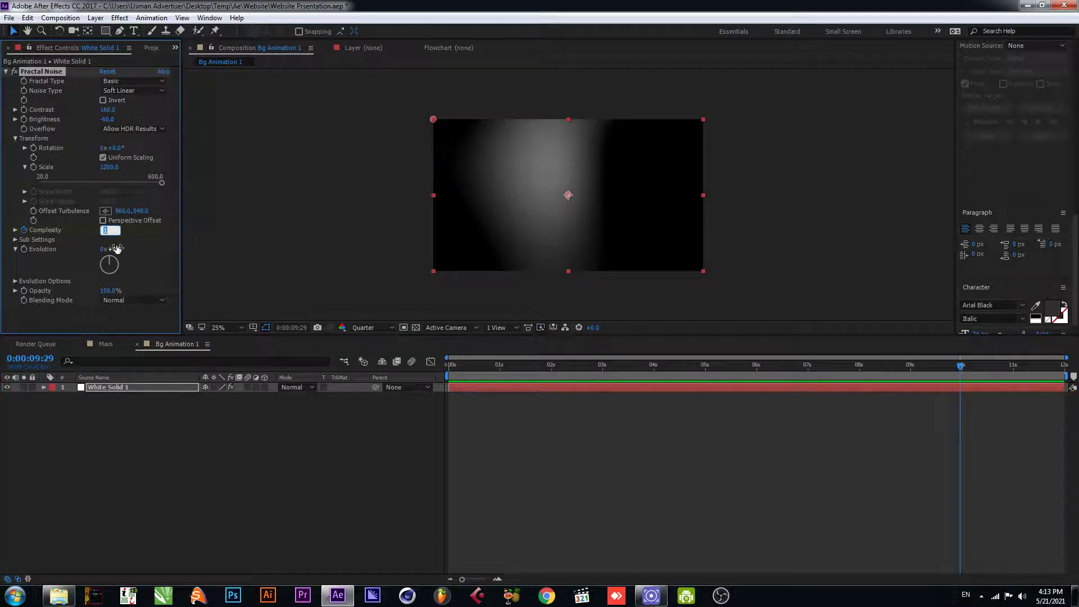
type("2")
key("Return")
key("space")
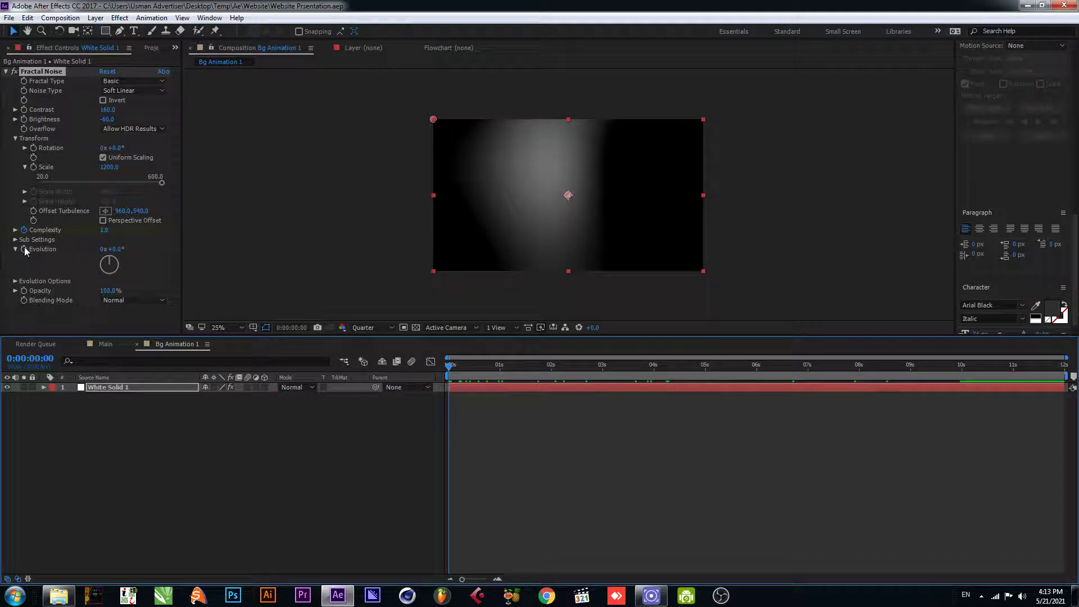
Step: Animate the Fractal Noise Evolution with keyframes from 47° at the first frame to a different rotation further along the timeline, and preview it
left_click(442, 374)
left_click(23, 249)
left_click_drag(113, 250, 139, 251)
left_click_drag(638, 364, 654, 364)
left_click_drag(104, 249, 127, 249)
left_click_drag(193, 255, 278, 264)
left_click_drag(644, 368, 672, 372)
key("space")
key("Home")
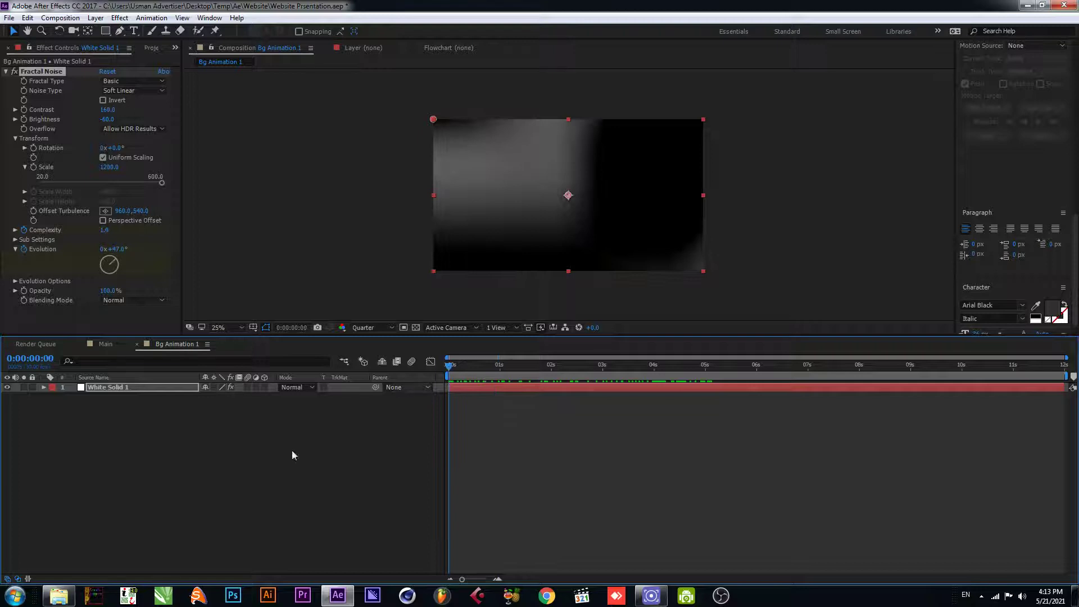
Step: Find the Hue/Saturation effect and apply it to the white solid
left_click(107, 387)
key("ctrl+space")
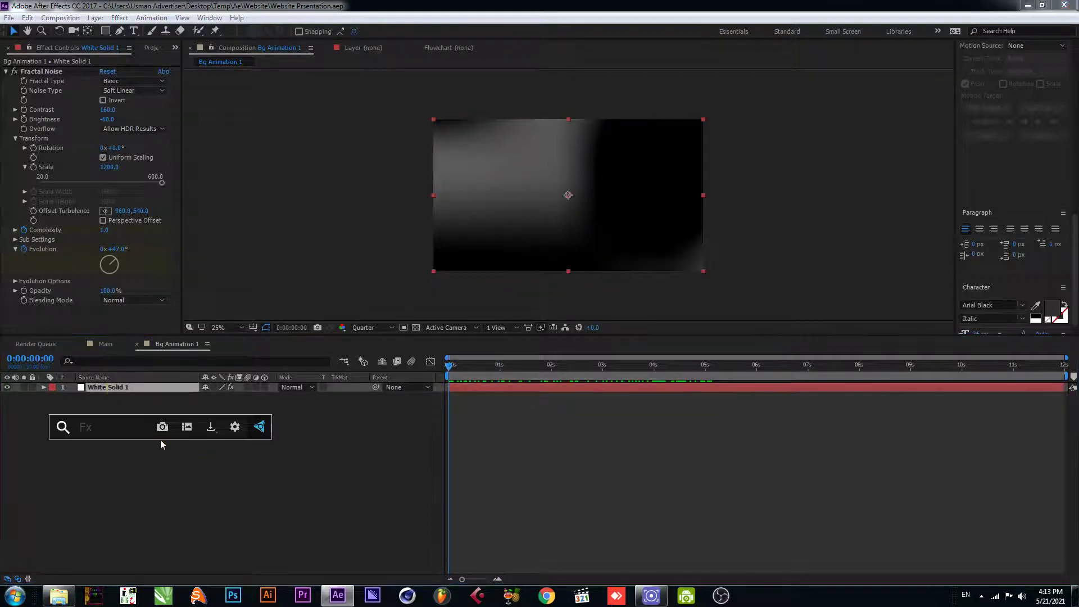
type("Hue")
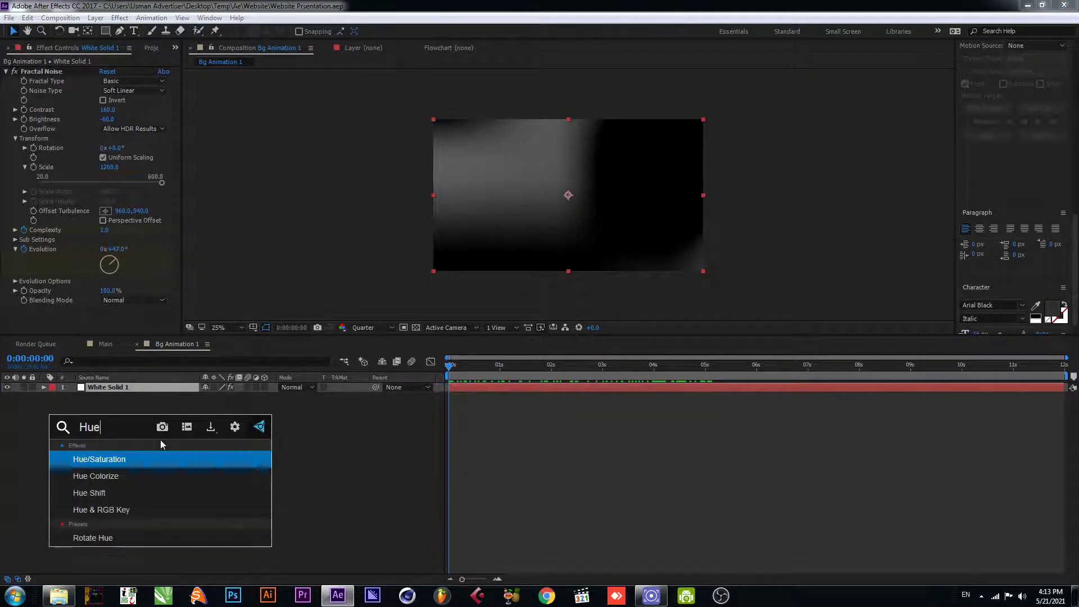
left_click(149, 457)
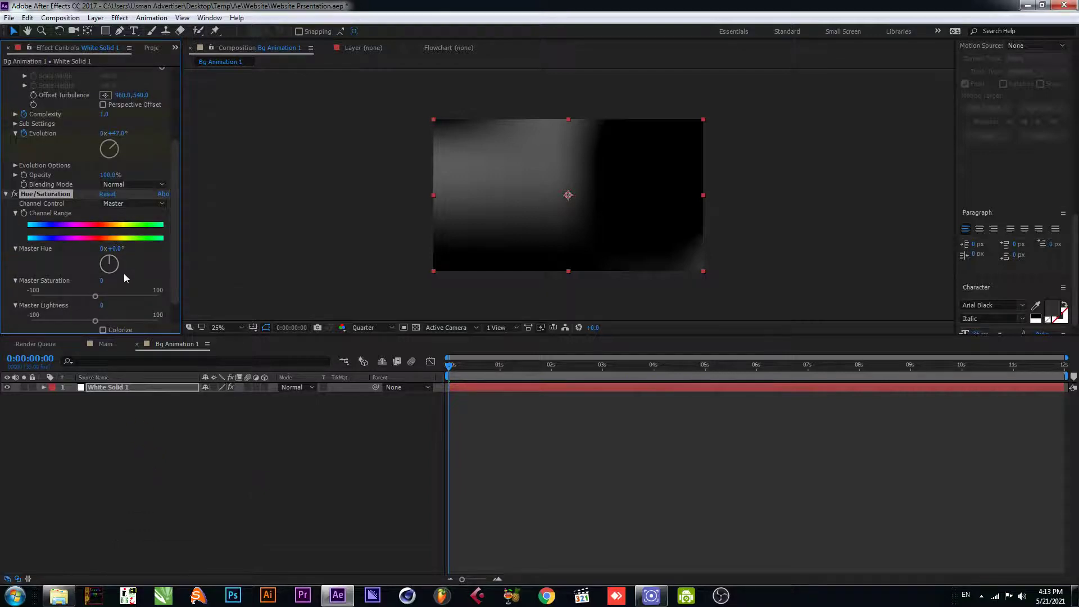
Step: Turn on Colorize in Hue/Saturation, with Colorize Saturation 100 and Colorize Hue 60°, for a pure yellow tint
scroll(184, 263, "down", 2)
scroll(507, 170, "up", 1)
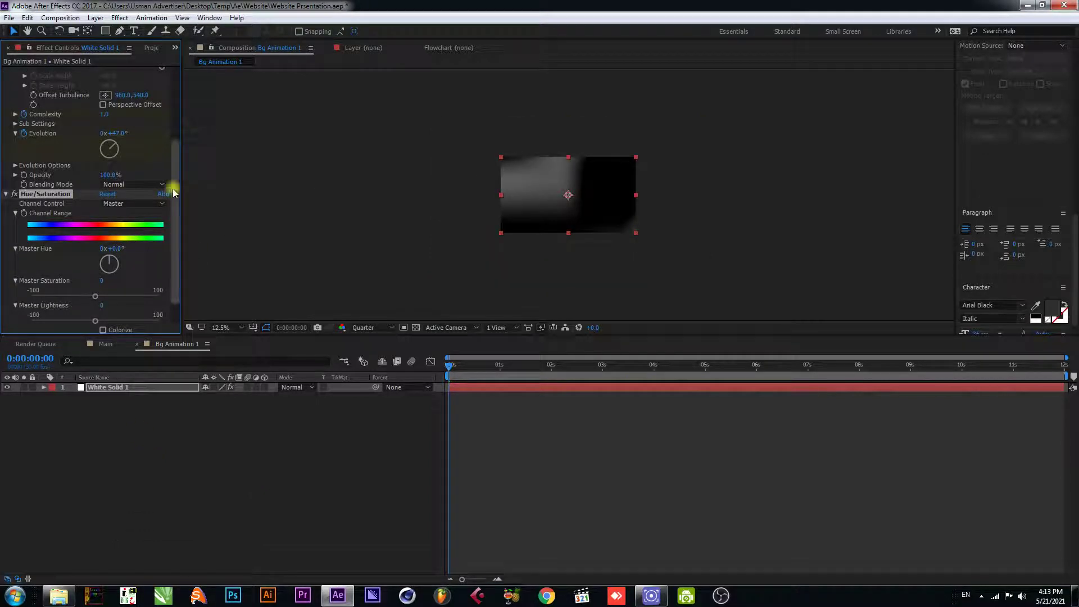
scroll(173, 191, "down", 1)
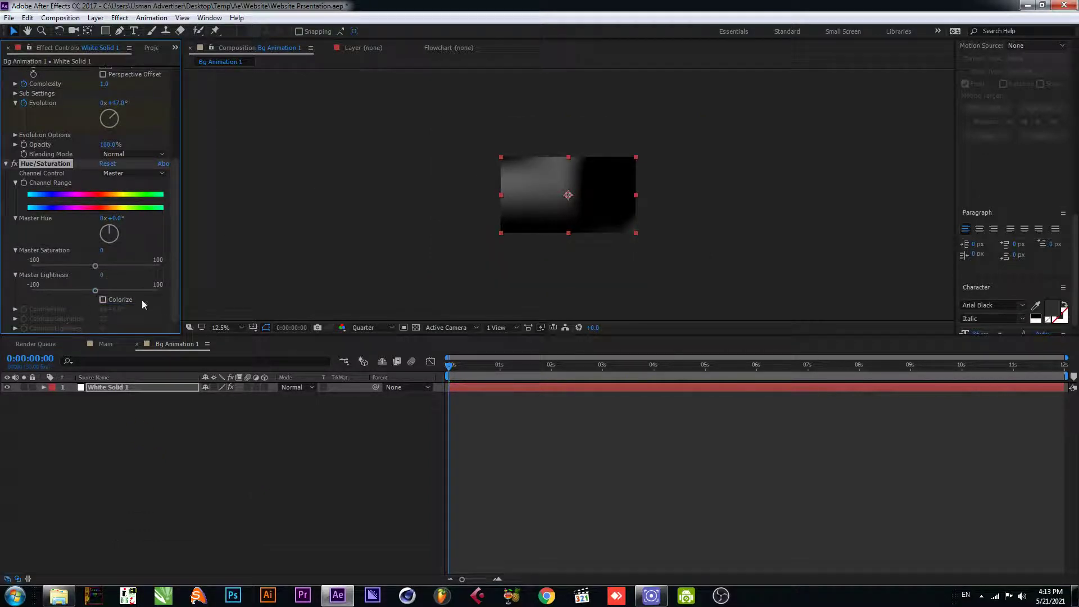
left_click(103, 300)
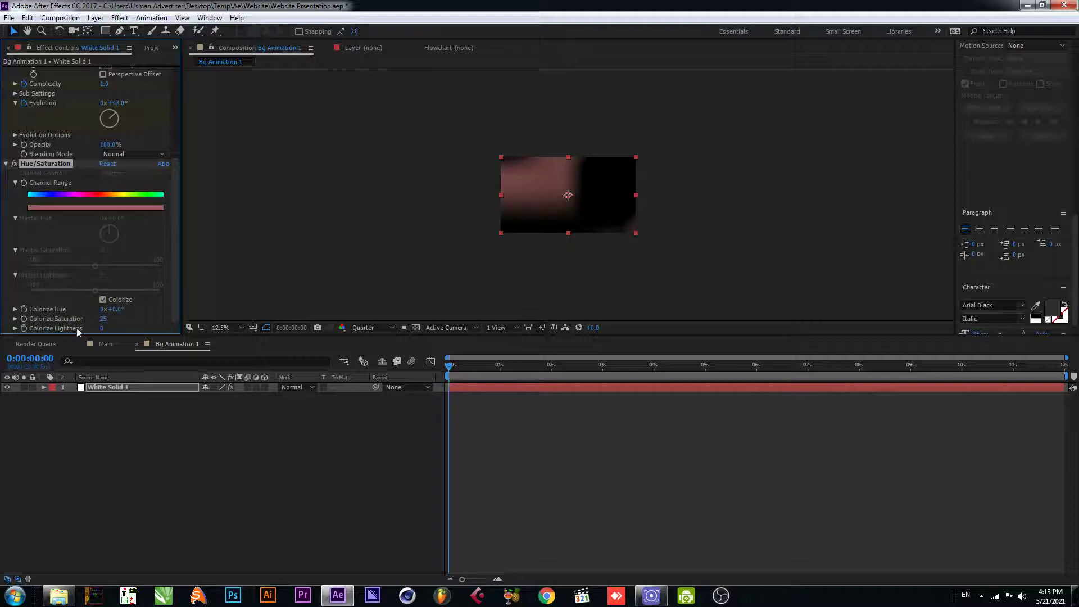
left_click(103, 319)
type("100")
key("Return")
left_click(112, 309)
type("60")
key("Return")
left_click_drag(476, 381, 448, 369)
Step: Apply the CC Threshold RGB effect to the white solid and check the yellow shape's motion up to about 2 seconds
left_click(127, 388)
key("ctrl+space")
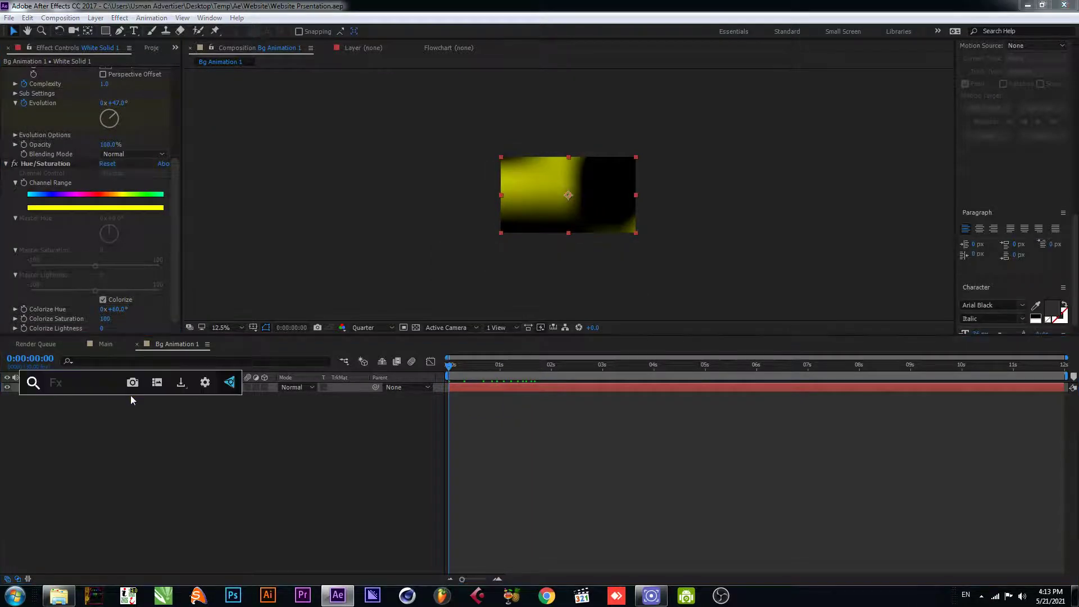
type("cc th")
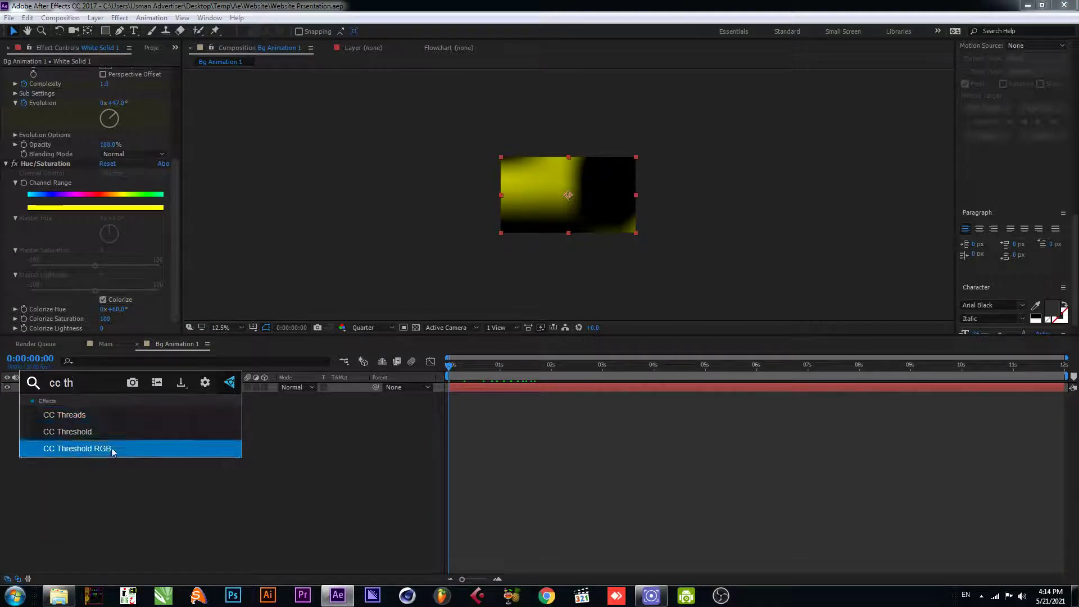
left_click(114, 449)
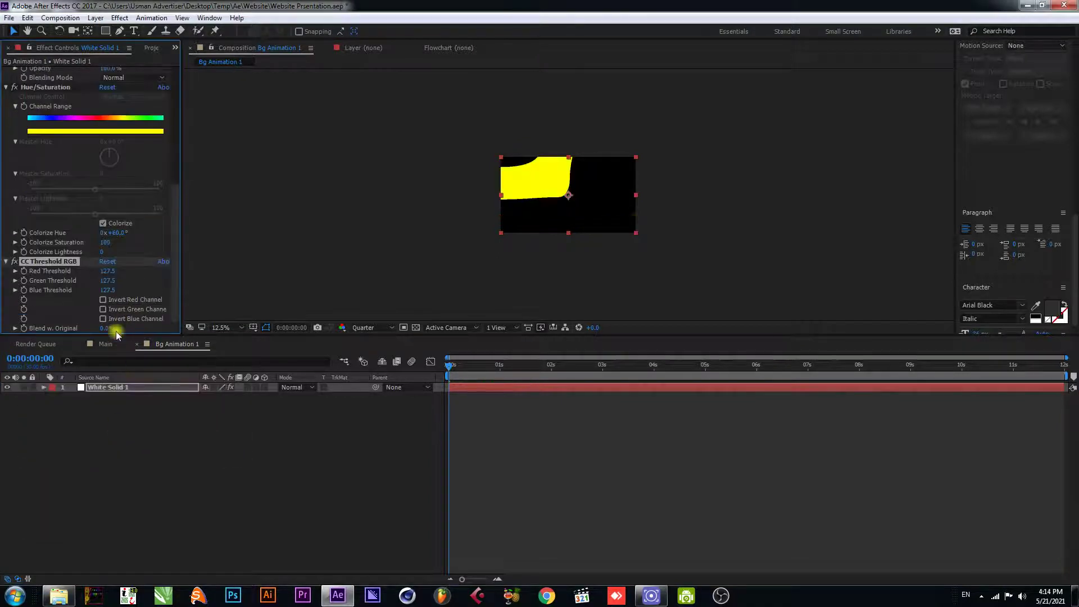
left_click_drag(485, 372, 553, 382)
Step: Pre-compose the white solid as Fractal Noise 1, moving all attributes into the new composition
right_click(125, 397)
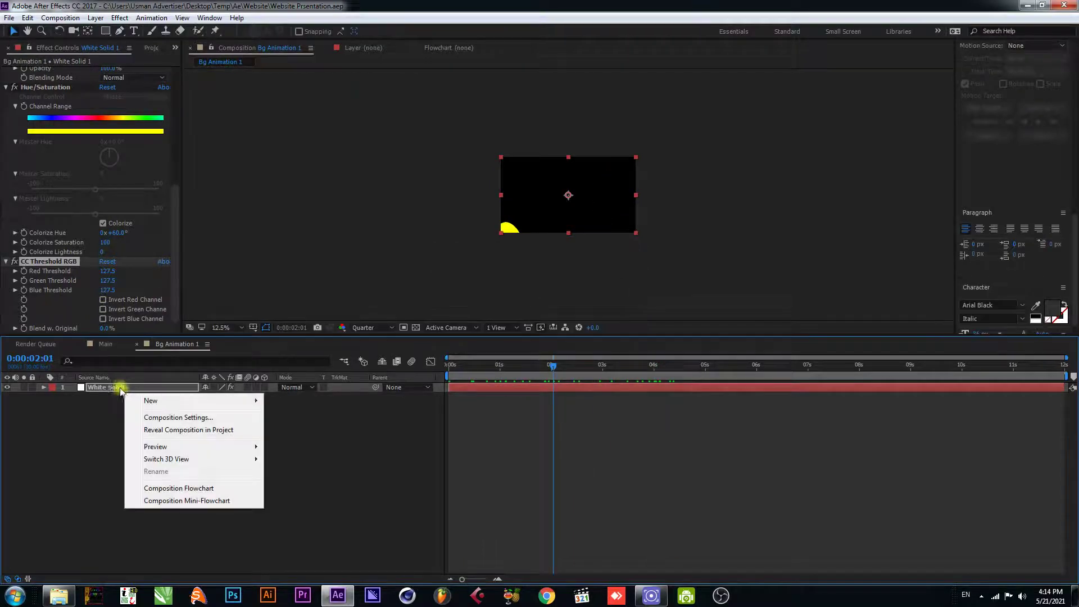
right_click(123, 388)
left_click(161, 481)
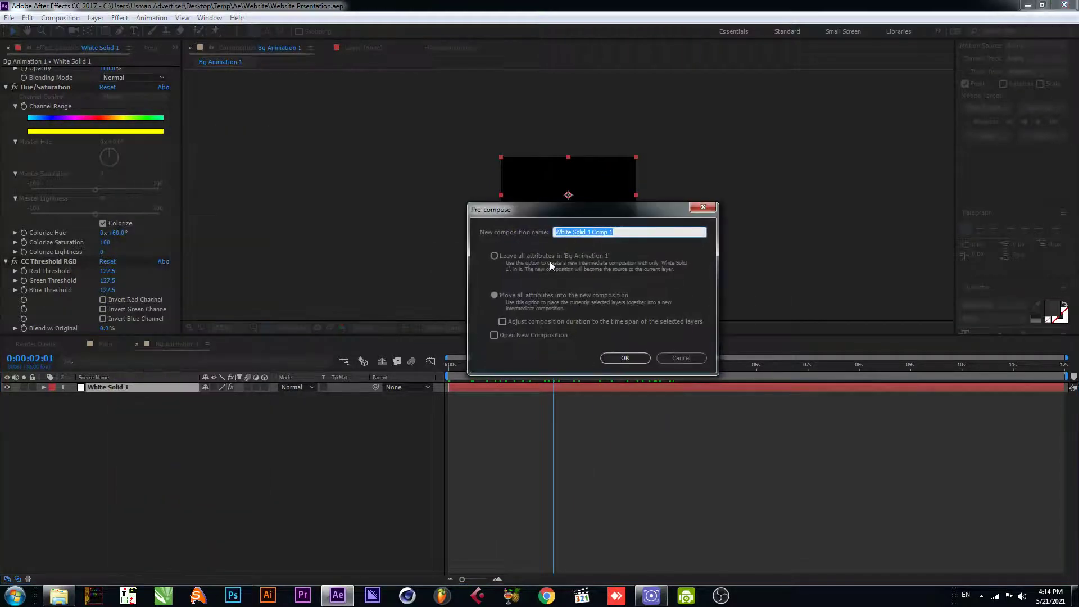
type("Fractal Noise 1")
key("Return")
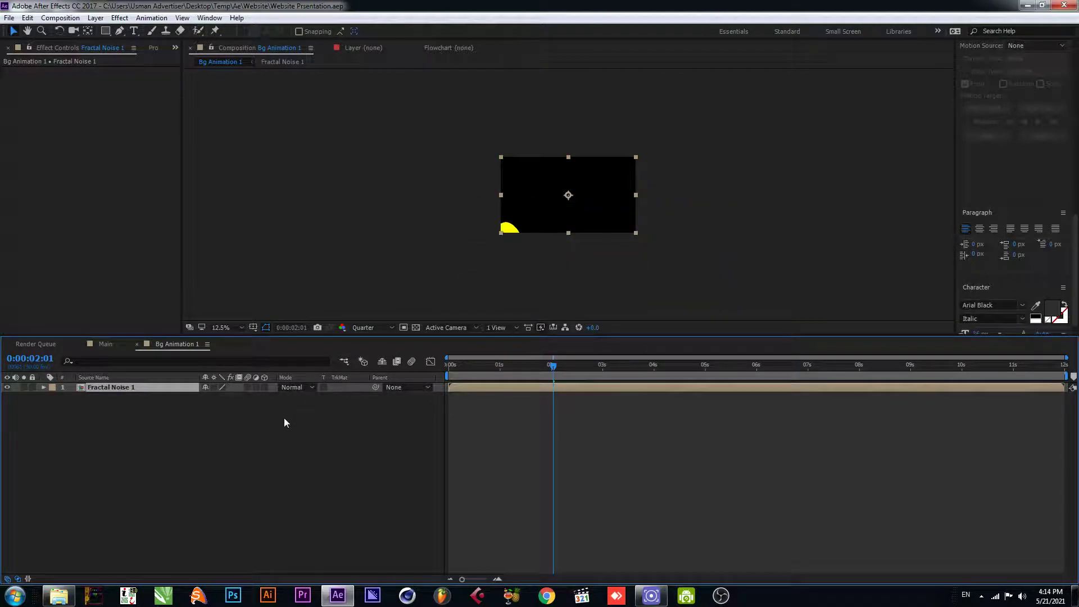
Step: Create a white solid at composition size in Bg Animation 1 and place it beneath the Fractal Noise 1 layer
right_click(139, 425)
mouse_move(183, 434)
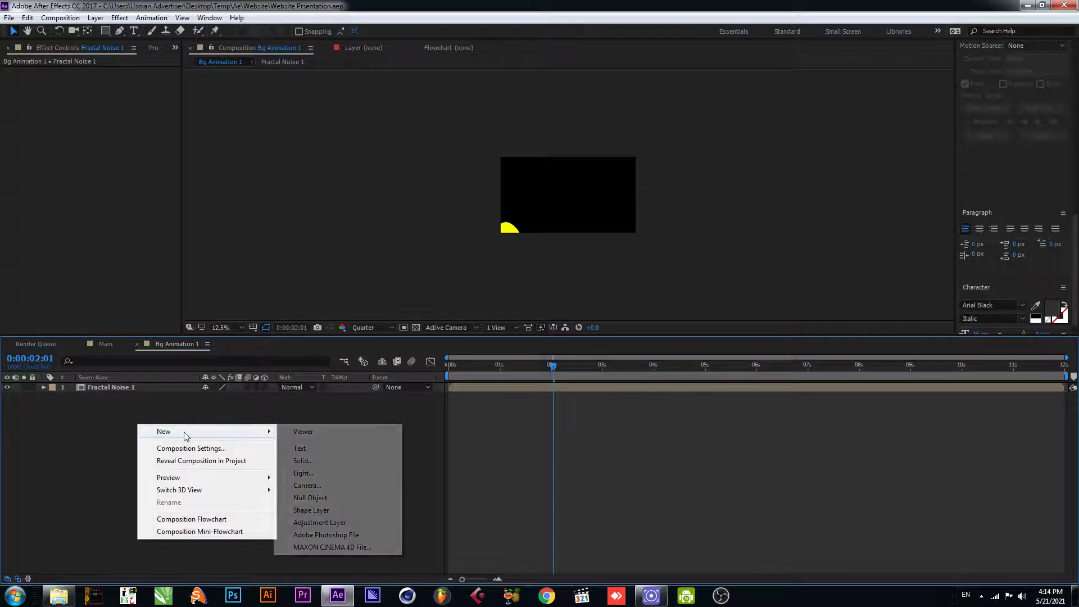
left_click(304, 461)
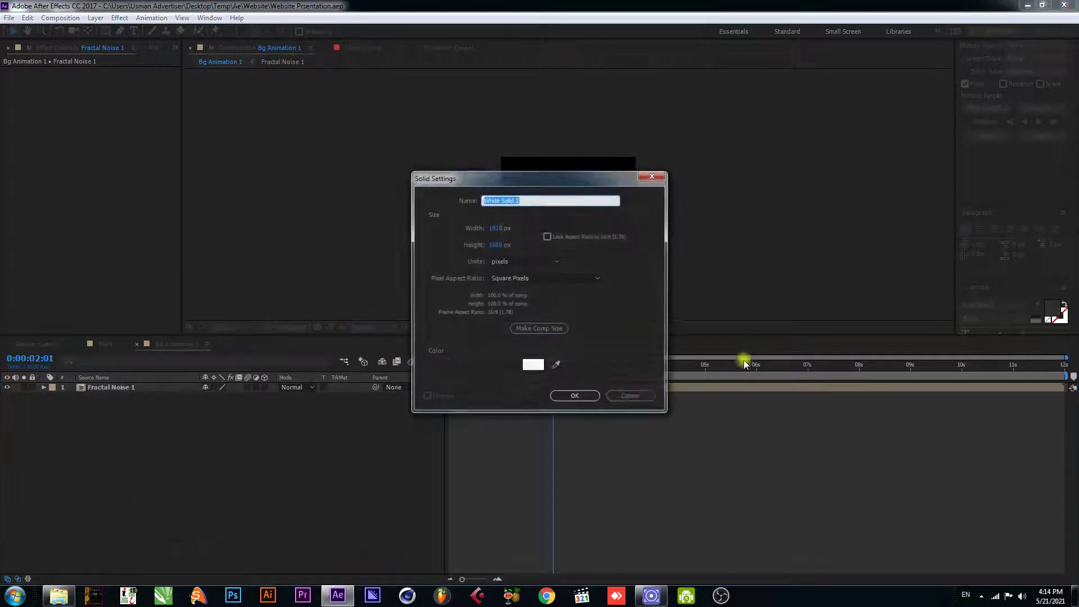
left_click(575, 397)
left_click_drag(161, 387, 169, 415)
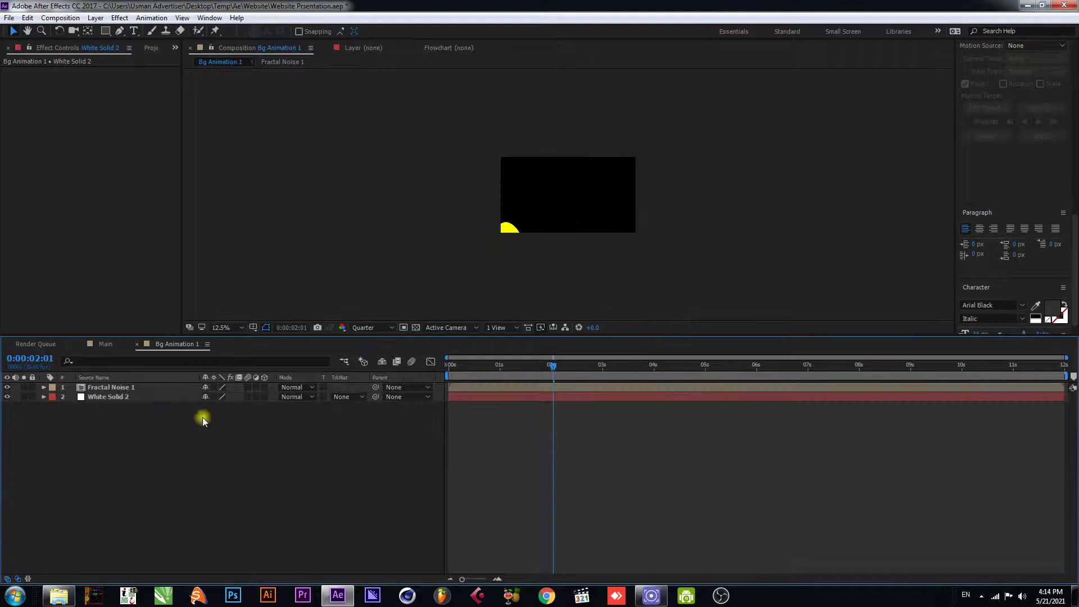
Step: Set White Solid 2 to use Fractal Noise 1 as a Luma Matte and check the masked shape's motion
left_click(360, 400)
left_click(396, 451)
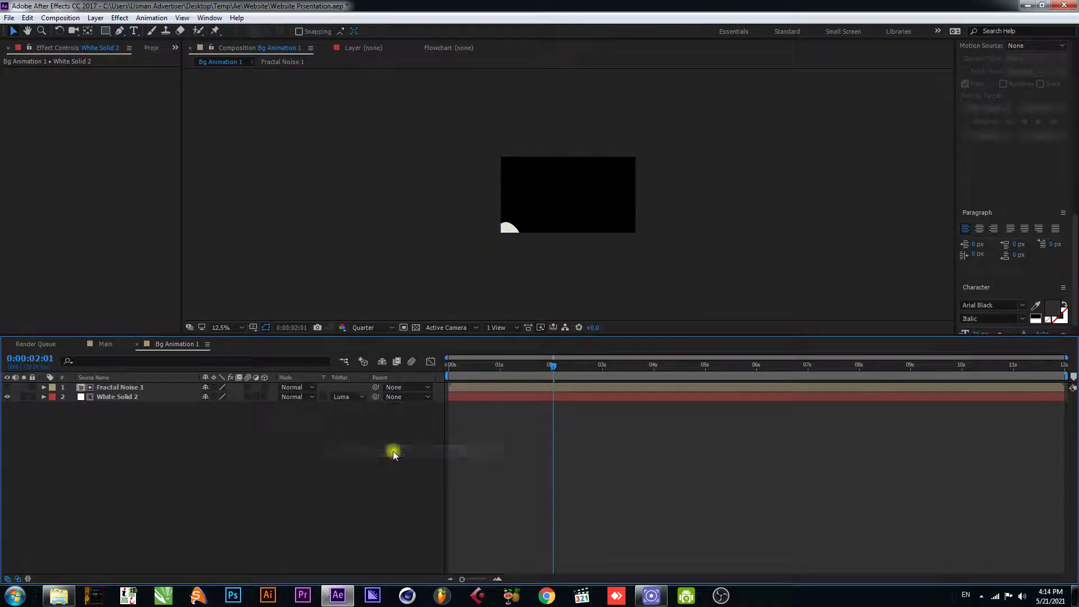
left_click_drag(596, 363, 808, 396)
Step: Create a new 1920 x 1080 composition named Bg Placeholder 1, keeping 30 fps and a 12-second duration
left_click(104, 344)
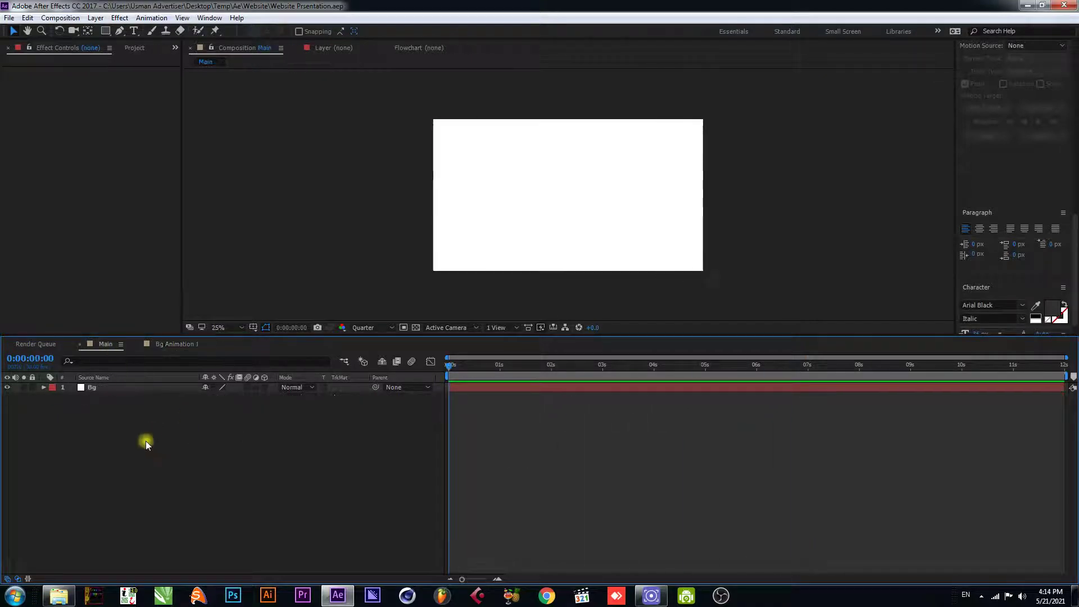
left_click(126, 48)
left_click(221, 465)
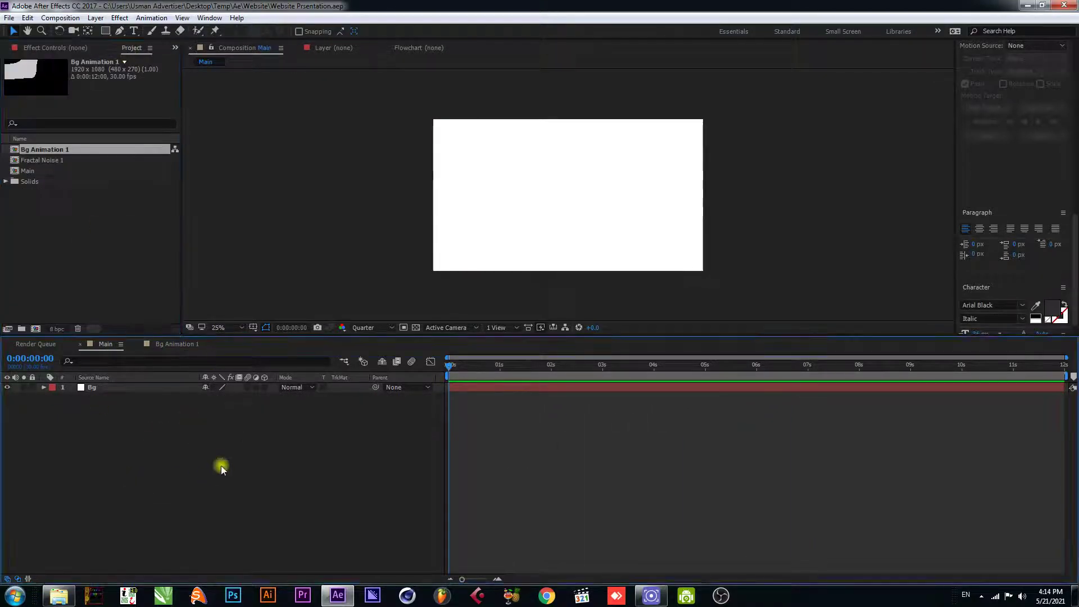
key("ctrl+n")
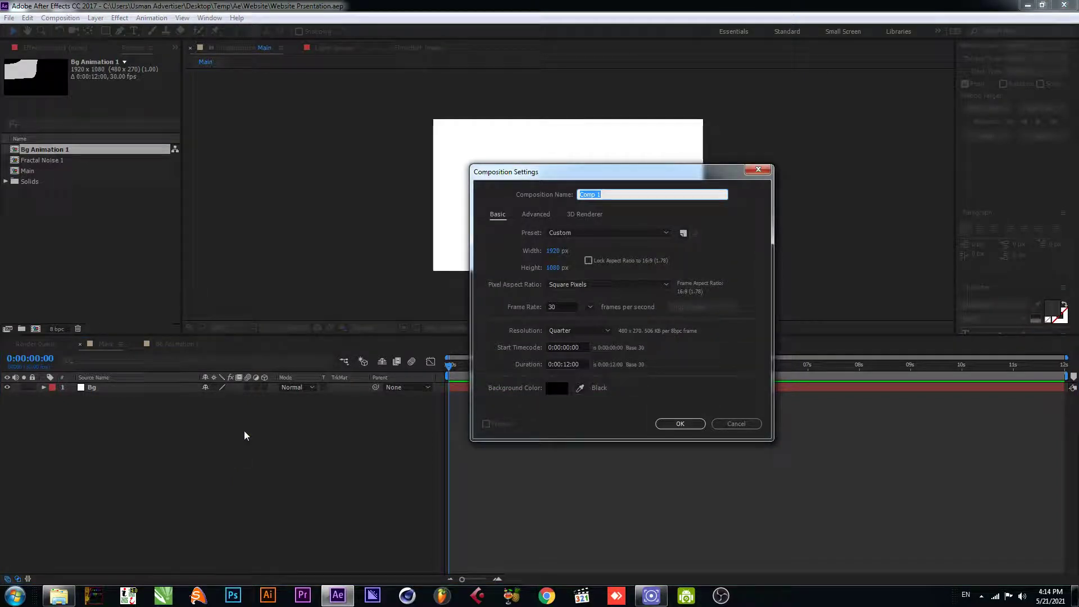
type("Bg ")
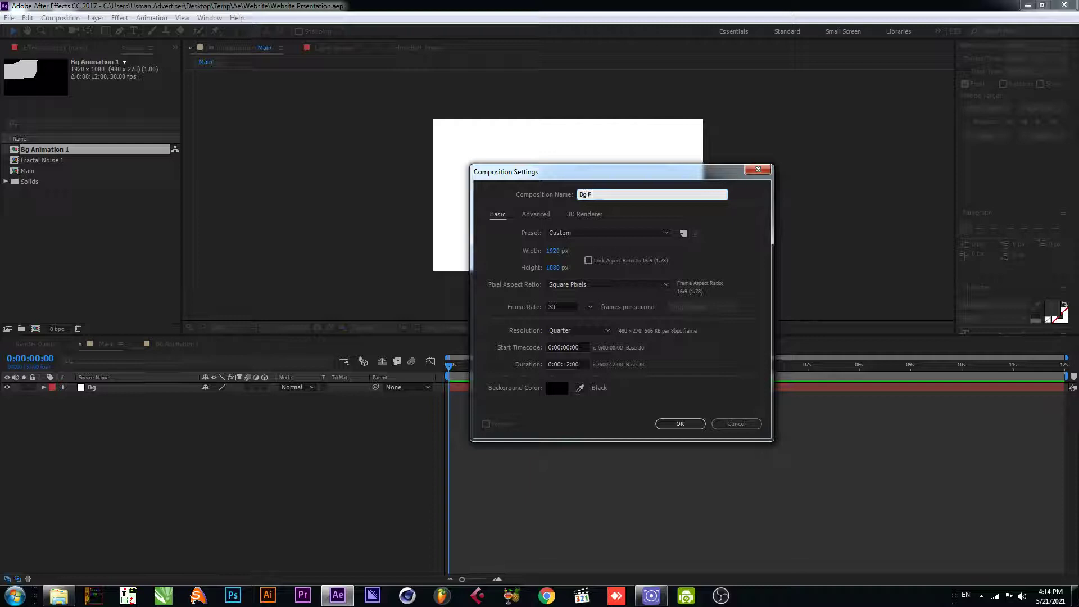
type("Placeholder 1")
key("Return")
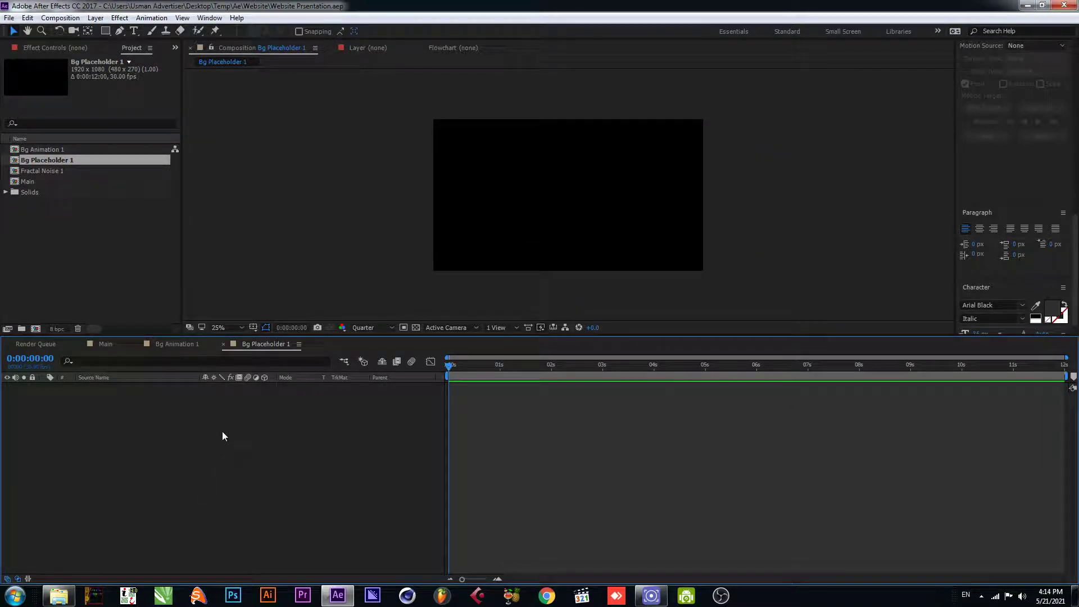
Step: Bring unnamed.png from the Website folder in Windows Explorer into Bg Placeholder 1 and scale it to fill the frame
key("alt+Tab")
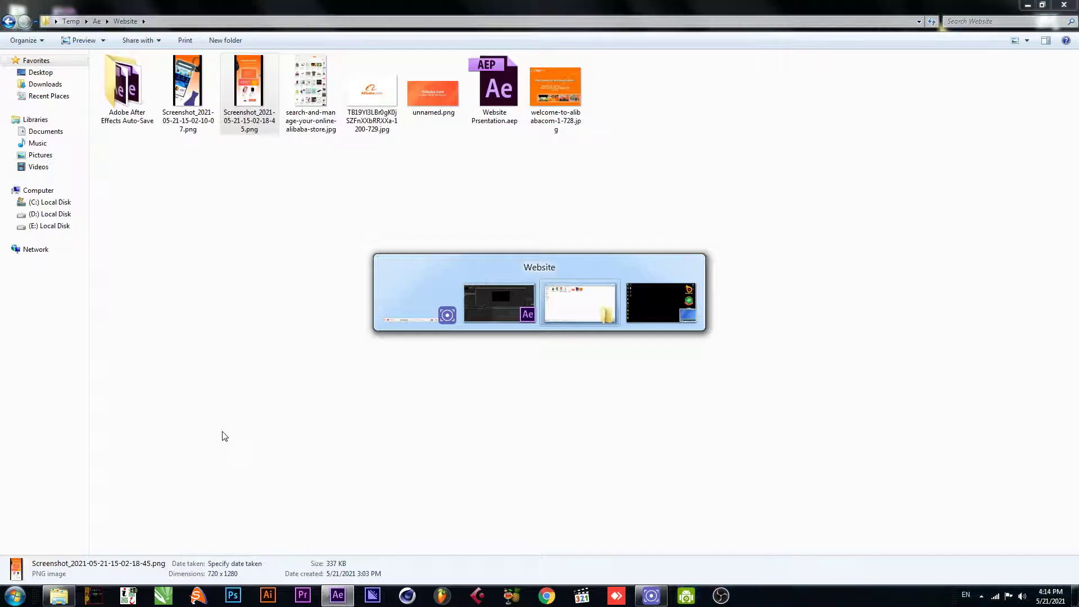
key("alt+Tab")
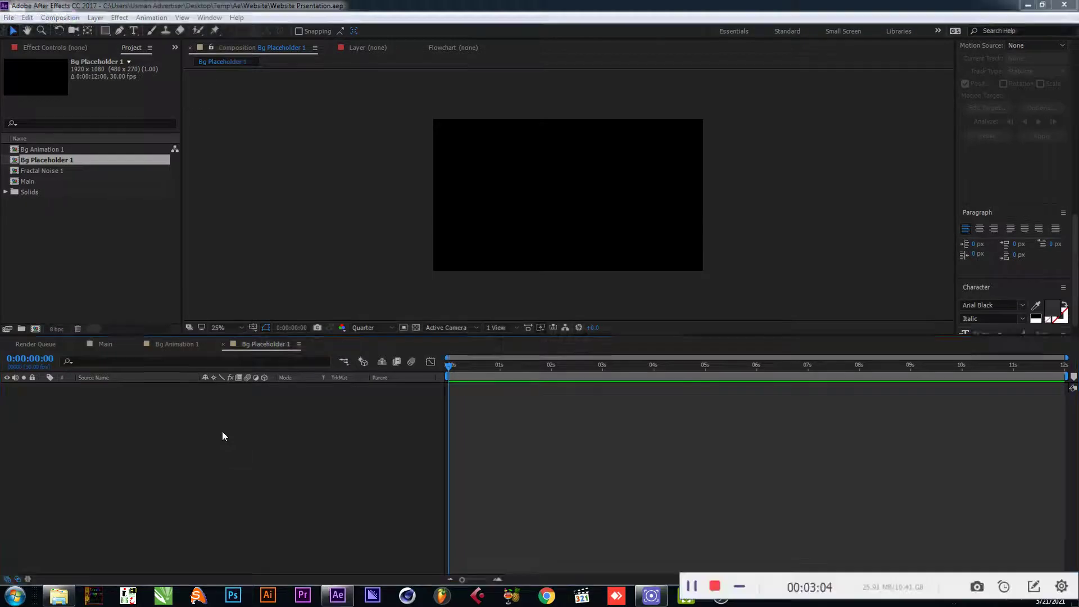
key("super+Tab")
key("super+Tab")
key("super+Tab")
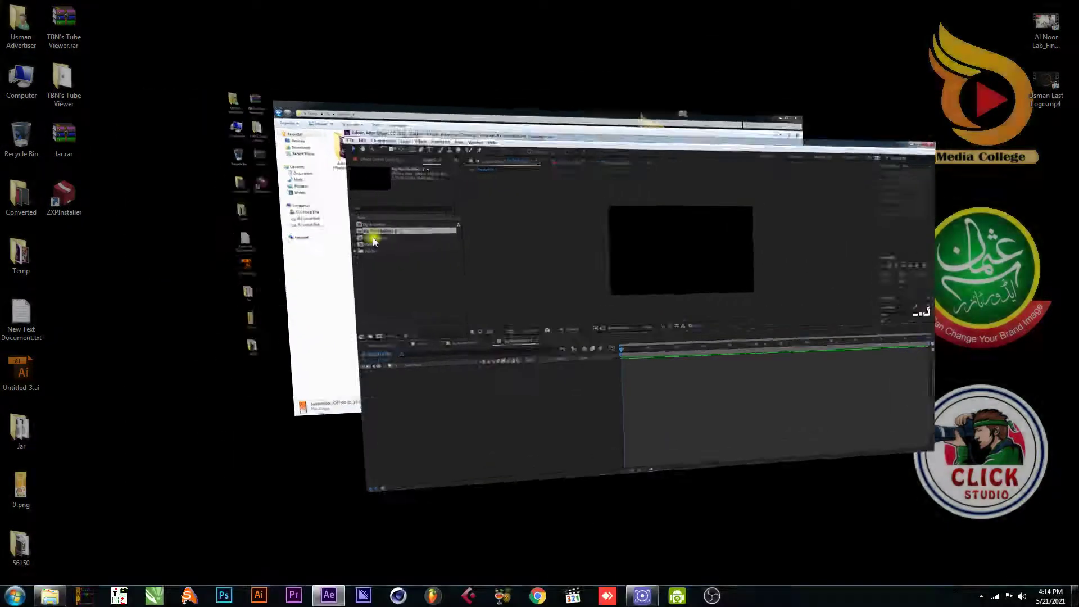
left_click(372, 237)
left_click(59, 594)
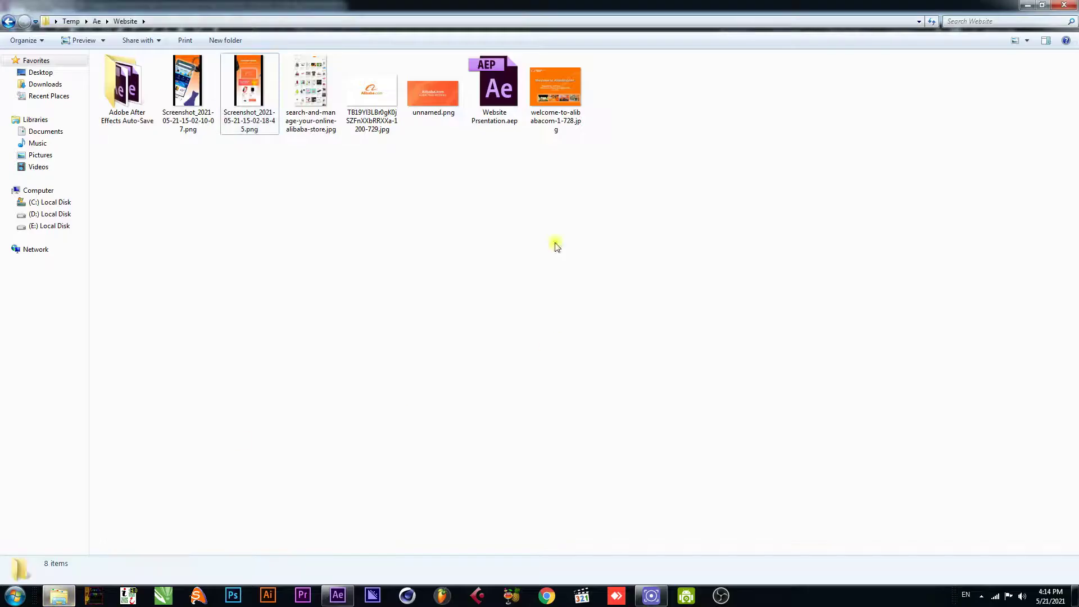
left_click_drag(431, 92, 724, 119)
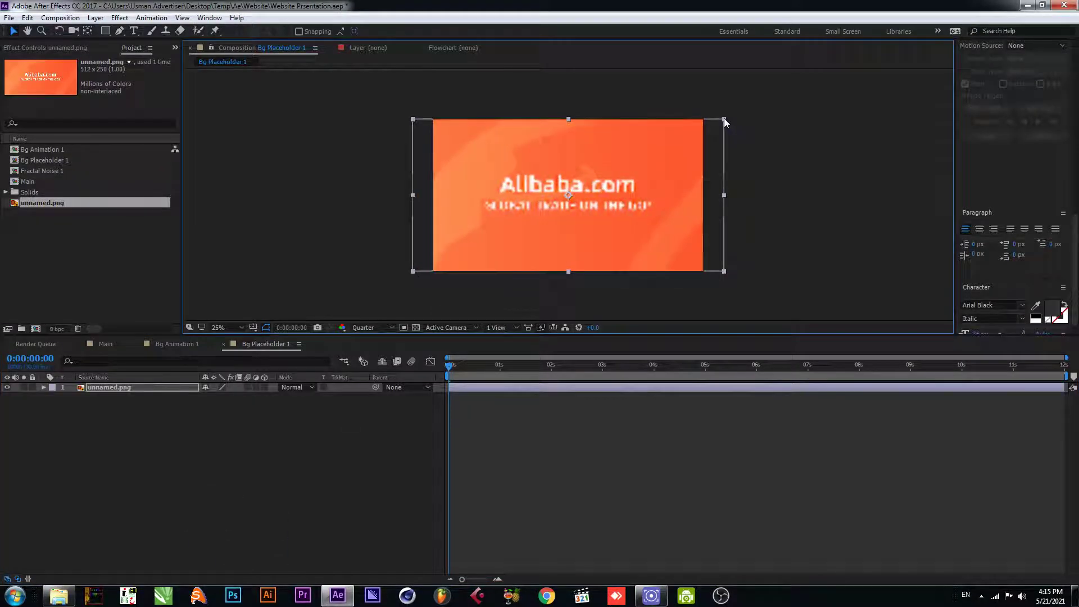
Step: Add Bg Animation 1 and Bg Placeholder 1 to the Main composition above Bg, with Bg Animation 1 on top
left_click(104, 344)
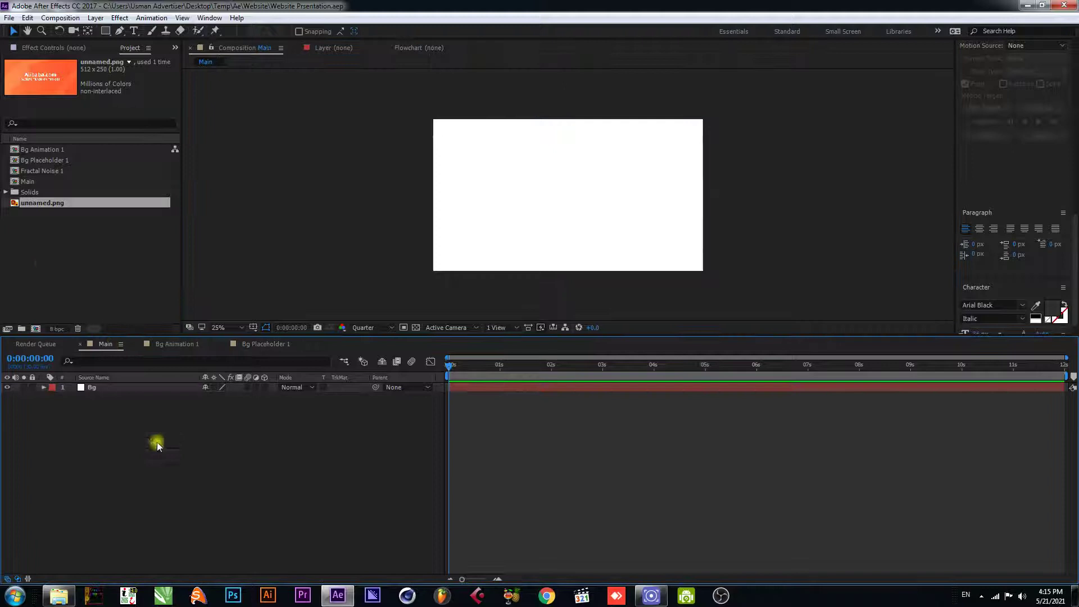
left_click(56, 161)
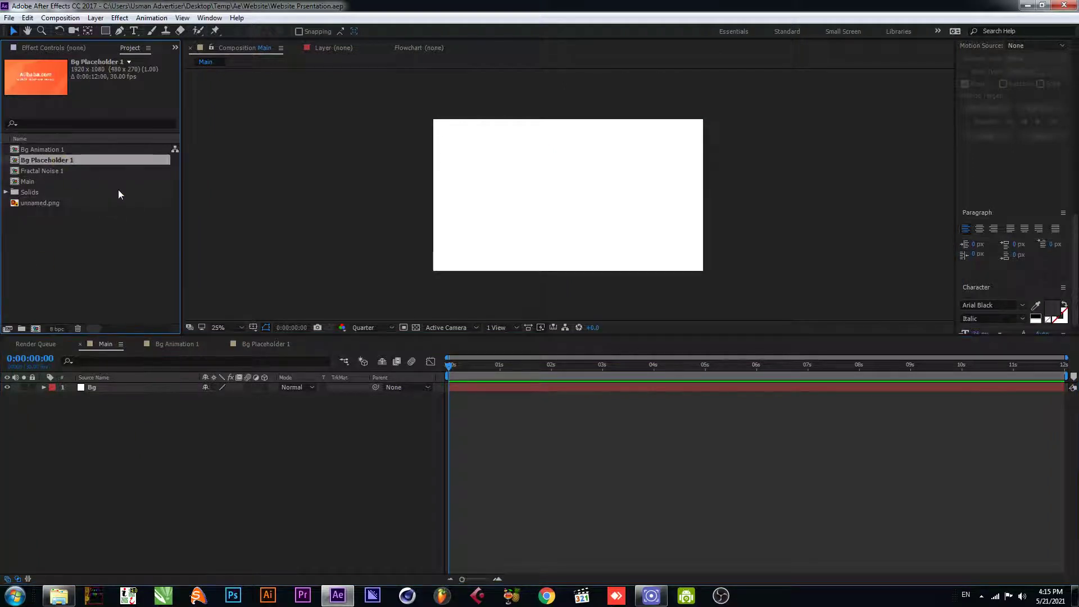
left_click(42, 151, "ctrl")
left_click_drag(42, 152, 117, 402)
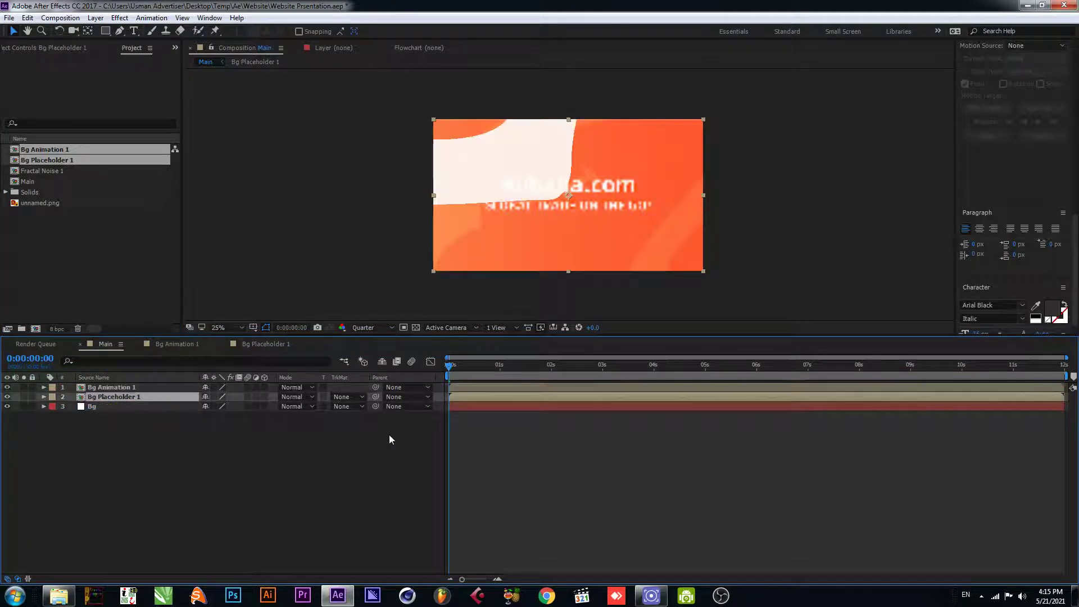
Step: Set Bg Placeholder 1 to a Luma Matte from Bg Animation 1 and check the revealed background's motion
left_click(356, 400)
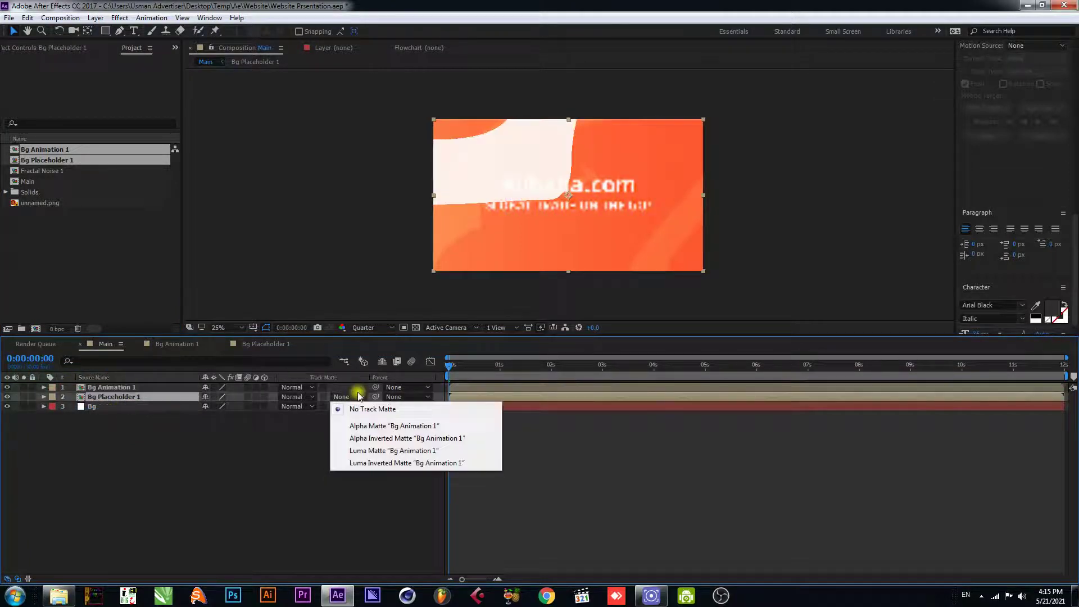
left_click(396, 450)
left_click_drag(457, 372, 810, 390)
key("Home")
Step: Create a new composition named Media Holder 1 with a width of 700 px and a height of 1200 px
left_click(206, 498)
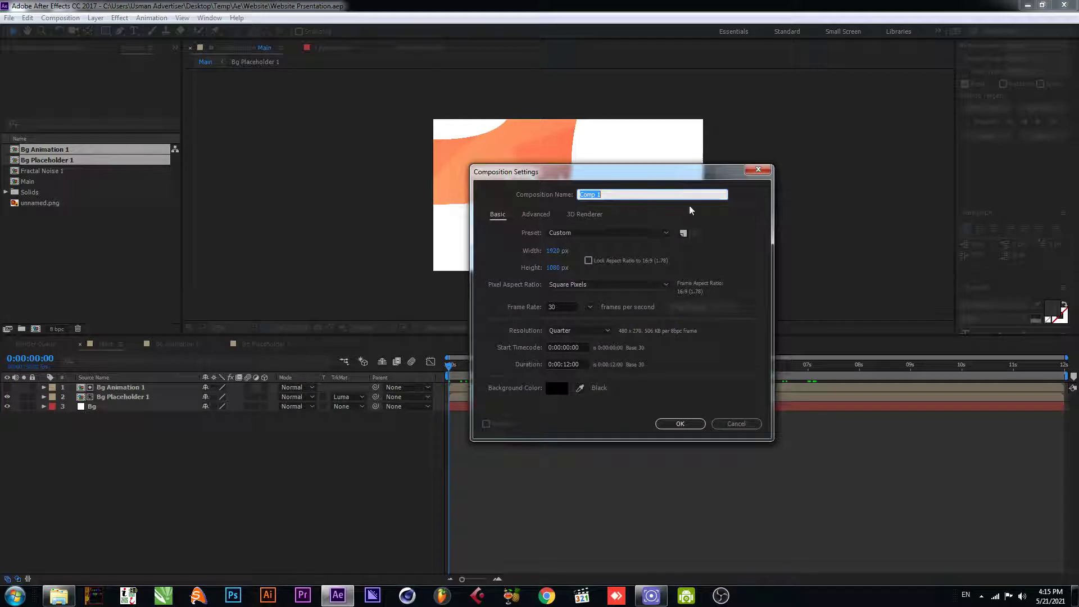
type("Media Holder 1")
left_click(565, 252)
type("700")
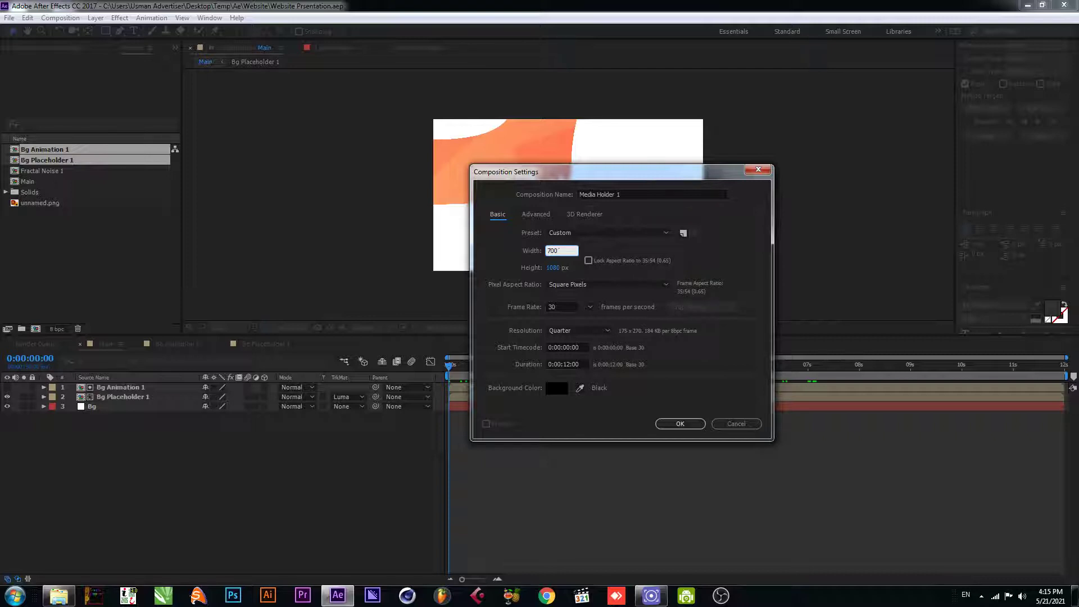
key("Tab")
type("1200")
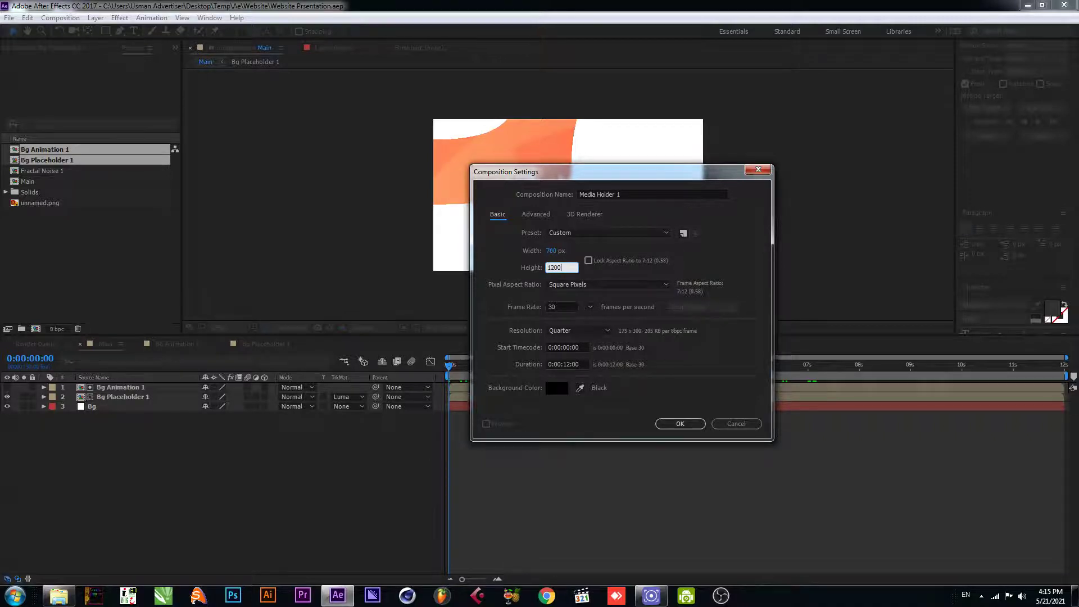
key("Return")
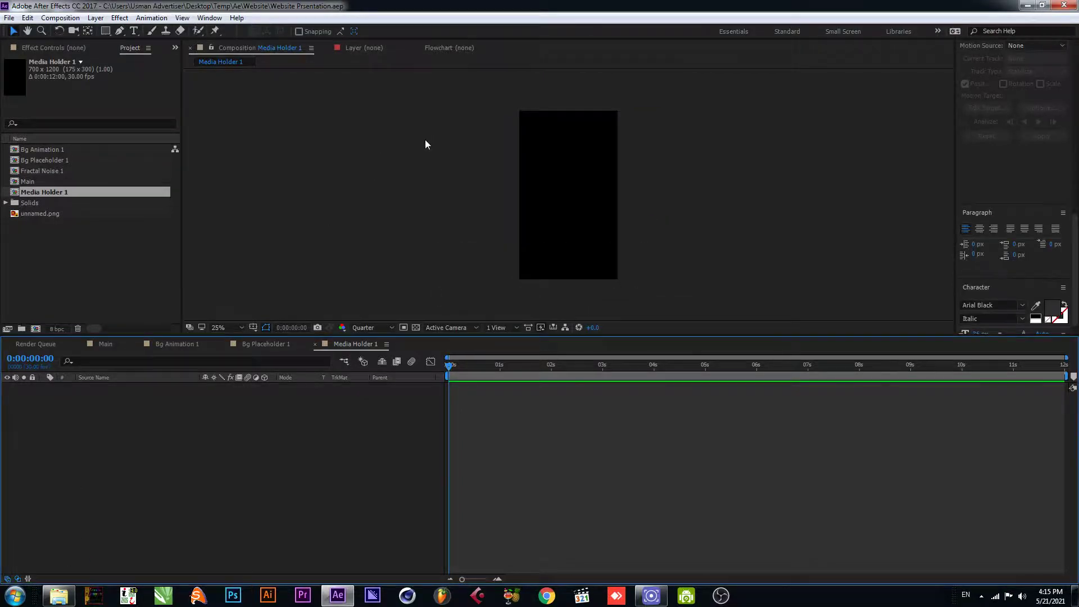
key("super+Tab")
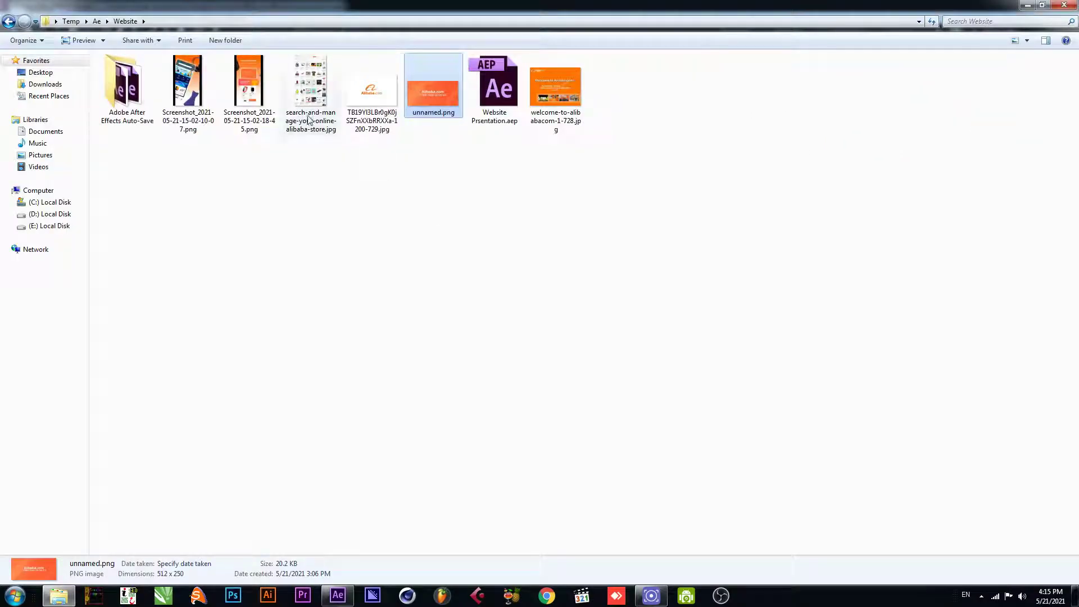
left_click_drag(249, 84, 598, 202)
key("ctrl+s")
Step: Add Media Holder 1 as the top layer of the Main composition and make it a 3D layer
left_click(105, 344)
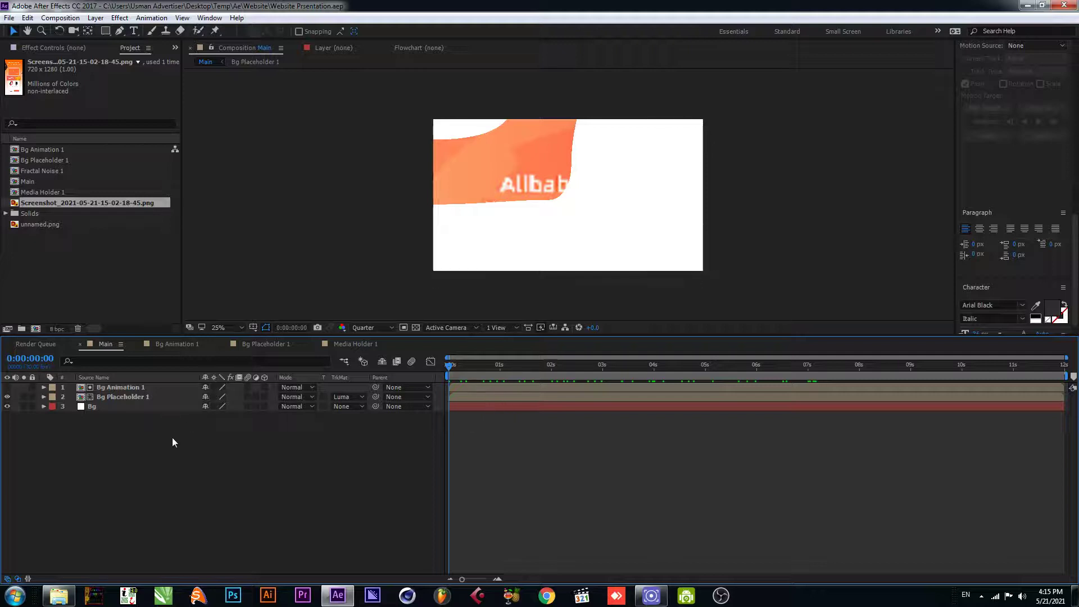
left_click_drag(50, 191, 82, 389)
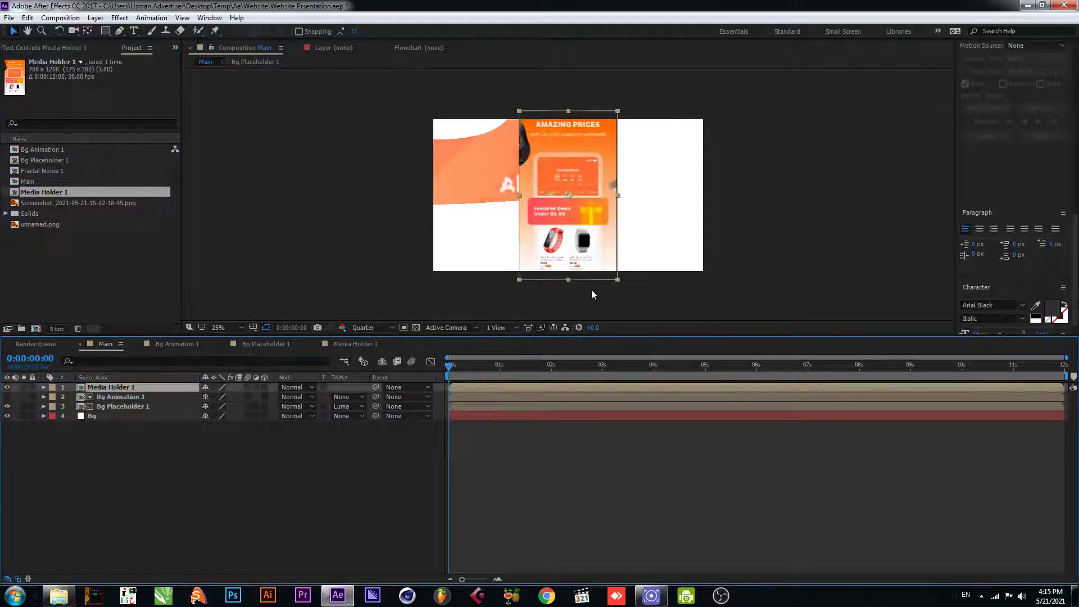
left_click(264, 388)
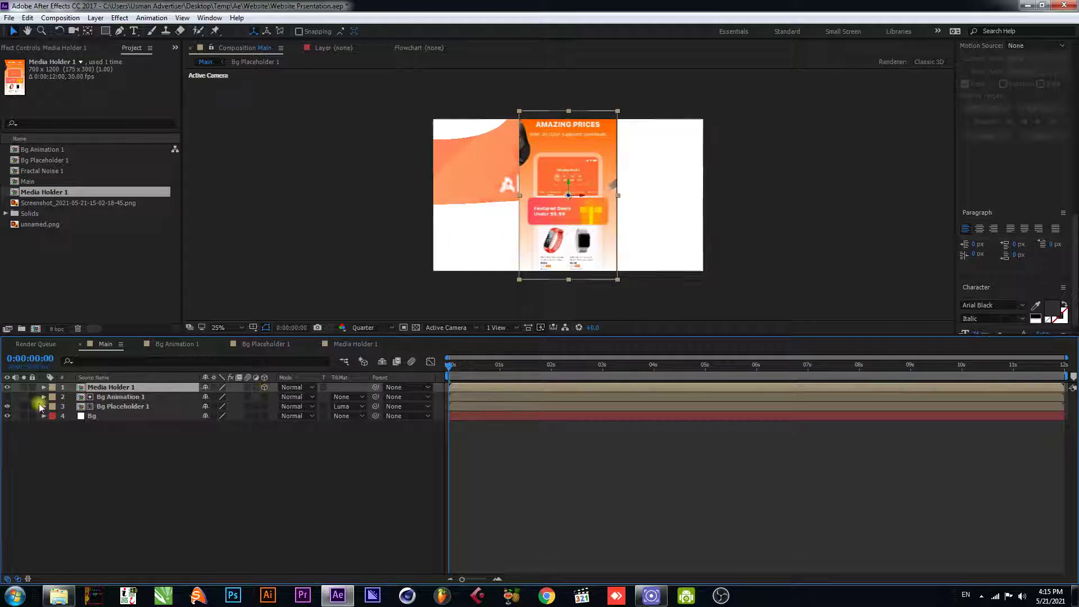
Step: Add keyframes at 0 seconds for Media Holder 1's X Rotation, Y Rotation, Z Rotation and Position
left_click(43, 388)
left_click(53, 397)
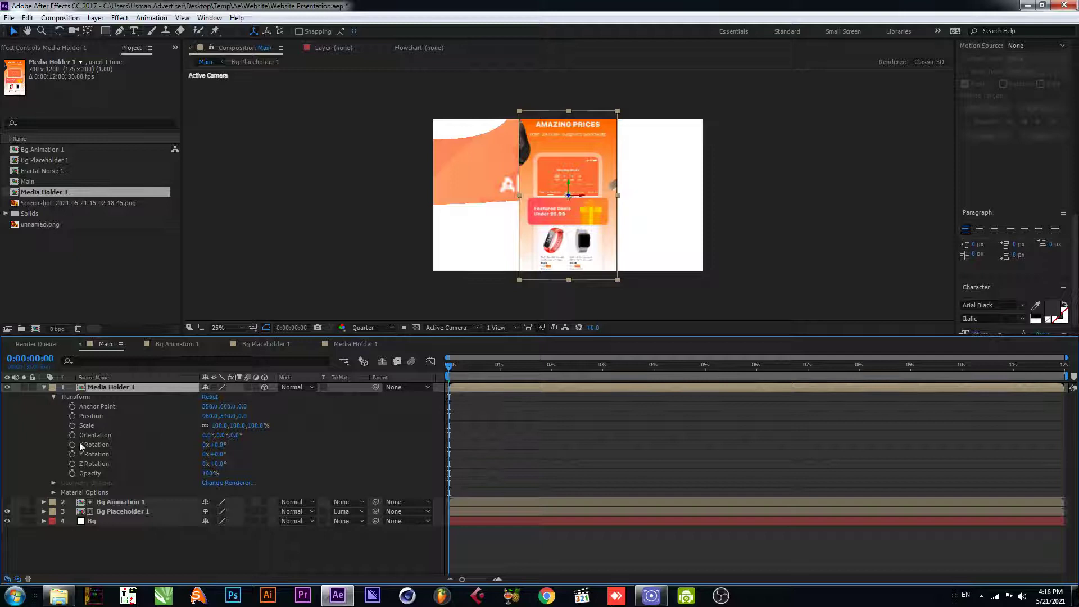
left_click_drag(538, 372, 414, 380)
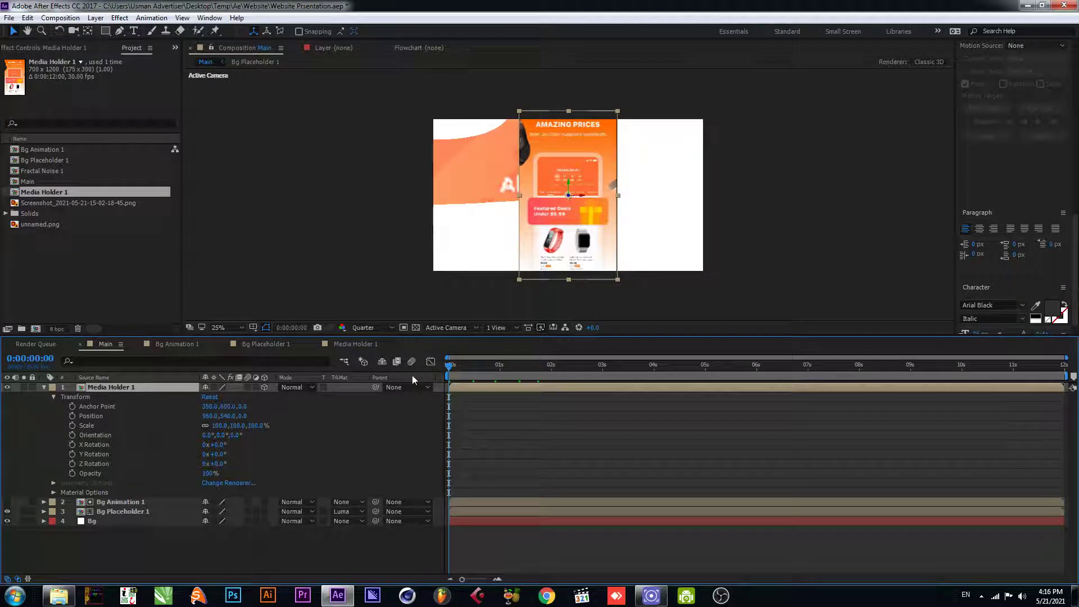
left_click(72, 445)
left_click(72, 454)
left_click(72, 464)
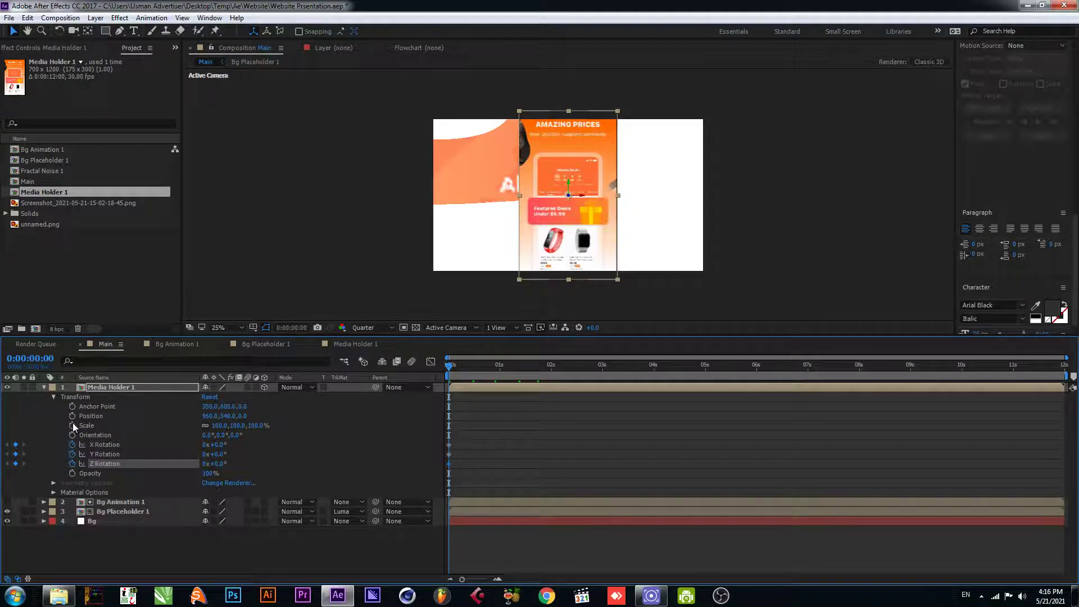
left_click(72, 416)
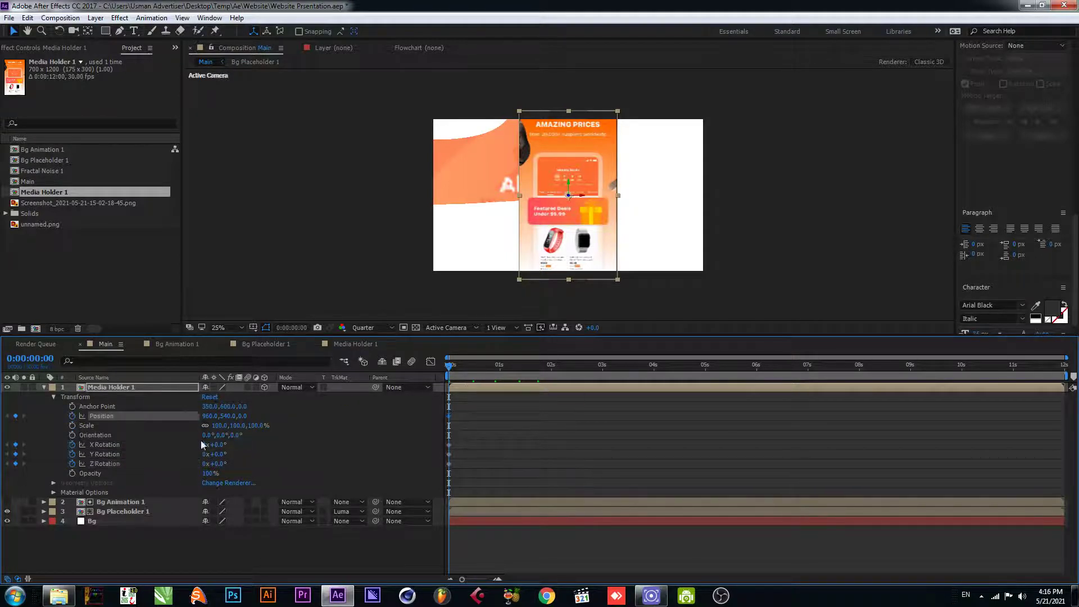
Step: Scale Media Holder 1 to 78%, save the project, and move its Position keyframe to about 0.3 seconds
left_click_drag(256, 426, 250, 425)
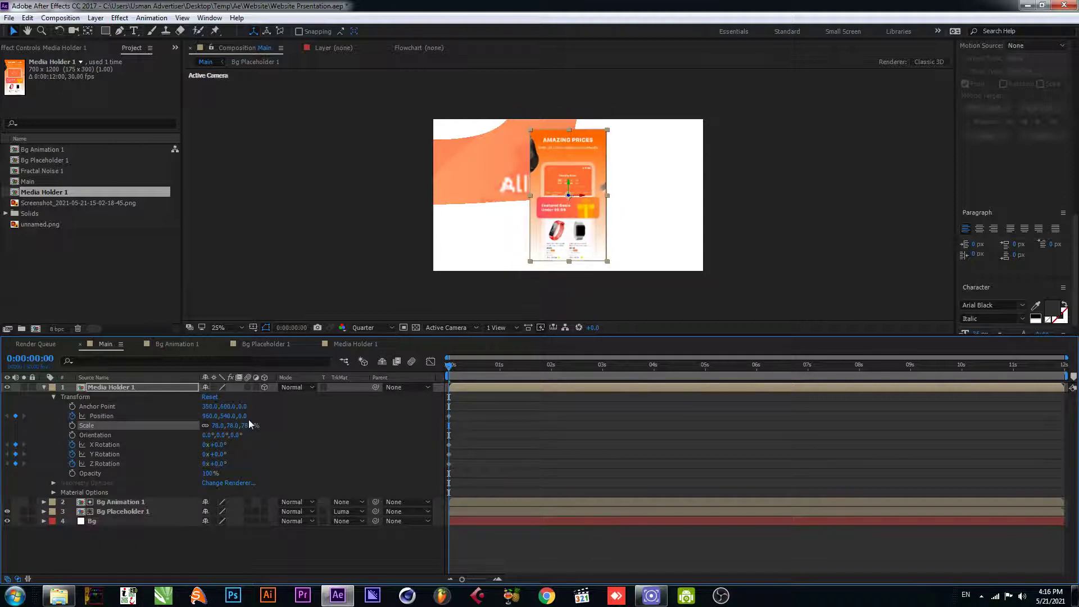
left_click_drag(463, 373, 437, 376)
key("ctrl+s")
left_click_drag(450, 416, 464, 416)
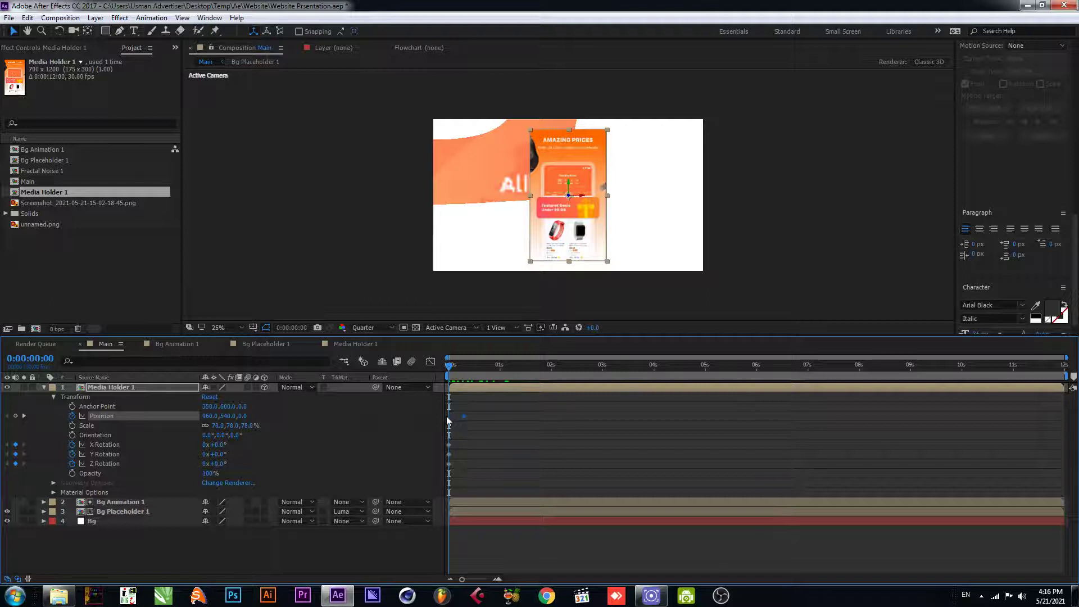
Step: Set Media Holder 1's rotation at 0 seconds to X -20°, Y -40° and Z -10°
left_click(218, 444)
key("Tab")
type("-")
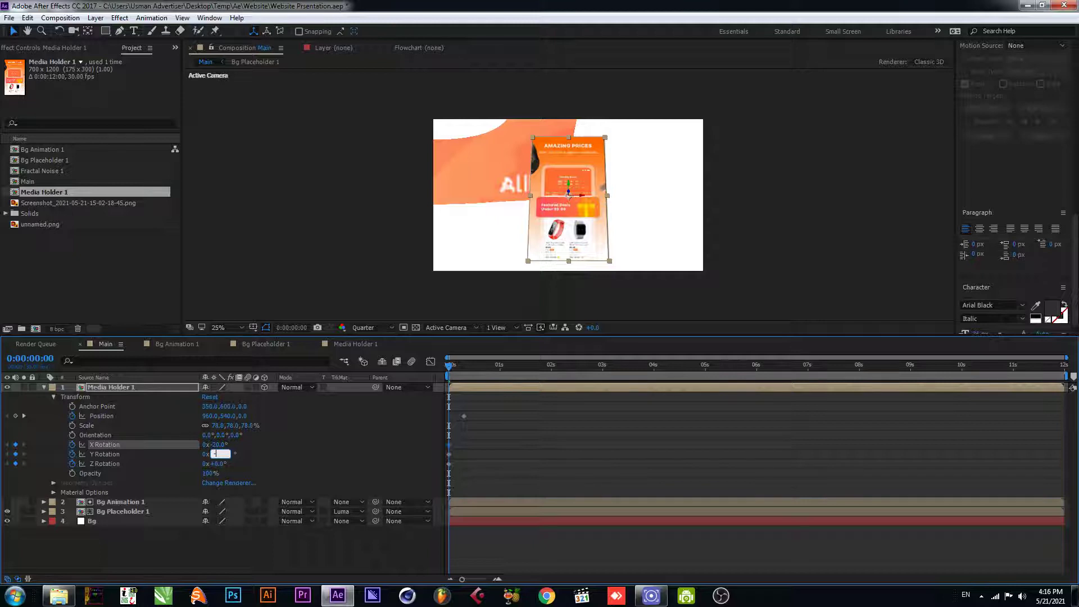
type("140")
key("Tab")
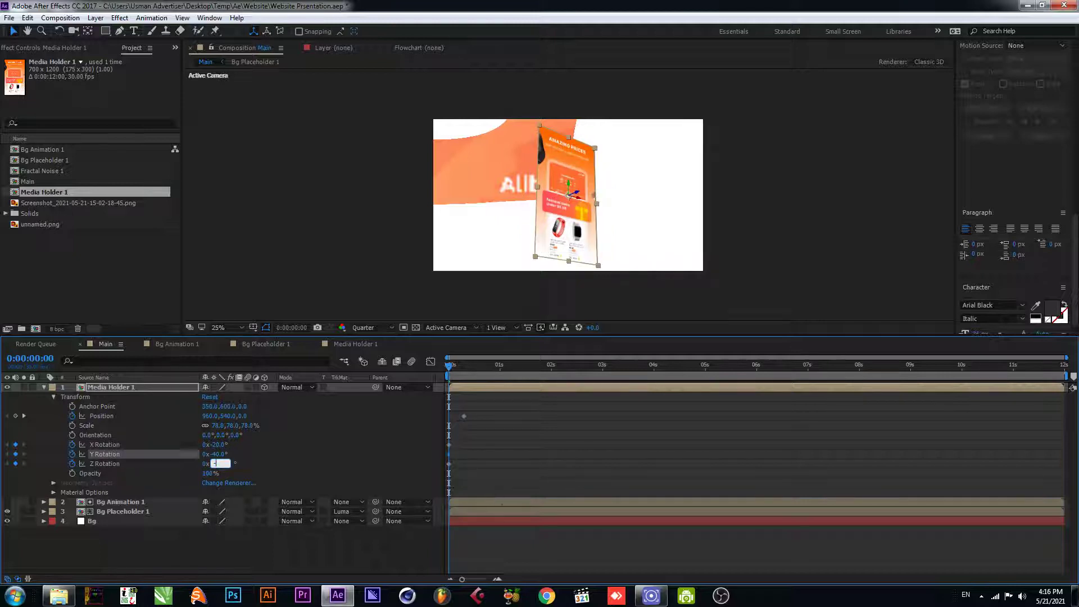
type("-10")
key("Return")
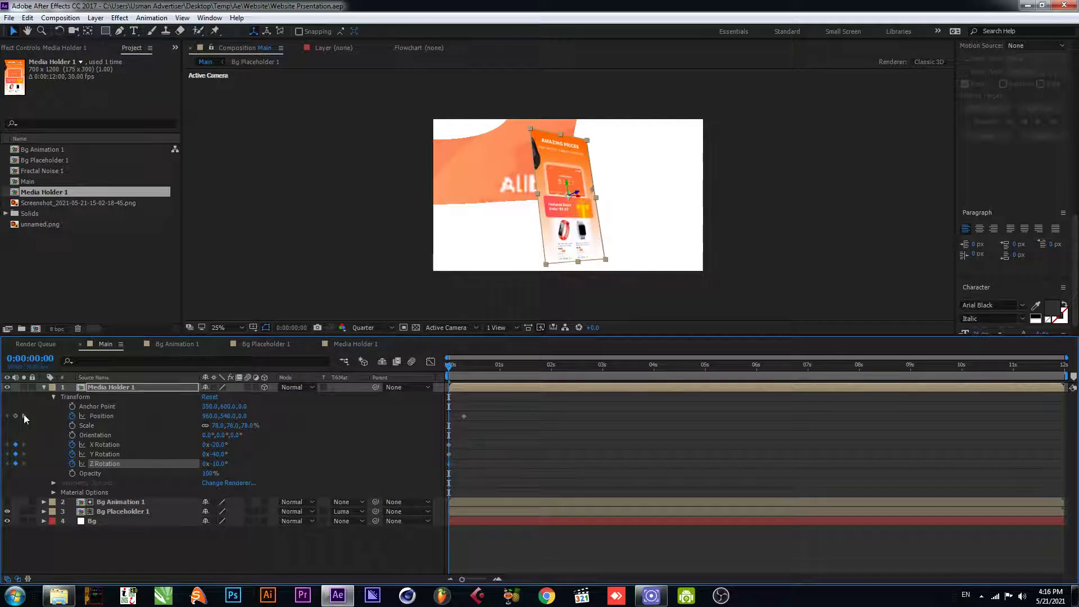
Step: At the 9-frame Position keyframe, shift Media Holder 1 left to about X 810 and set its Y Rotation to 320°
left_click(23, 416)
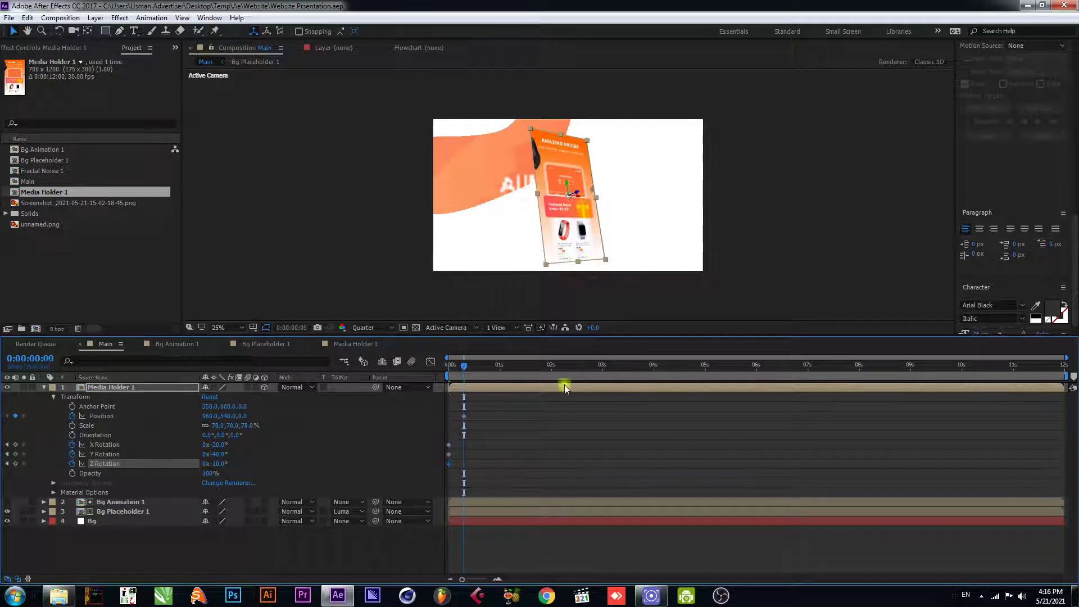
left_click(464, 417)
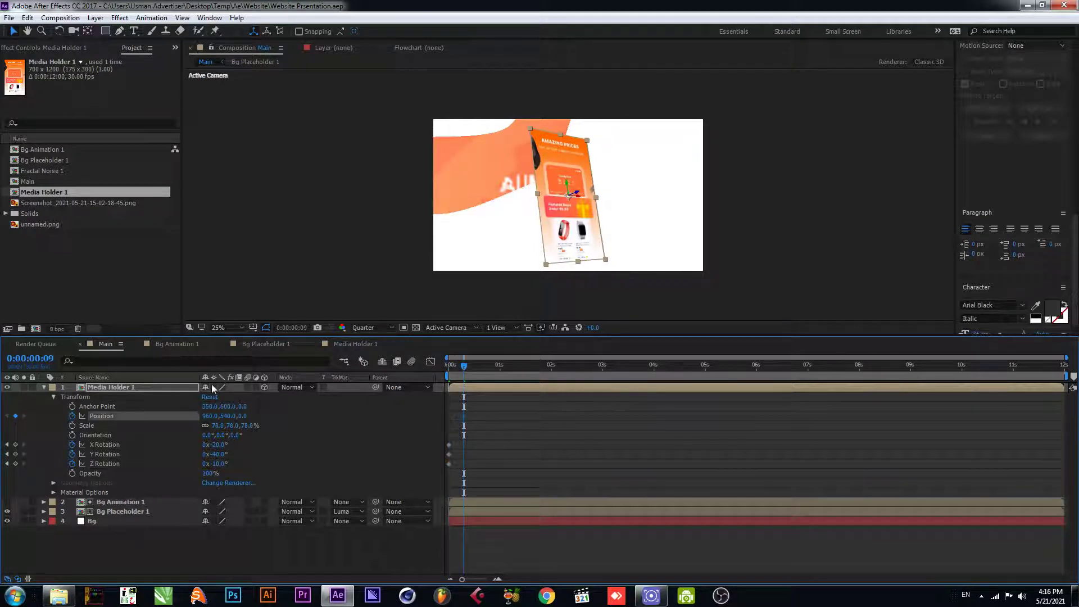
left_click_drag(579, 196, 551, 198)
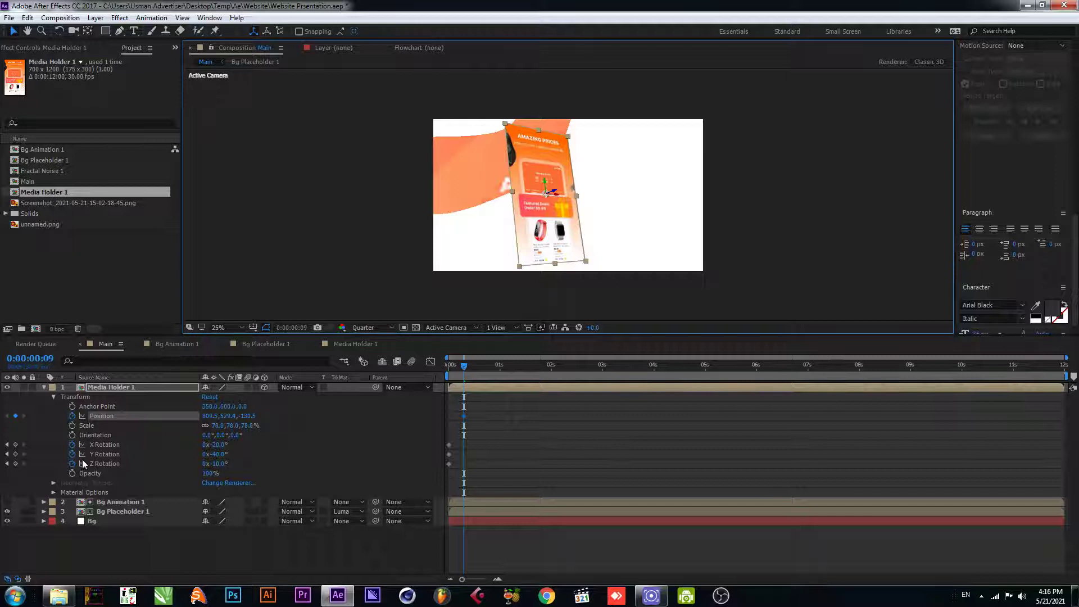
left_click(206, 455)
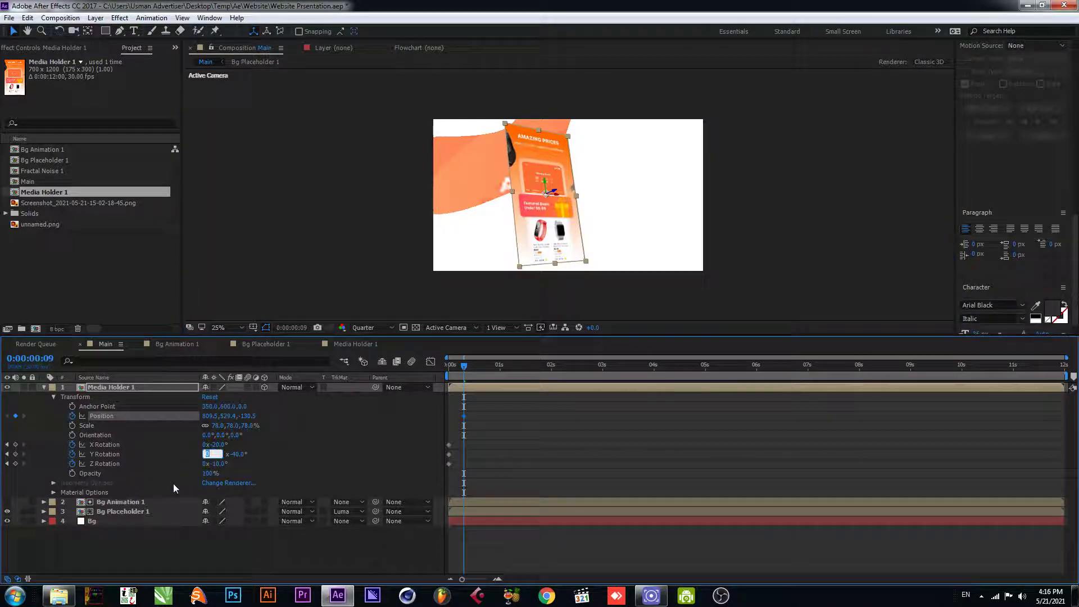
key("Return")
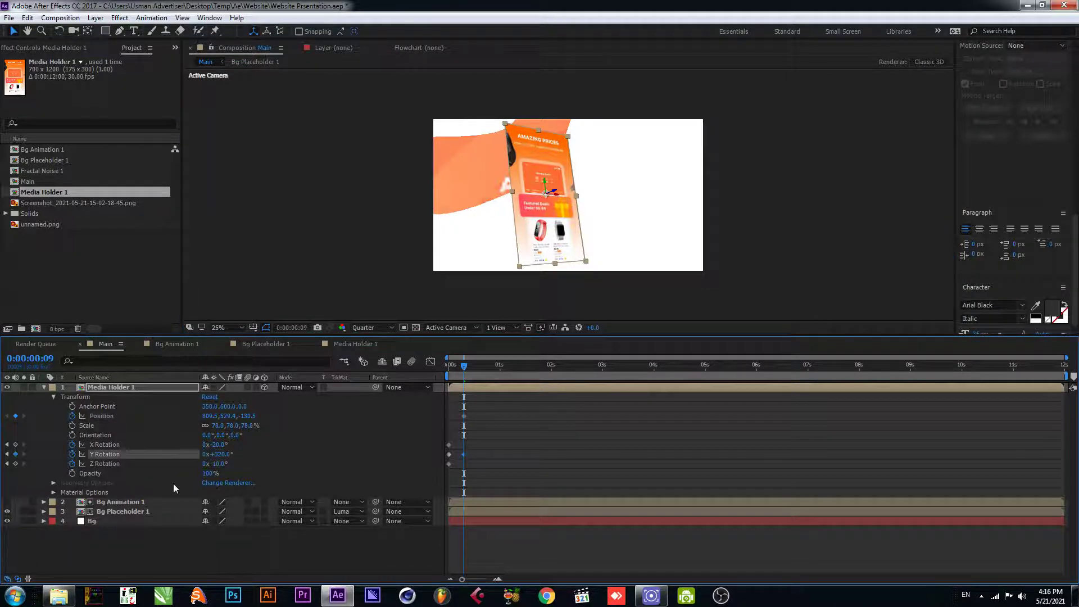
key("space")
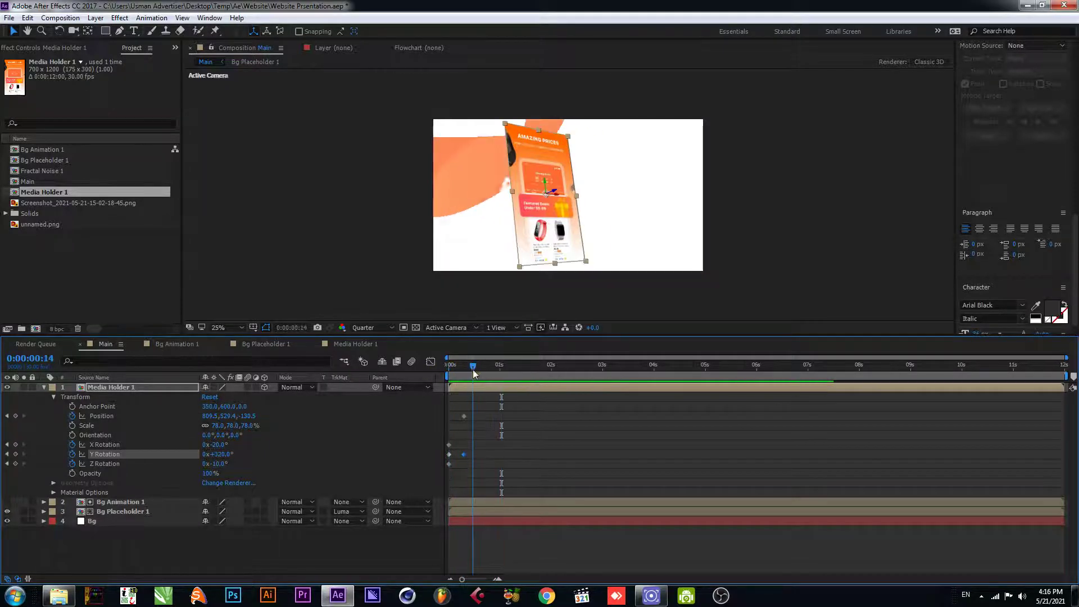
key("space")
Step: At 29 frames, move Media Holder 1 further left and slightly down to about X 624, then preview the motion
left_click_drag(481, 375, 499, 375)
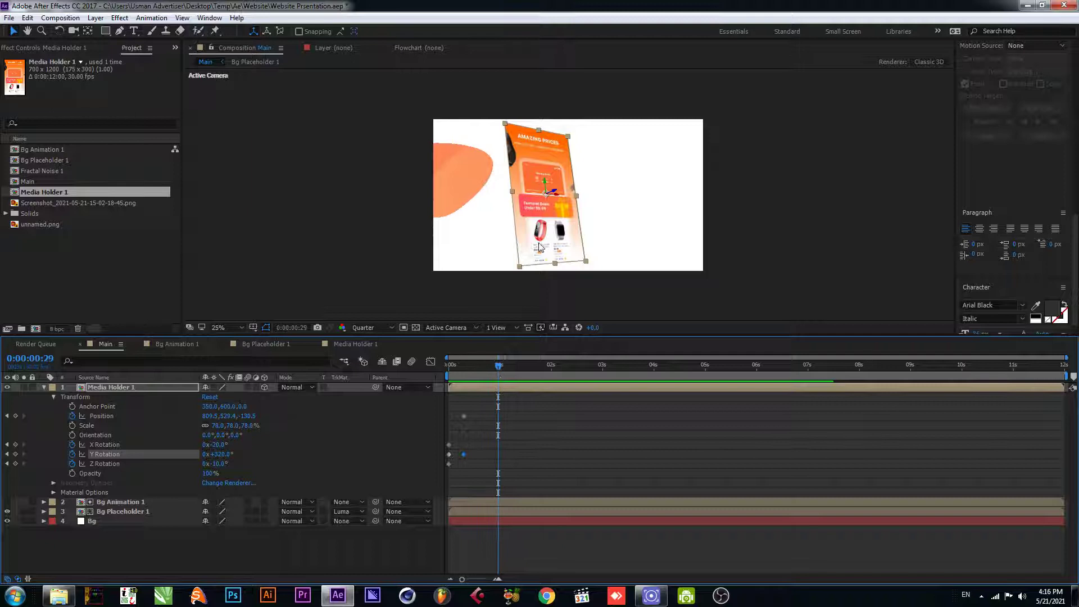
left_click_drag(551, 199, 512, 193)
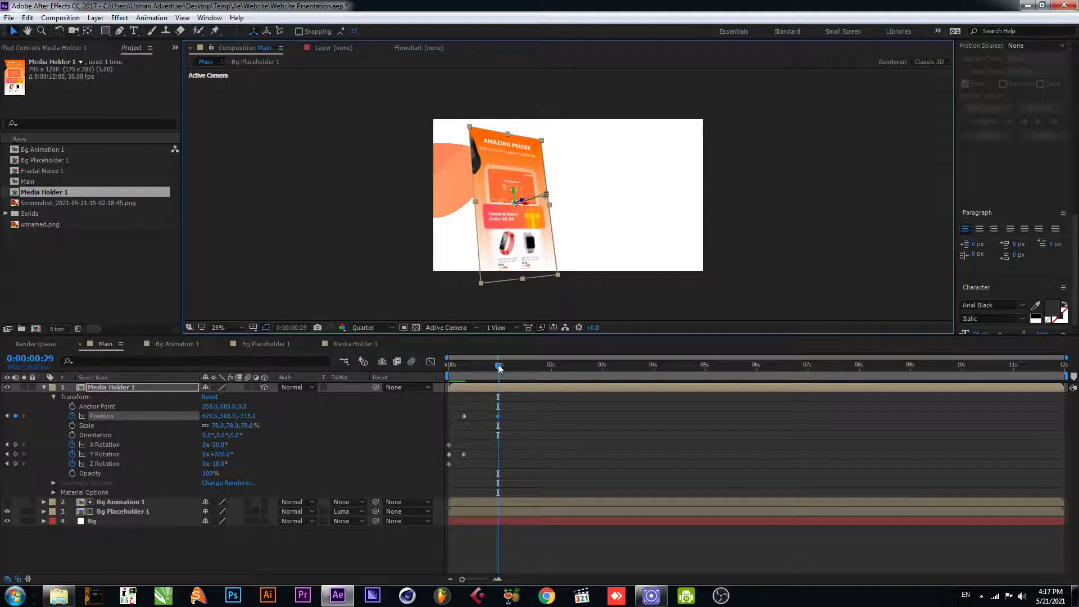
key("space")
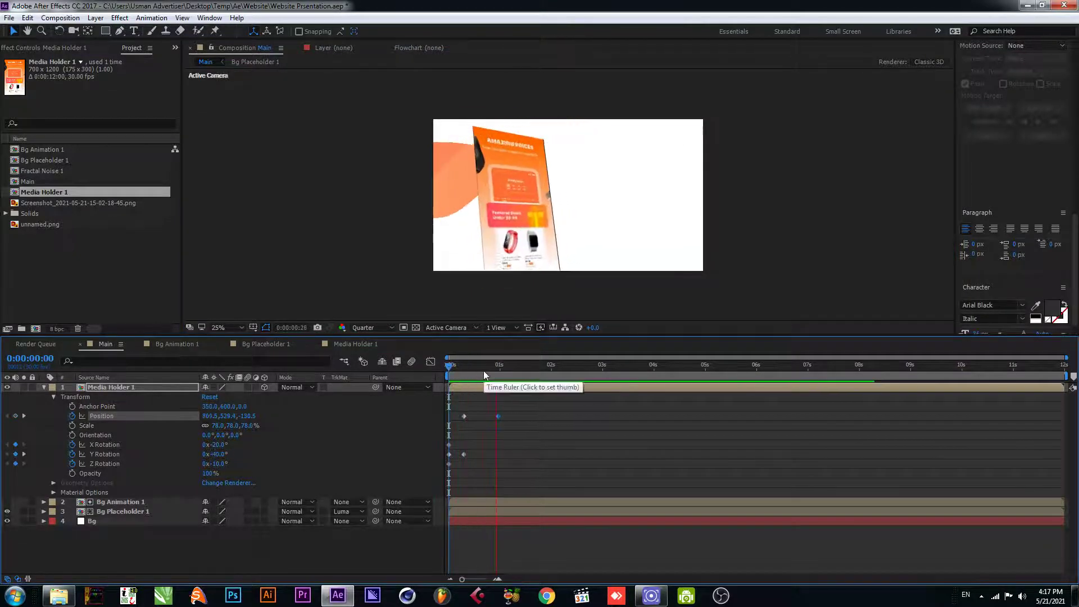
Step: Add Position keyframes to Media Holder 1, nudging it up at about 1.7 seconds and down to about Y 625 at 10 seconds
left_click(526, 372)
mouse_move(528, 366)
left_mouse_down()
mouse_move(504, 366)
mouse_move(538, 366)
left_mouse_up()
left_click_drag(517, 198, 513, 181)
left_click_drag(555, 369, 964, 371)
left_click_drag(512, 174, 513, 194)
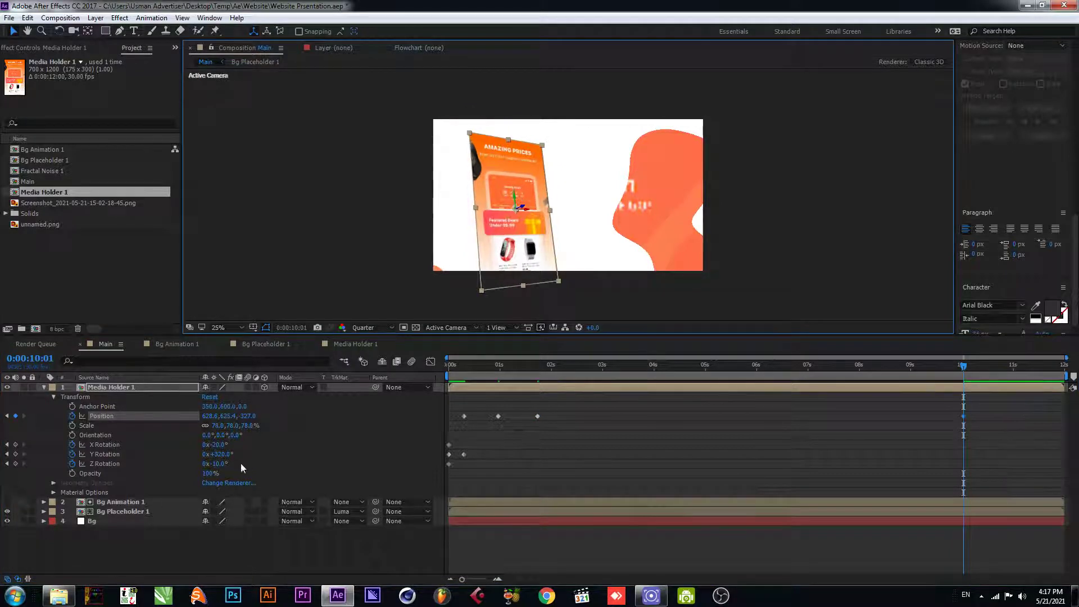
Step: At 10 seconds, set Media Holder 1's X Rotation to -10° and Y Rotation to about 342°, adjust its Z Rotation, preview, and save
left_click(226, 445)
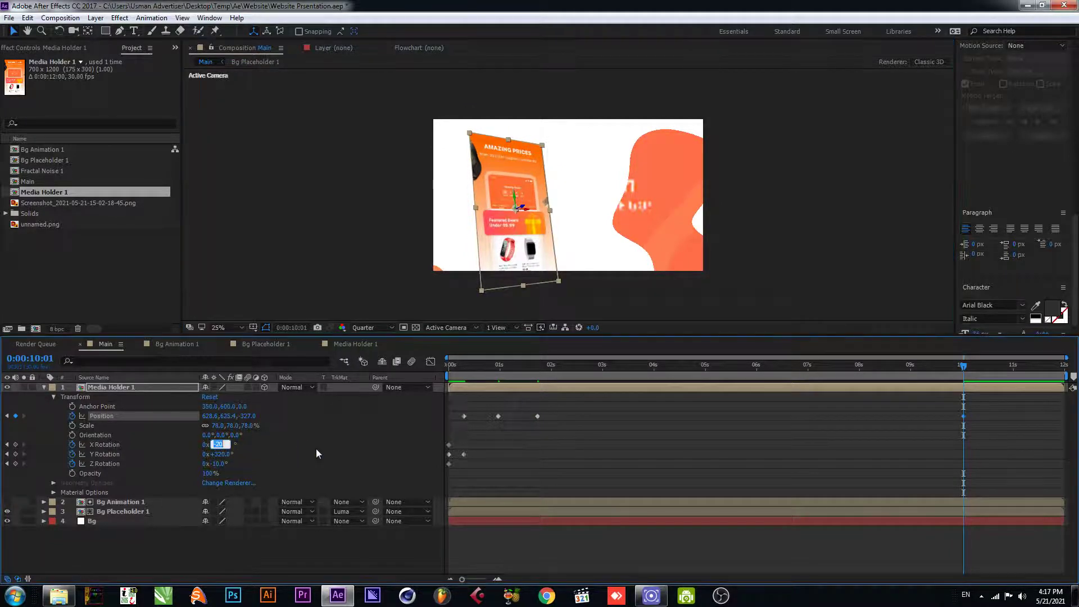
type("-10")
key("Tab")
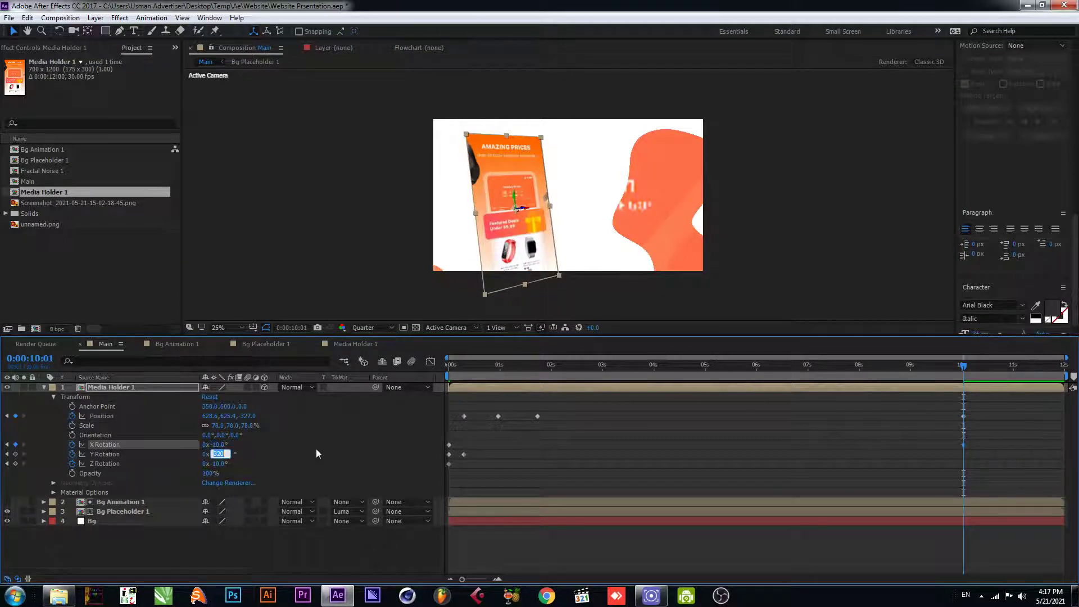
left_click(316, 449)
left_click_drag(215, 454, 235, 455)
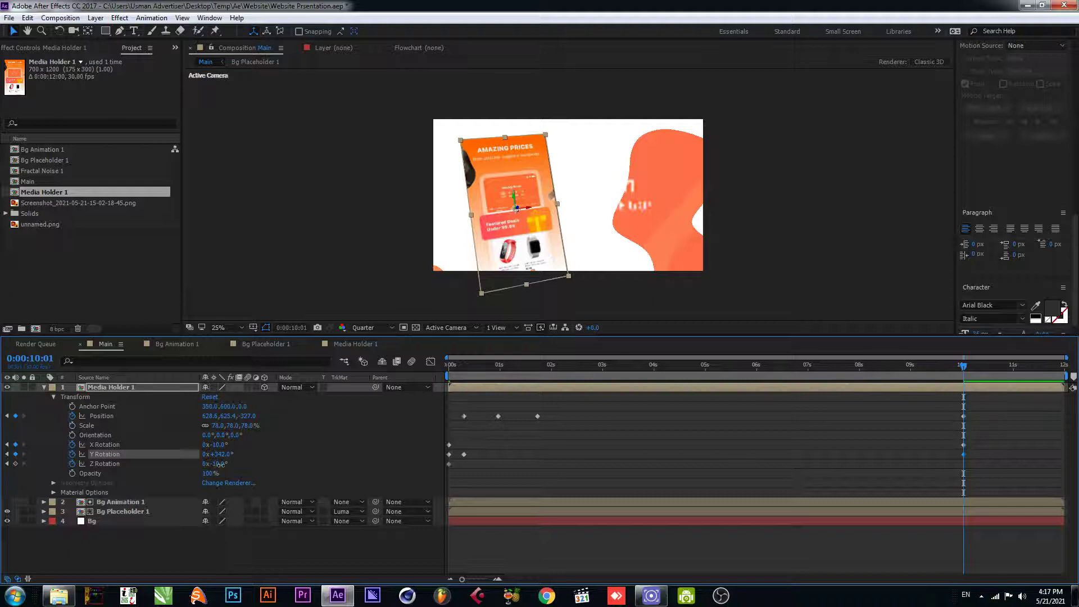
mouse_move(220, 464)
left_mouse_down()
mouse_move(233, 454)
mouse_move(223, 454)
left_mouse_up()
left_click_drag(964, 365, 449, 365)
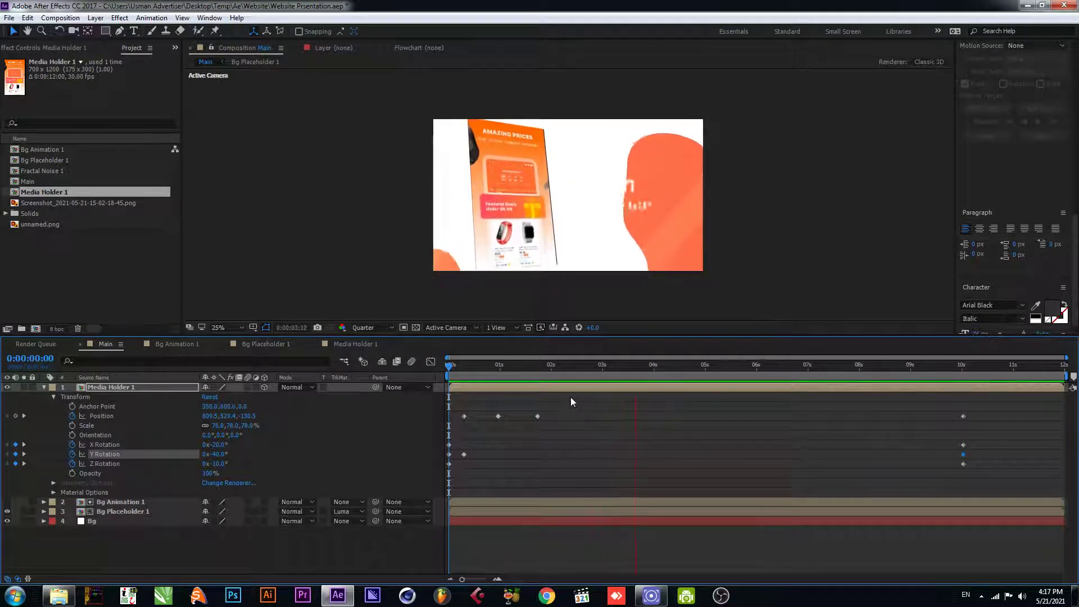
key("space")
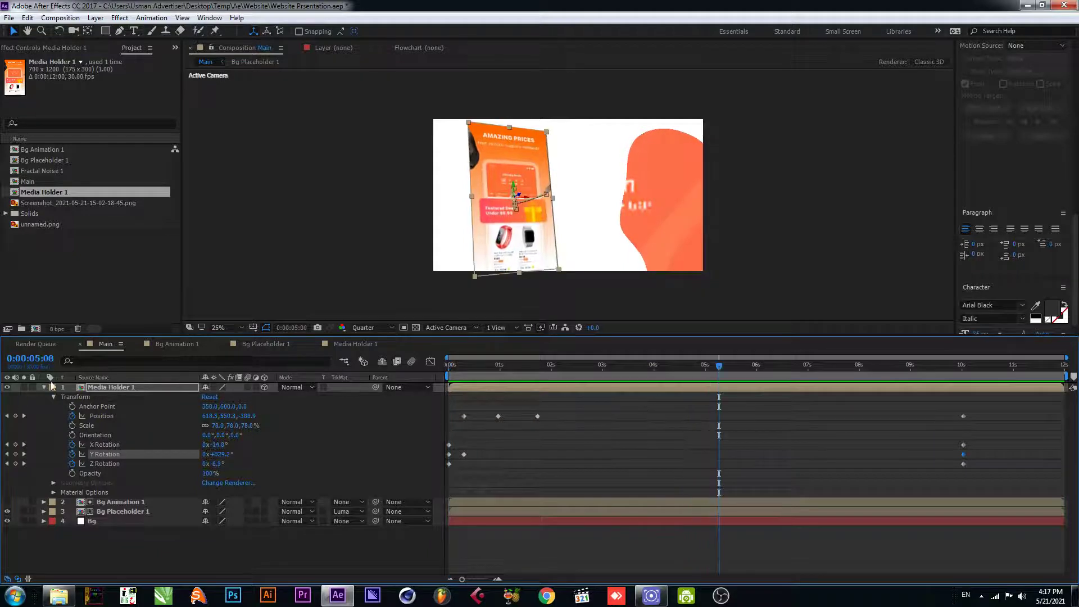
left_click(44, 387)
key("ctrl+s")
Step: Inside the Media Holder 1 composition, add a full-frame rectangle shape layer with no fill and a 20 px stroke
left_click(118, 389)
double_click(118, 390)
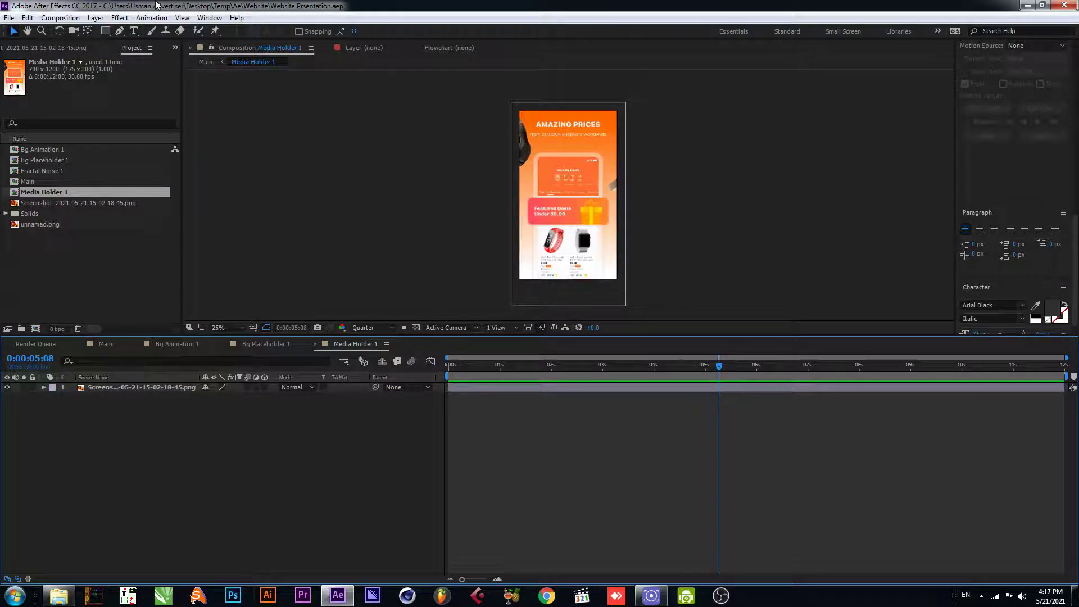
double_click(104, 31)
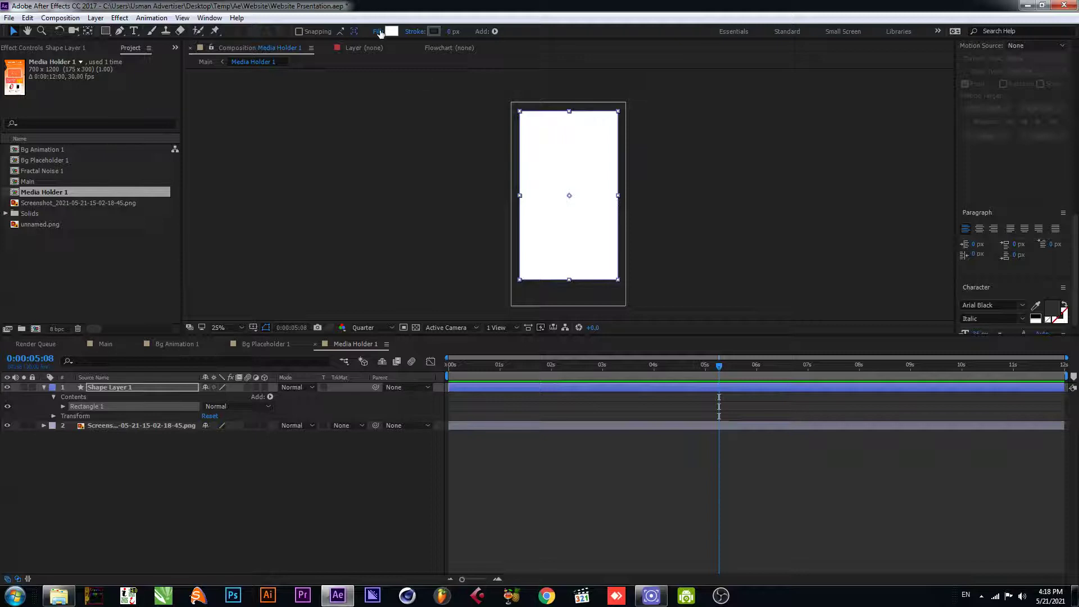
left_click(381, 31)
left_click(481, 266)
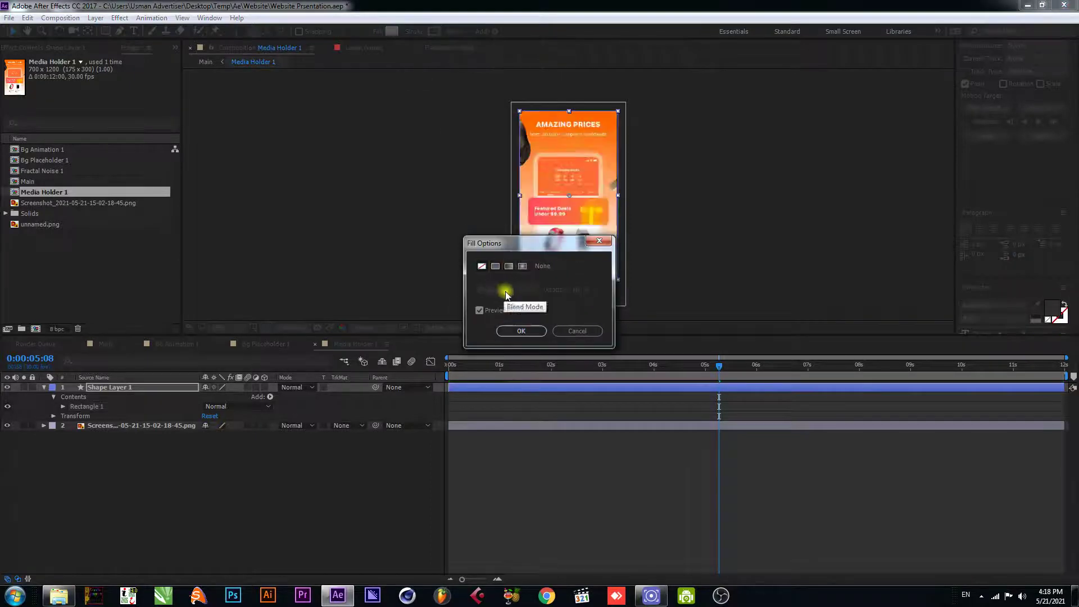
left_click(521, 331)
left_click(450, 32)
type("20")
key("Return")
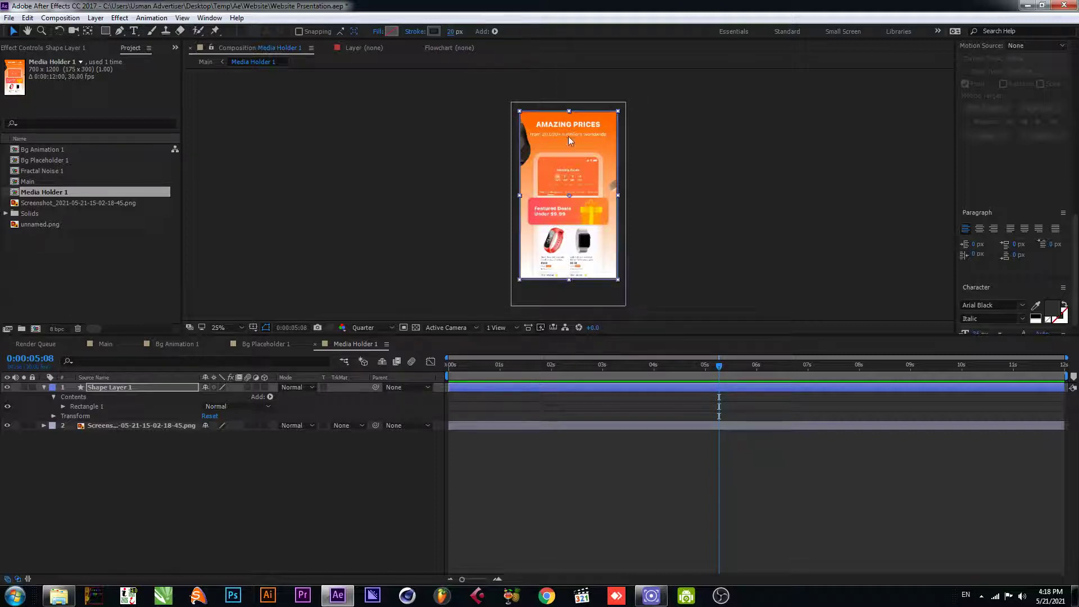
left_click(434, 32)
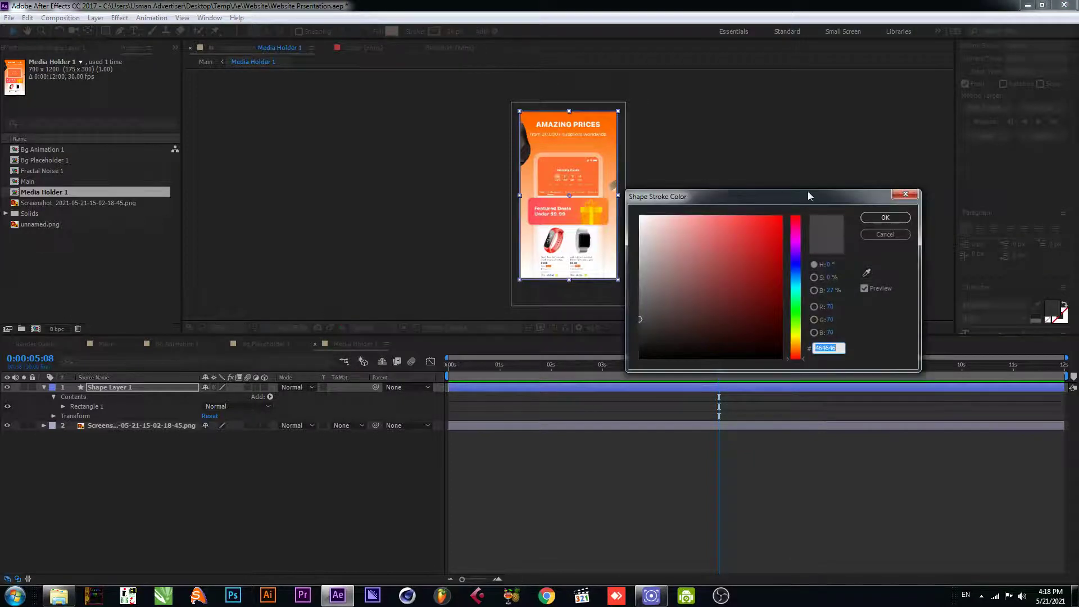
left_click(886, 234)
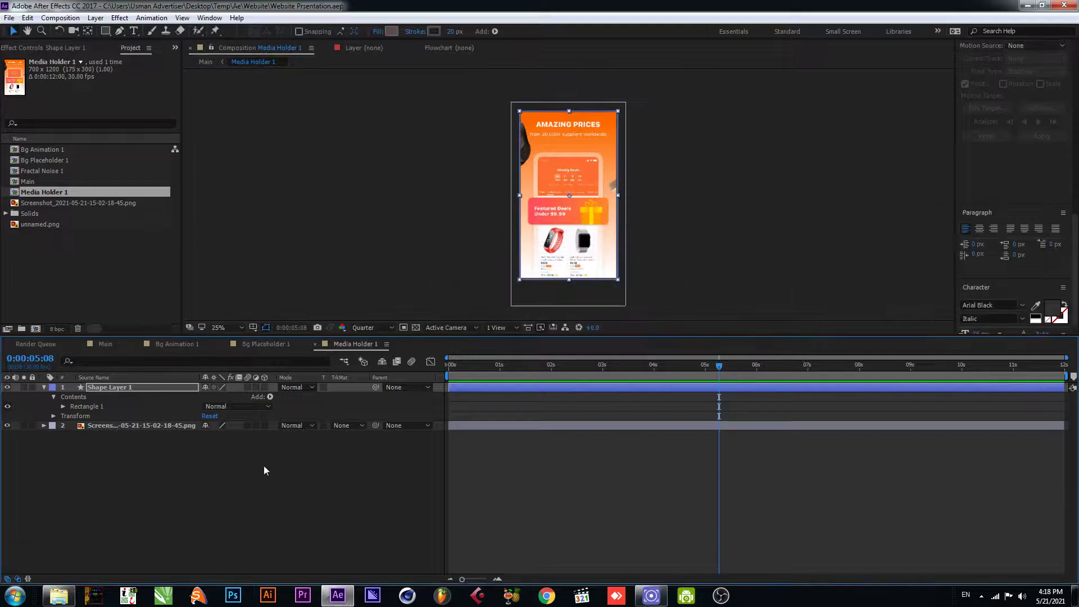
Step: Return to the Main composition, preview it, add a full-frame rectangle shape layer with a 20 px outline, and save
left_click(103, 344)
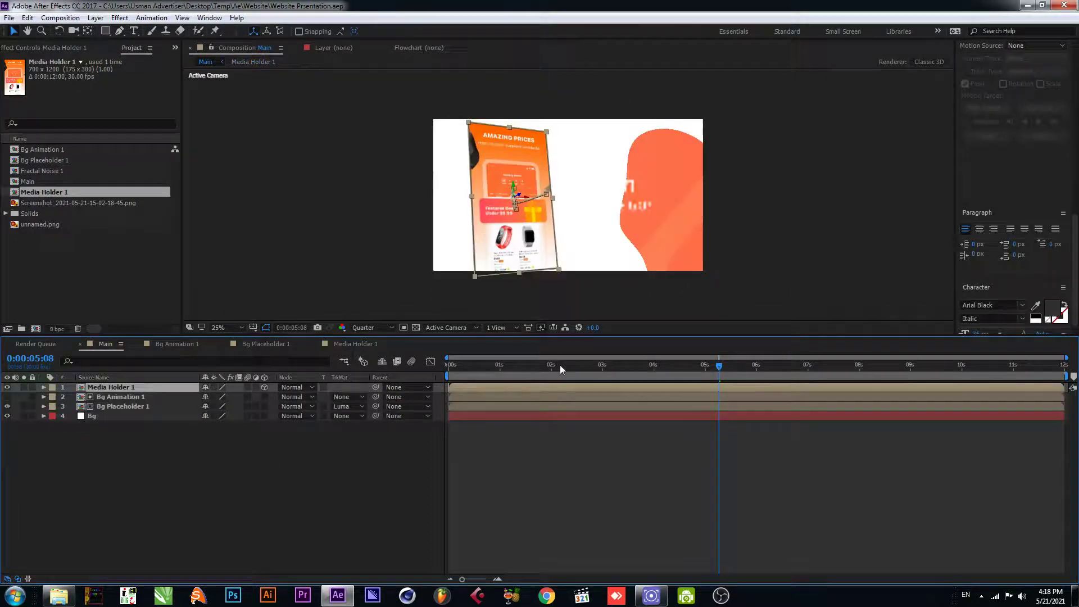
left_click_drag(559, 366, 444, 390)
key("space")
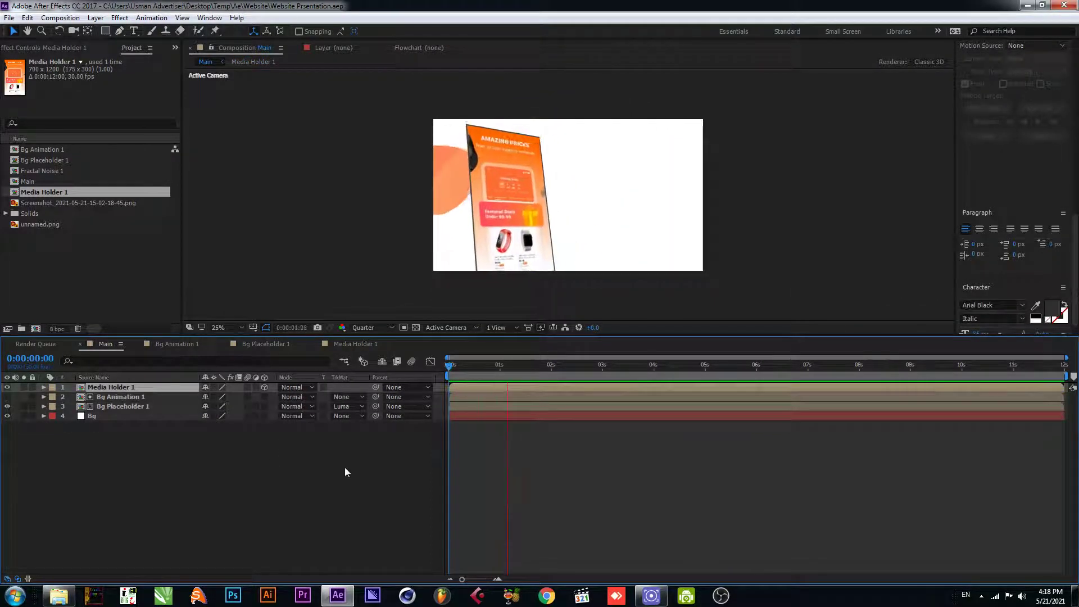
left_click(286, 463)
left_click_drag(552, 376, 461, 376)
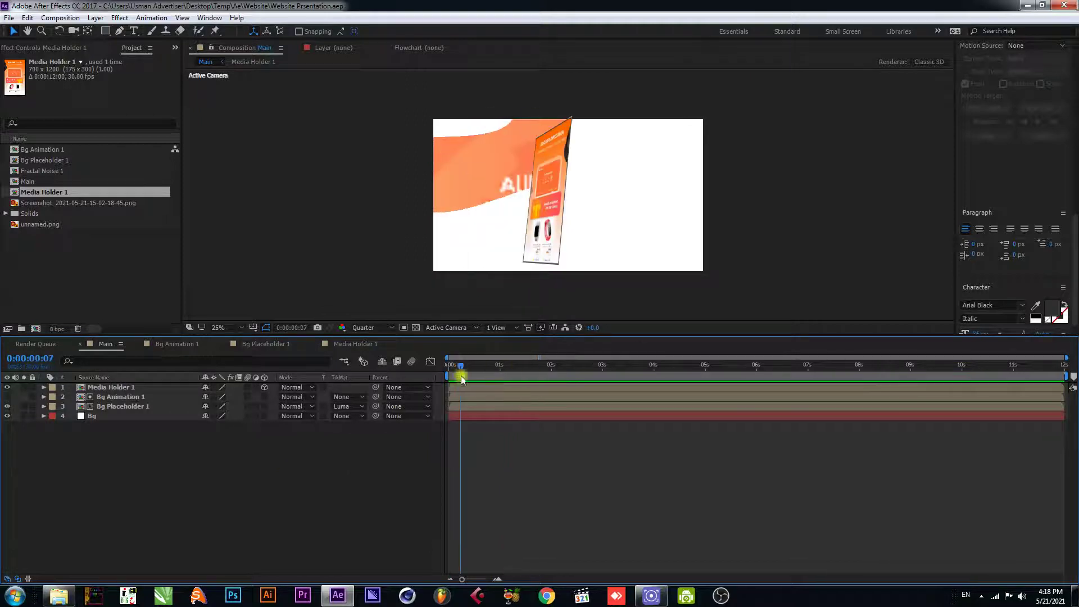
double_click(106, 31)
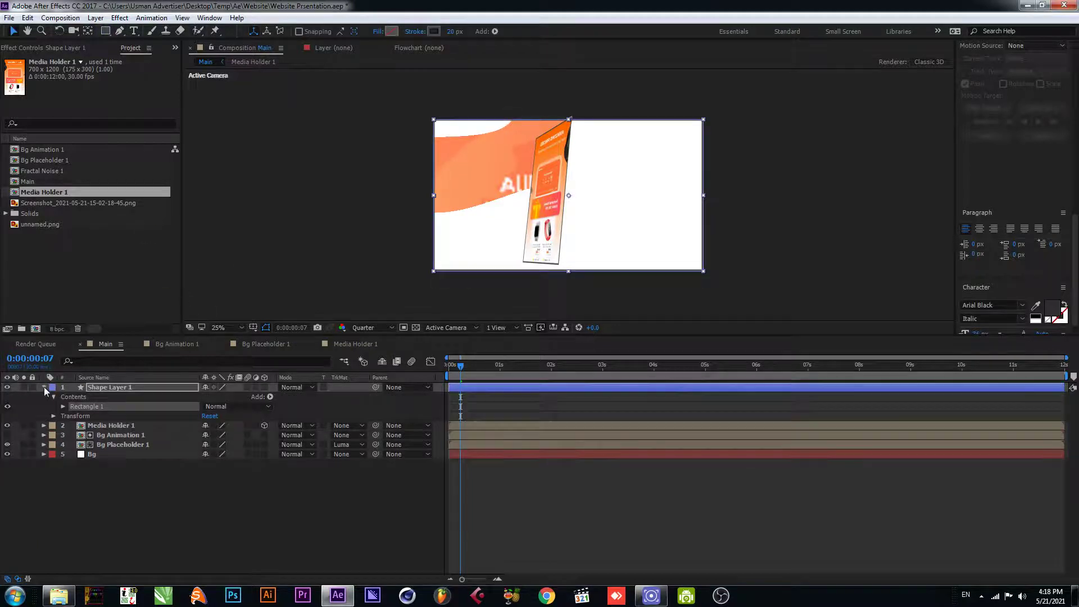
left_click(44, 388)
key("ctrl+s")
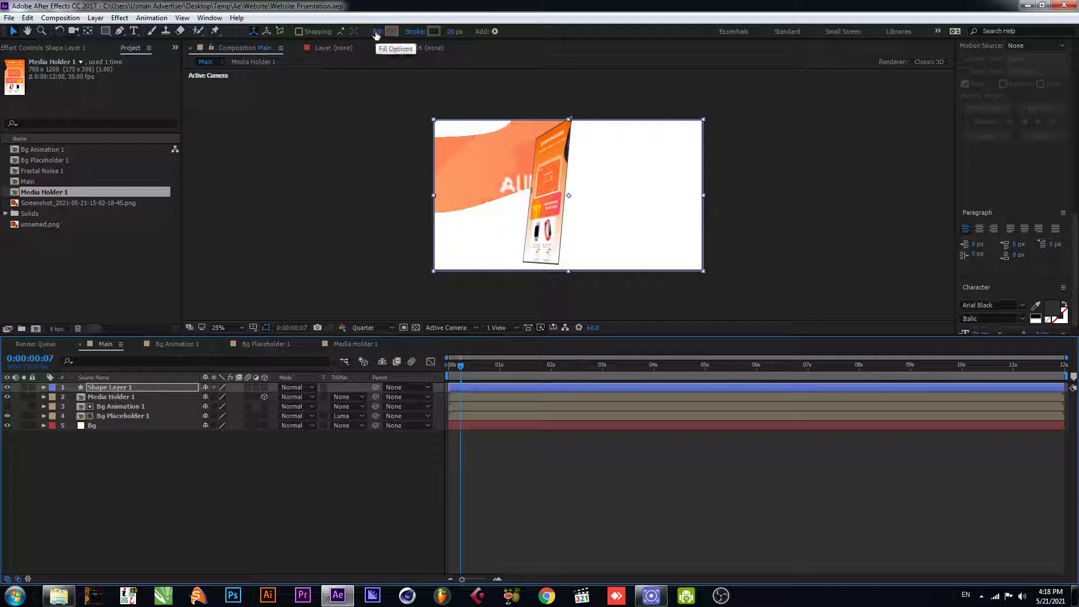
Step: Shrink the outline rectangle in width and height so it sits slightly inside all frame edges, and preview the result
left_click(705, 195)
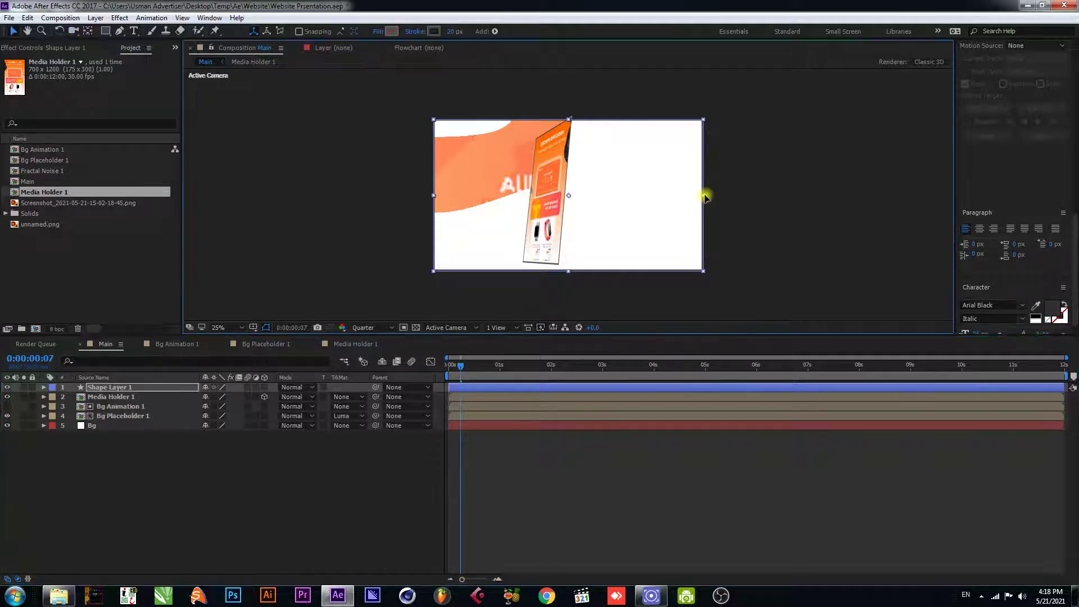
left_click_drag(705, 197, 703, 195)
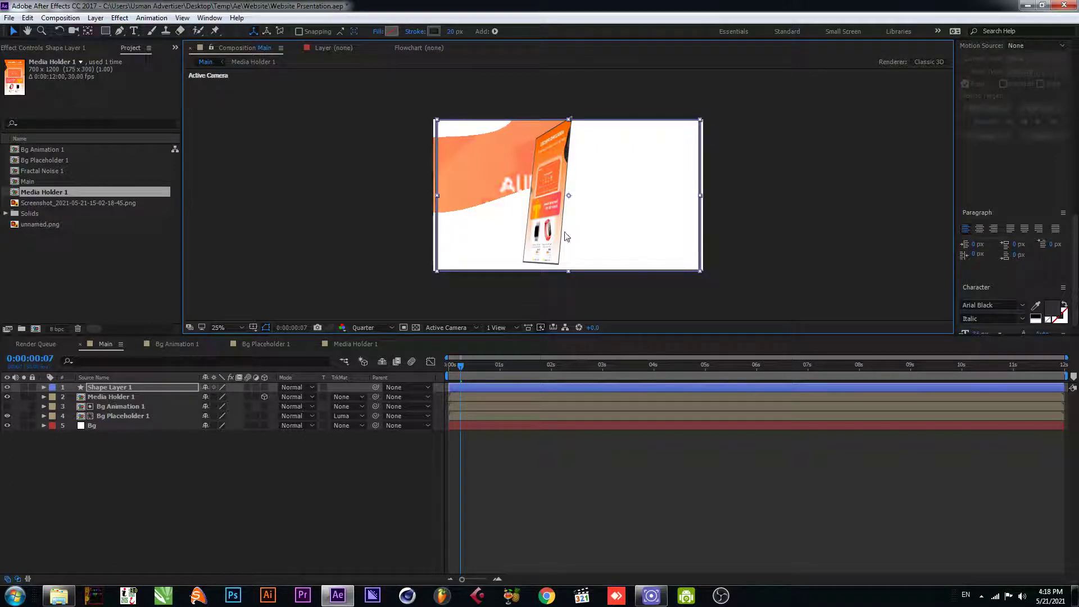
left_click_drag(570, 275, 570, 268)
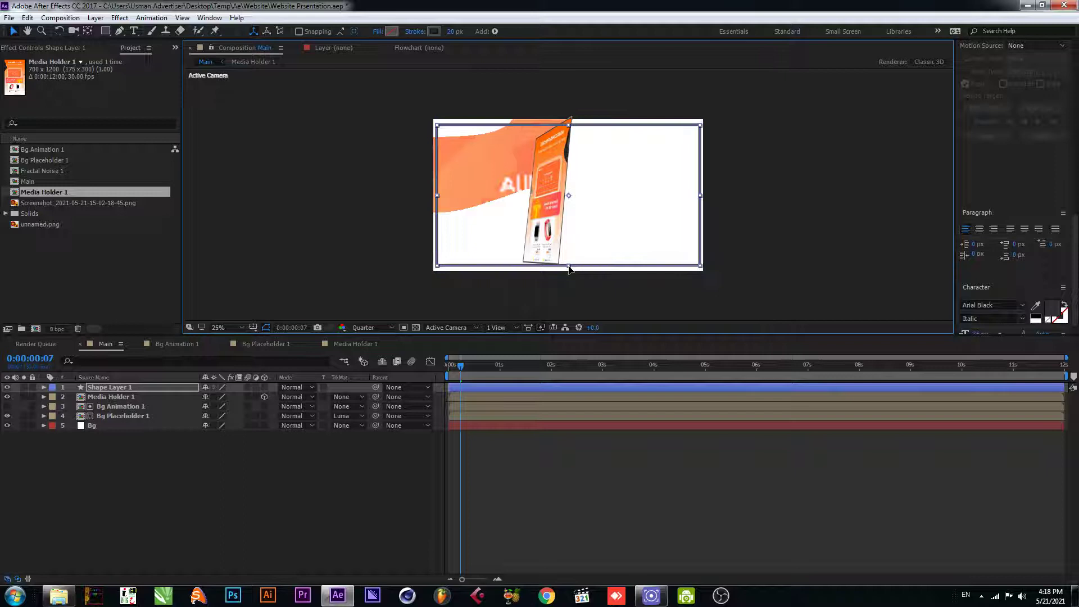
key("space")
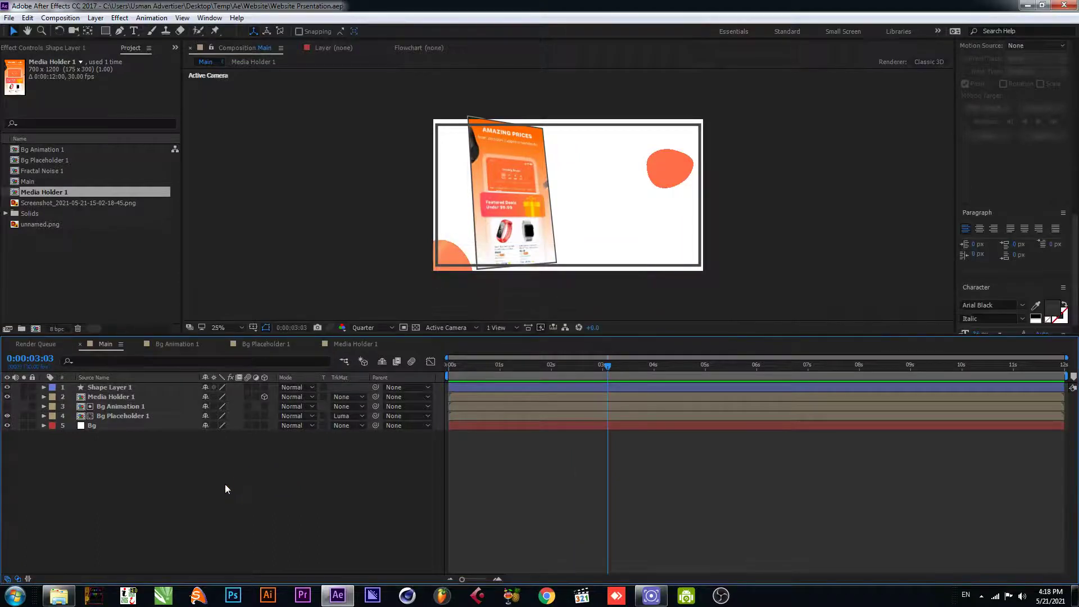
Step: Create a new 1920 × 1080 px composition named Text 1
key("ctrl+n")
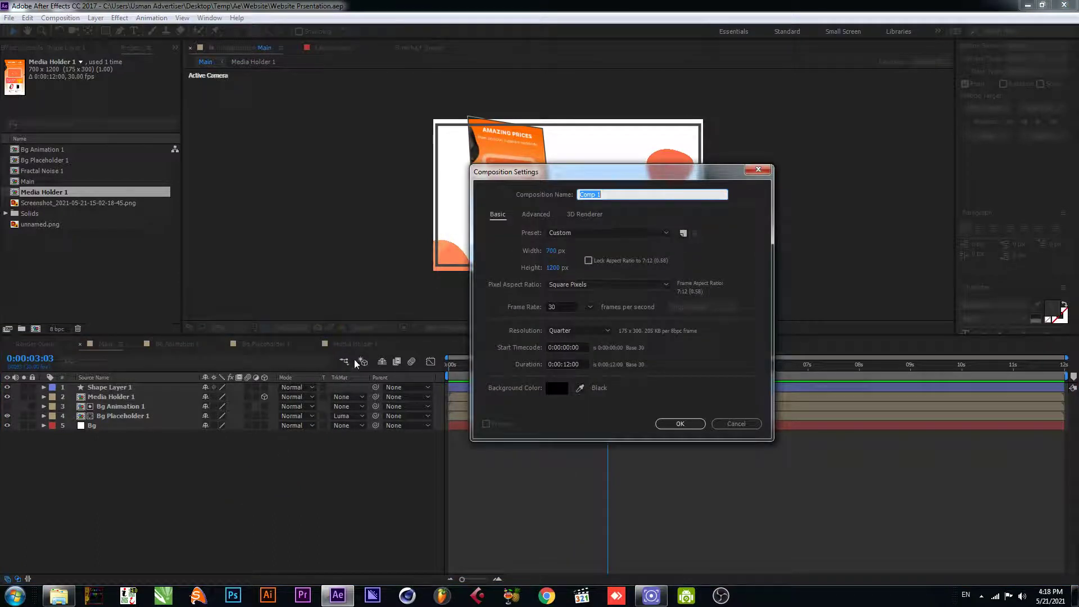
type("Text")
left_click(548, 251)
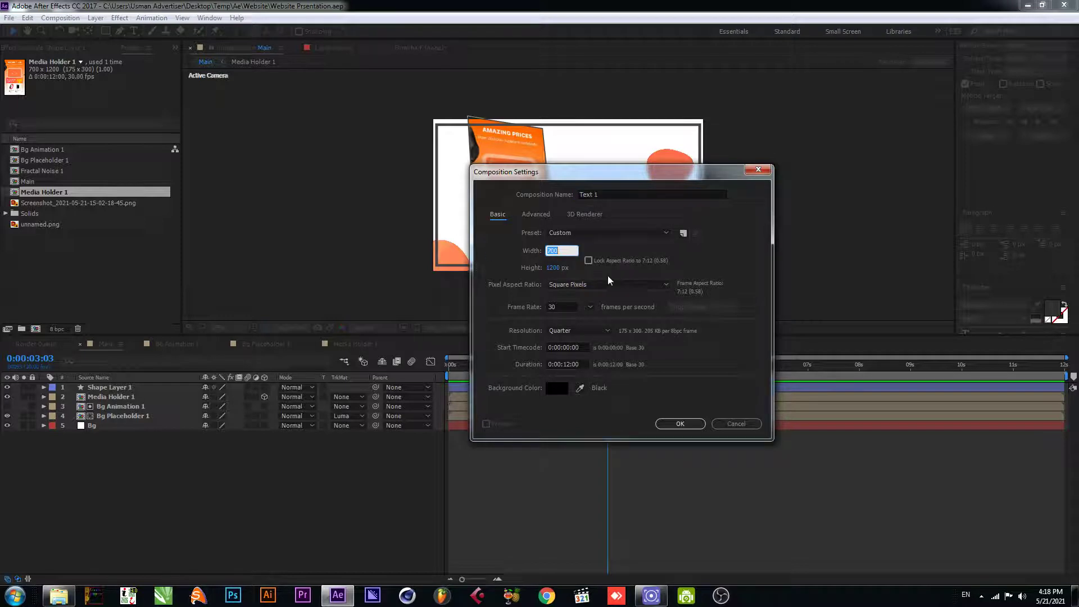
type("1920")
key("Tab")
type("1080")
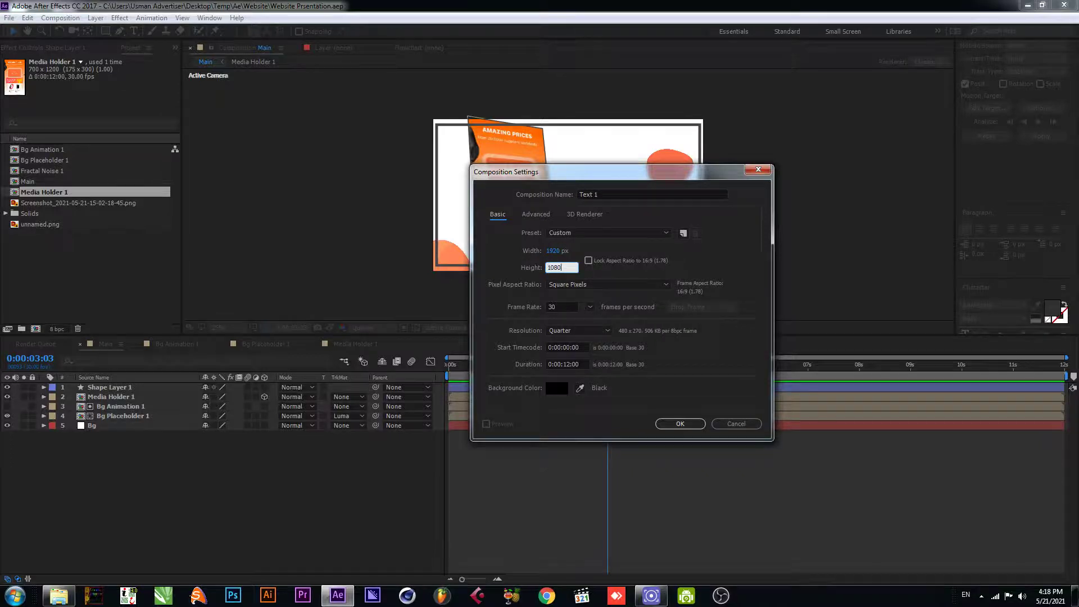
key("Return")
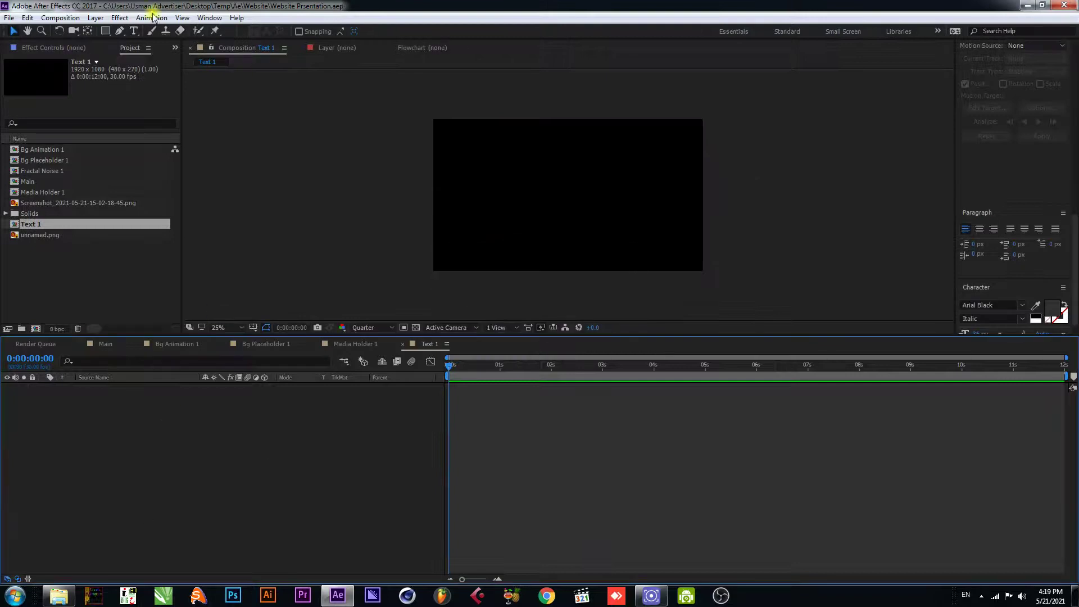
Step: Add a paragraph text layer reading "Alibaba/.com" in the upper half of the Text 1 composition and save
left_click(135, 29)
left_click_drag(470, 156, 686, 225)
type("Alibaba/.")
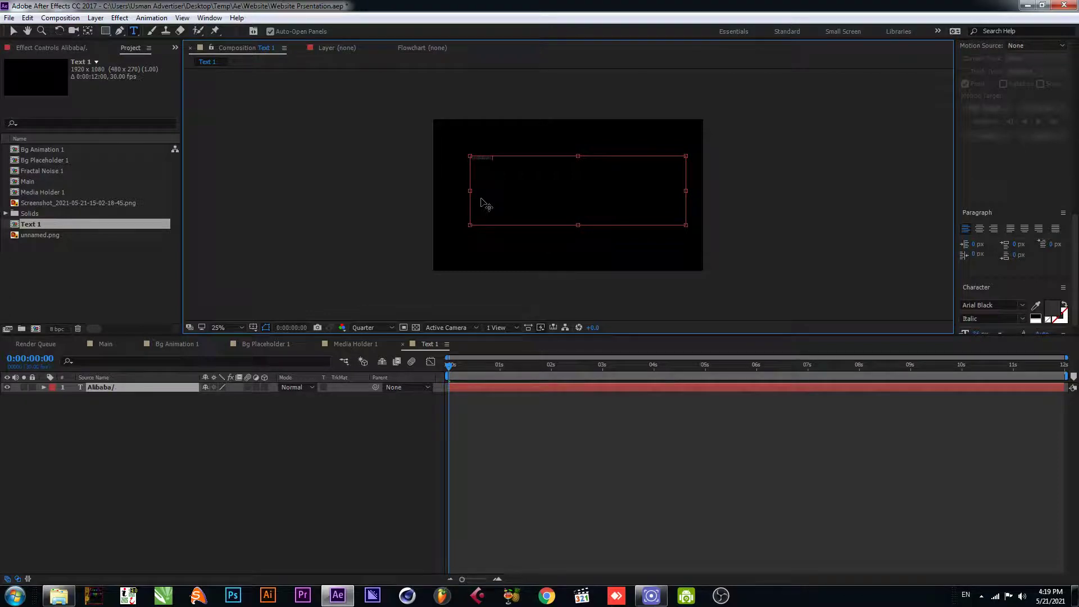
type("com")
key("ctrl+s")
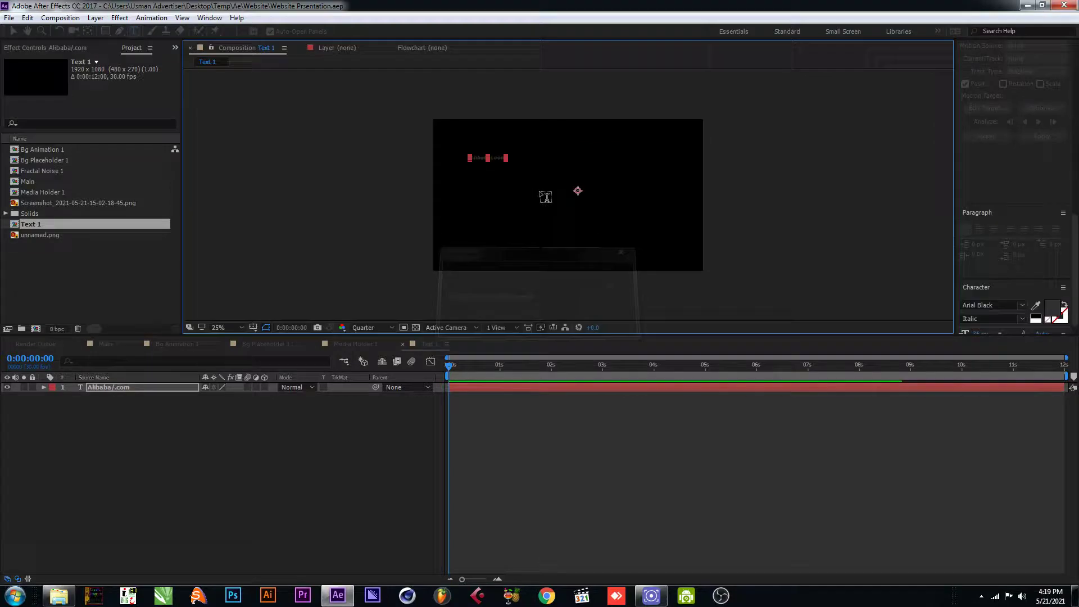
Step: Enlarge the title text to span more than half of the frame's width and move it near the centre
key("v")
left_click_drag(578, 192, 612, 185)
key("v")
Step: Change the title text to "Alibababa.com", reposition it around the centre of the frame, and save
double_click(611, 185)
left_click(614, 190)
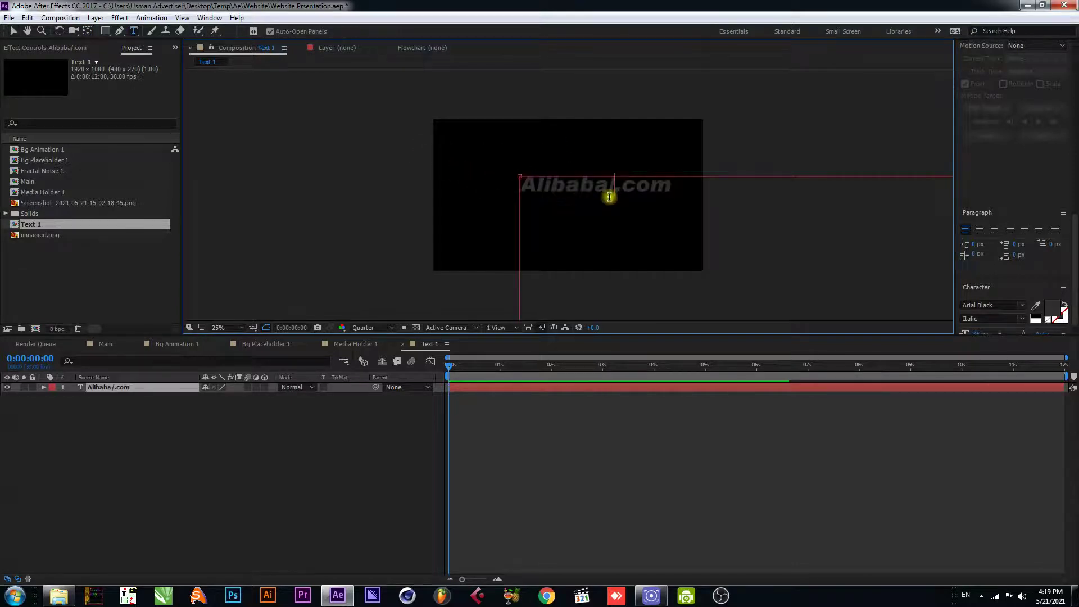
key("BackSpace")
type("ba")
key("Escape")
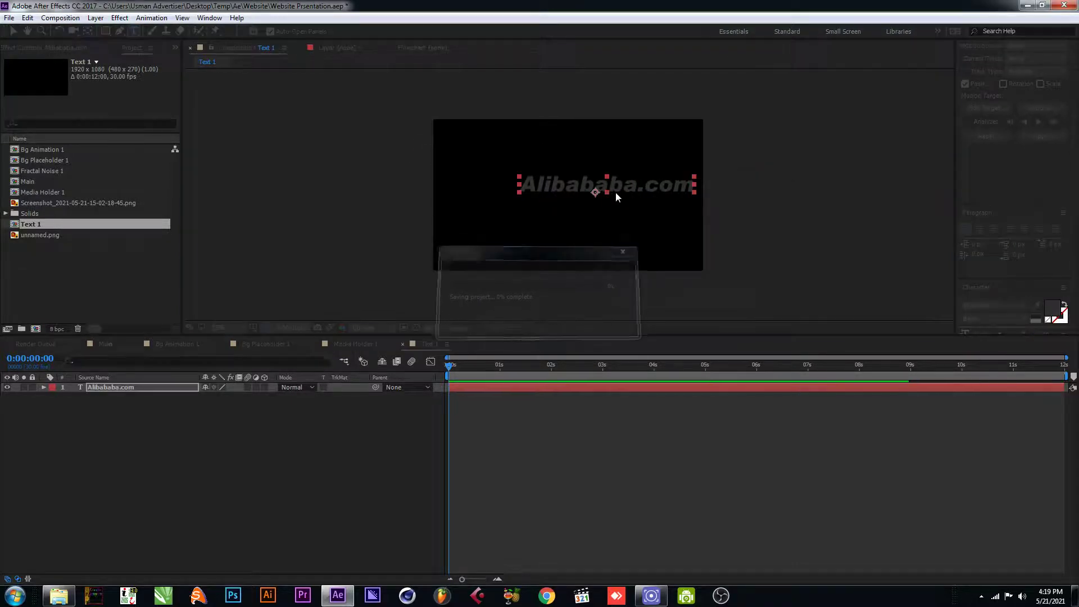
key("v")
left_click_drag(619, 190, 600, 192)
key("ctrl+s")
Step: Add a text animator with Position 0, 90 and Opacity 0% to the Alibababa.com layer, and save
left_click(148, 389)
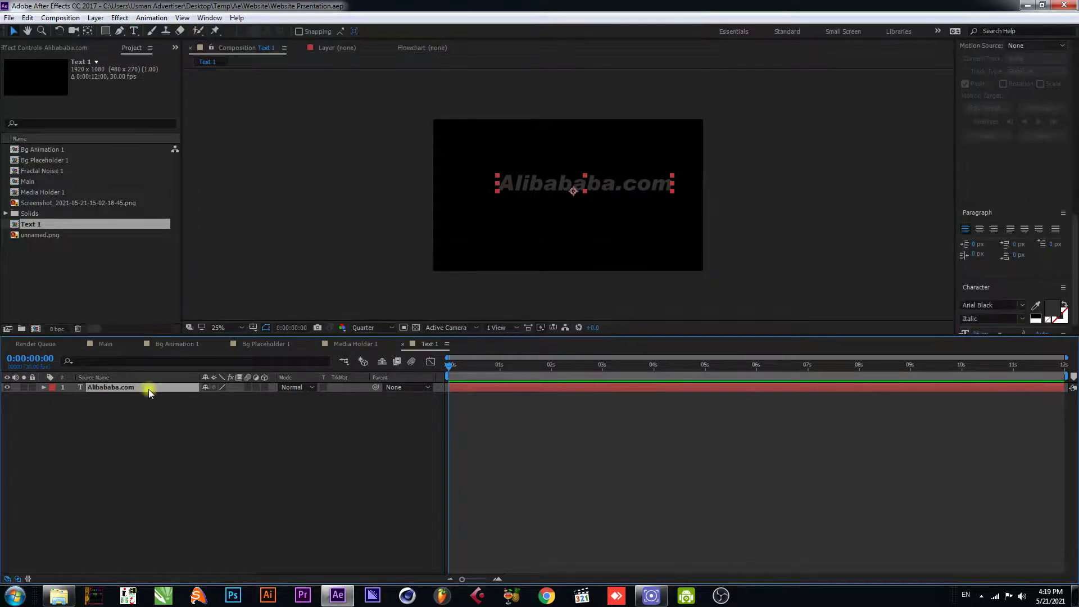
left_click(44, 388)
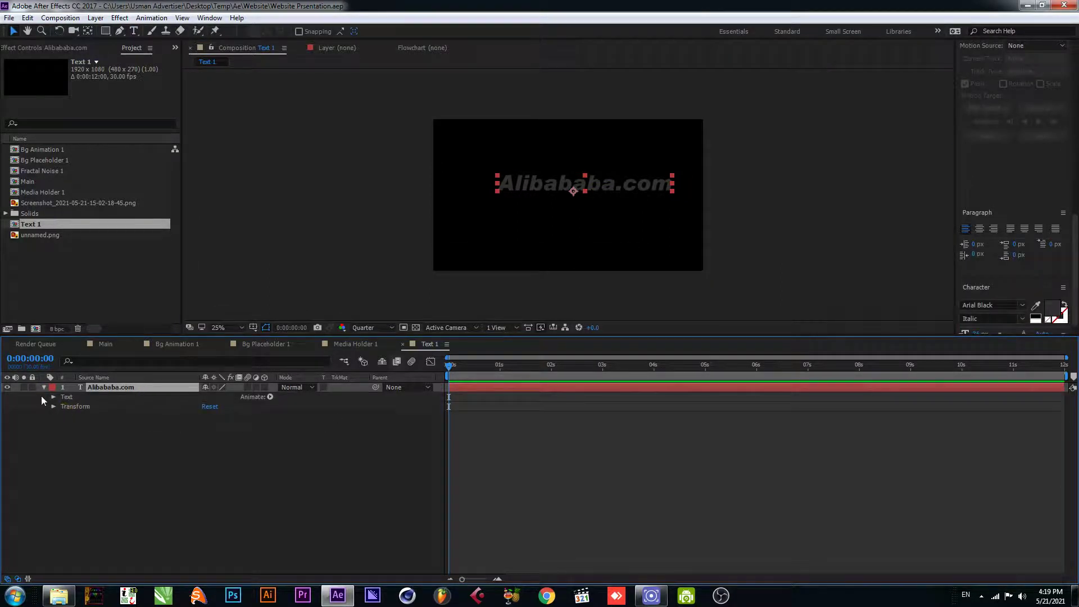
left_click(270, 397)
left_click(293, 195)
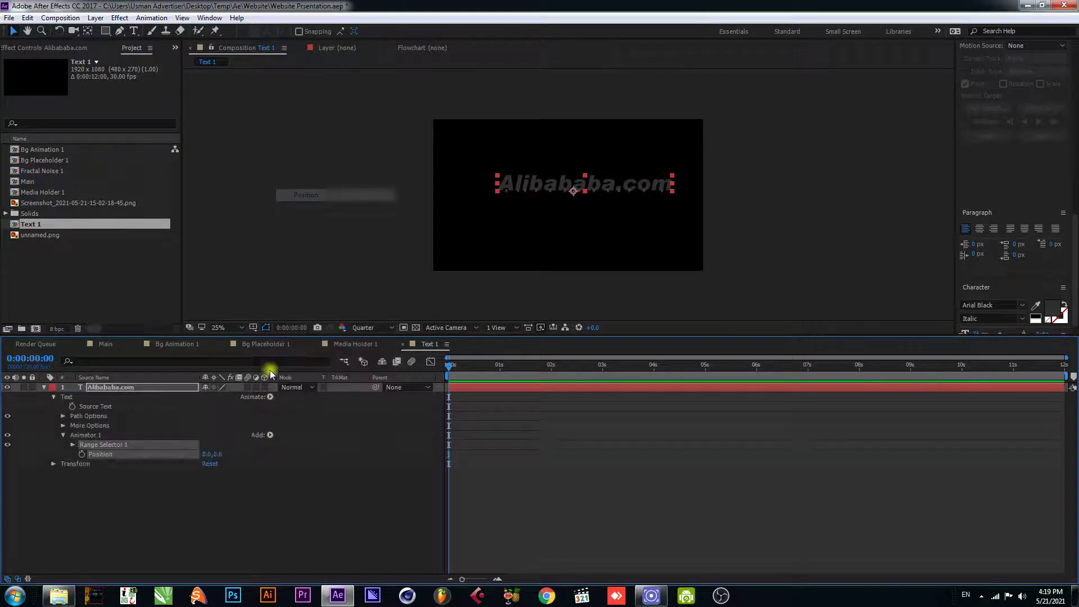
left_click(270, 397)
left_click(304, 244)
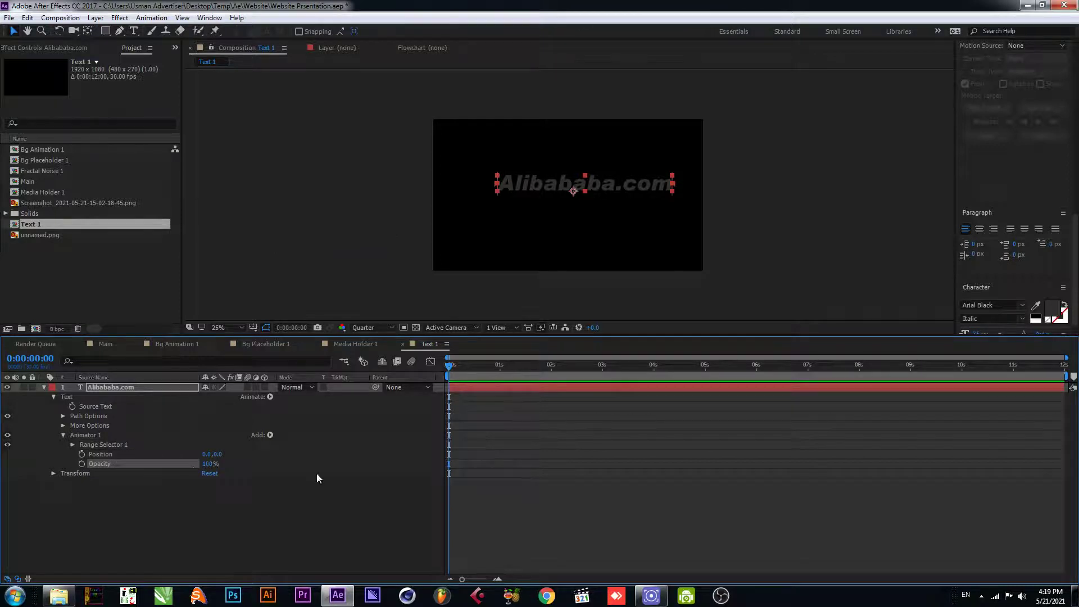
left_click_drag(219, 454, 116, 480)
key("ctrl+s")
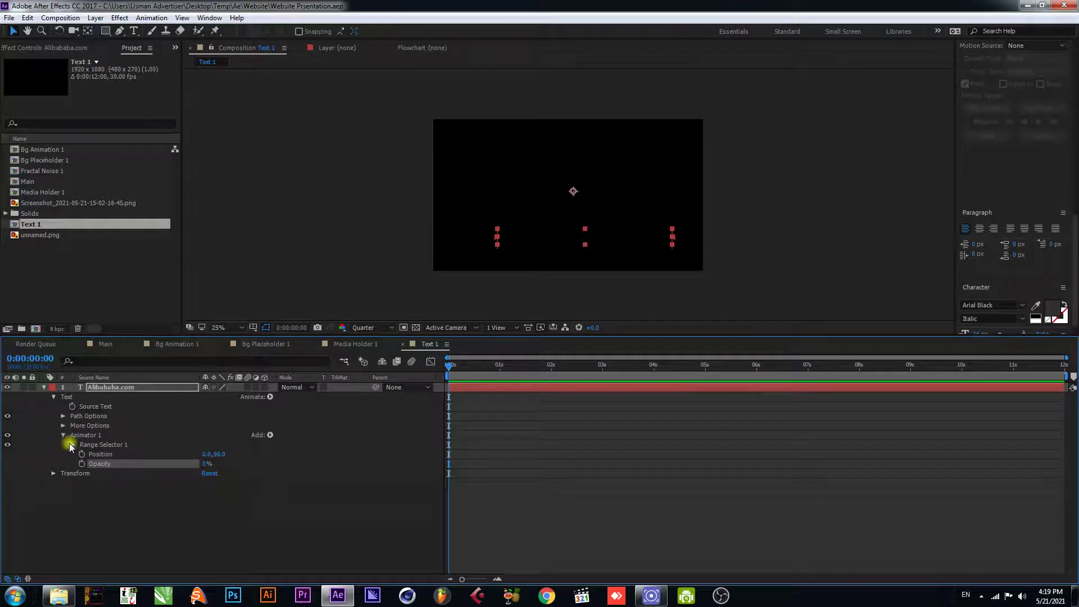
Step: Set the shape of the title animator's range selector to Ramp Up in its advanced options
left_click(72, 445)
left_click(82, 483)
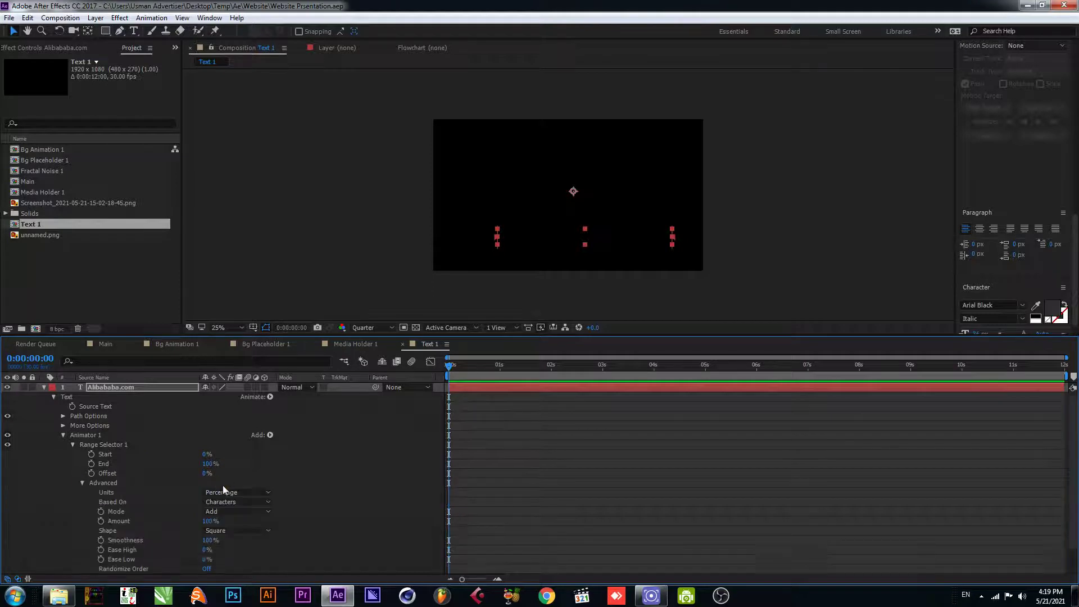
scroll(223, 485, "down", 1)
left_click(253, 502)
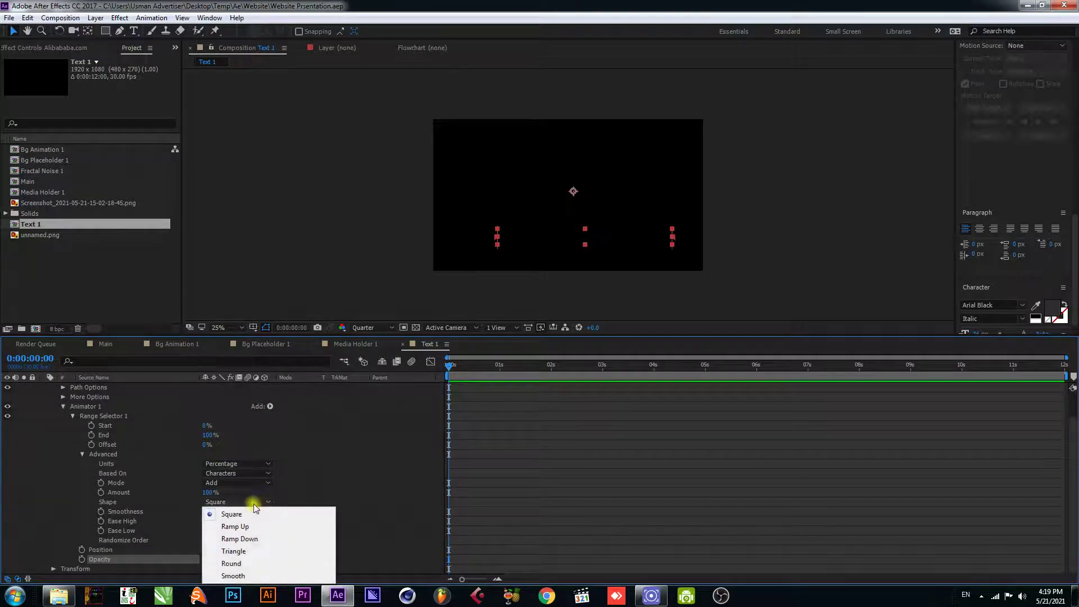
left_click(235, 527)
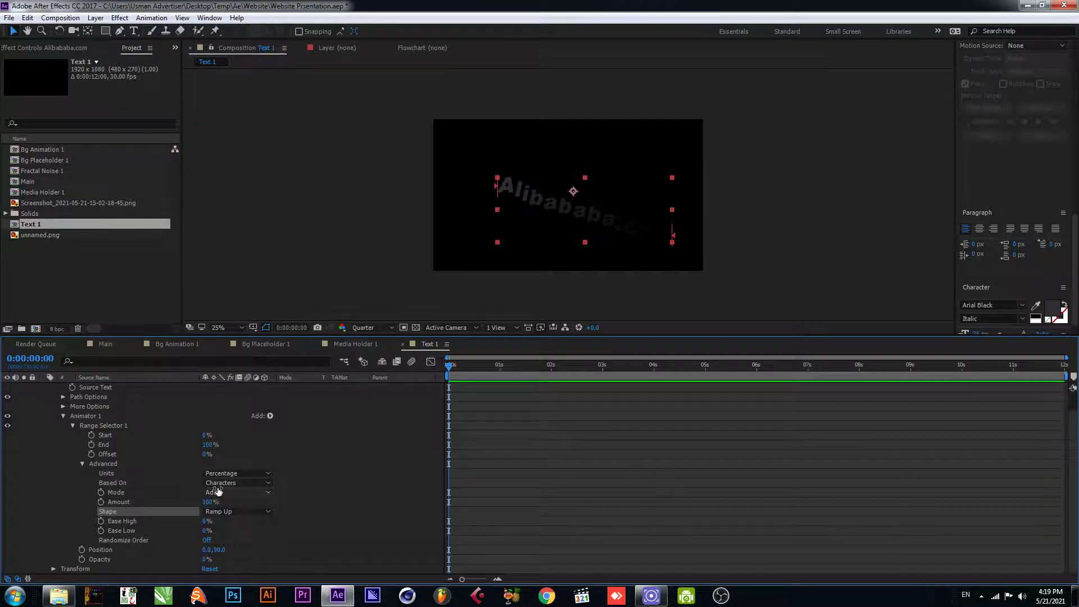
Step: Try basing the title's range selector on Words, return it to Characters, and preview the composition
left_click(259, 487)
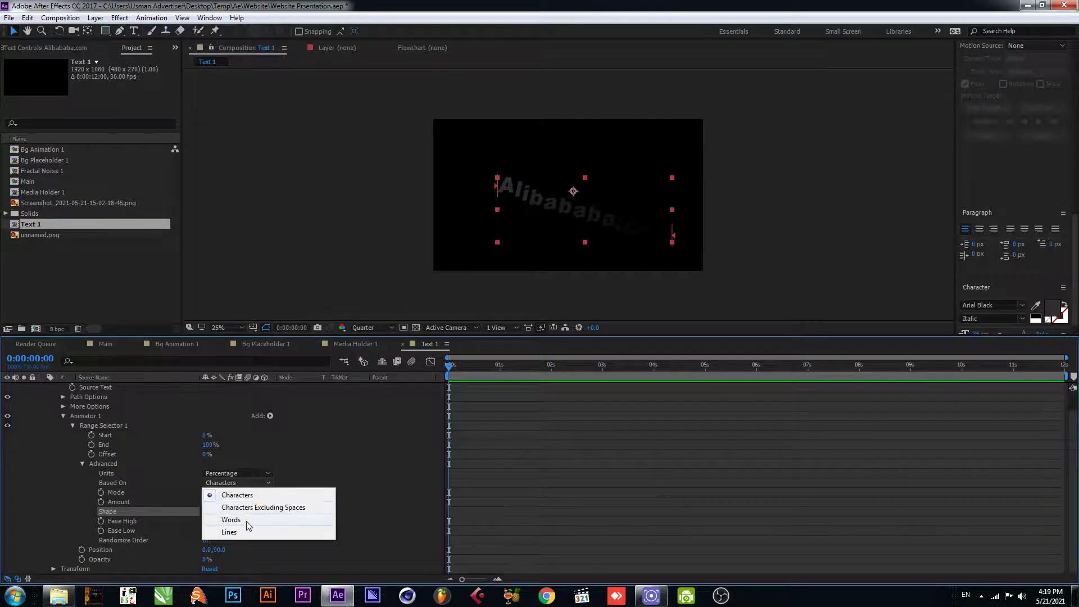
left_click(251, 522)
mouse_move(454, 369)
left_mouse_down()
mouse_move(487, 369)
mouse_move(450, 369)
left_mouse_up()
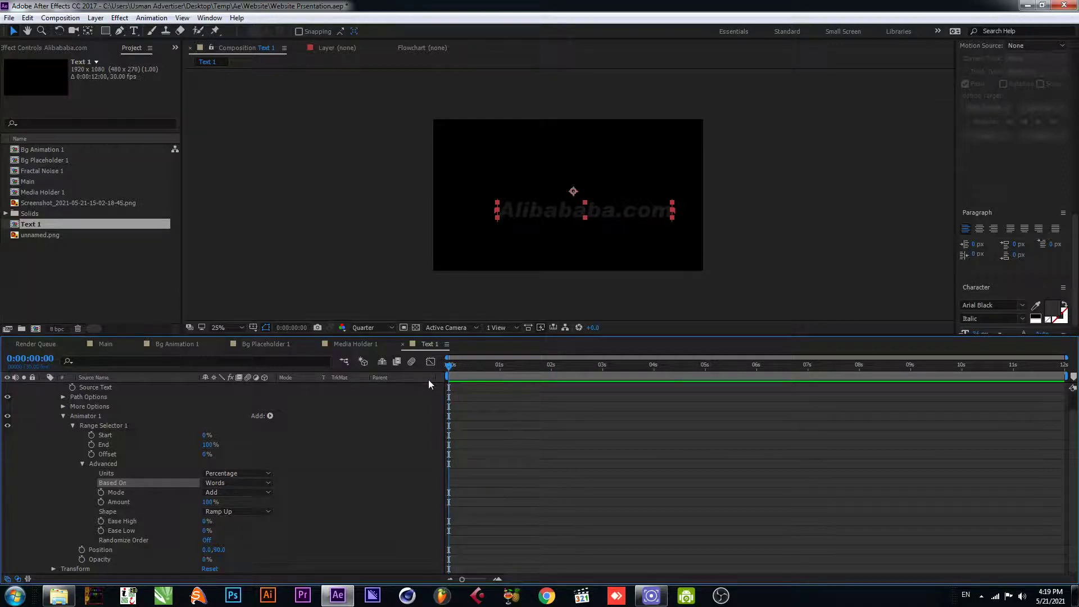
left_click_drag(449, 380, 455, 379)
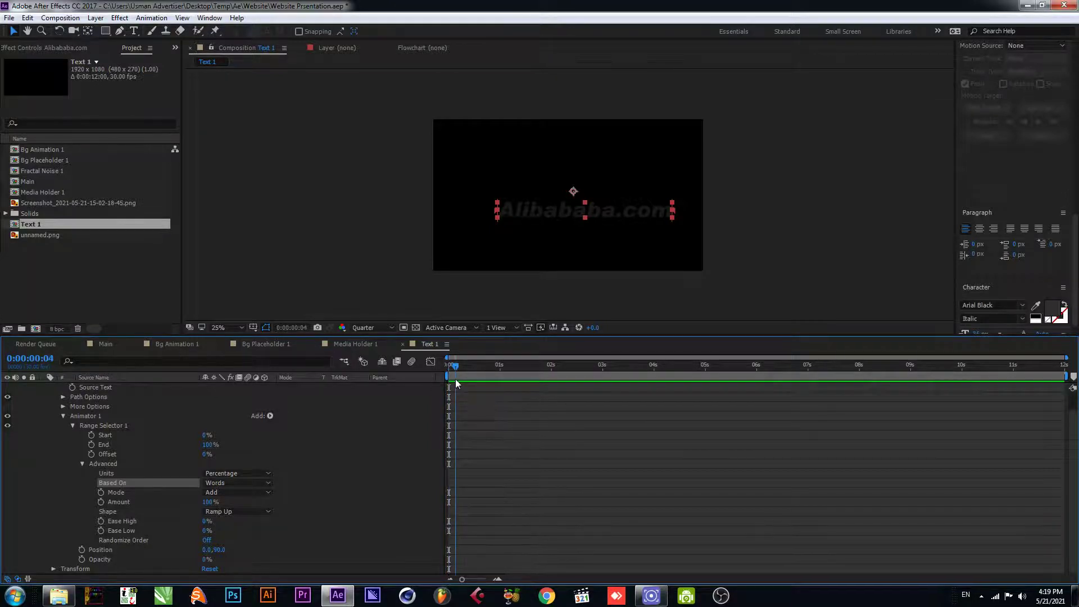
double_click(597, 207)
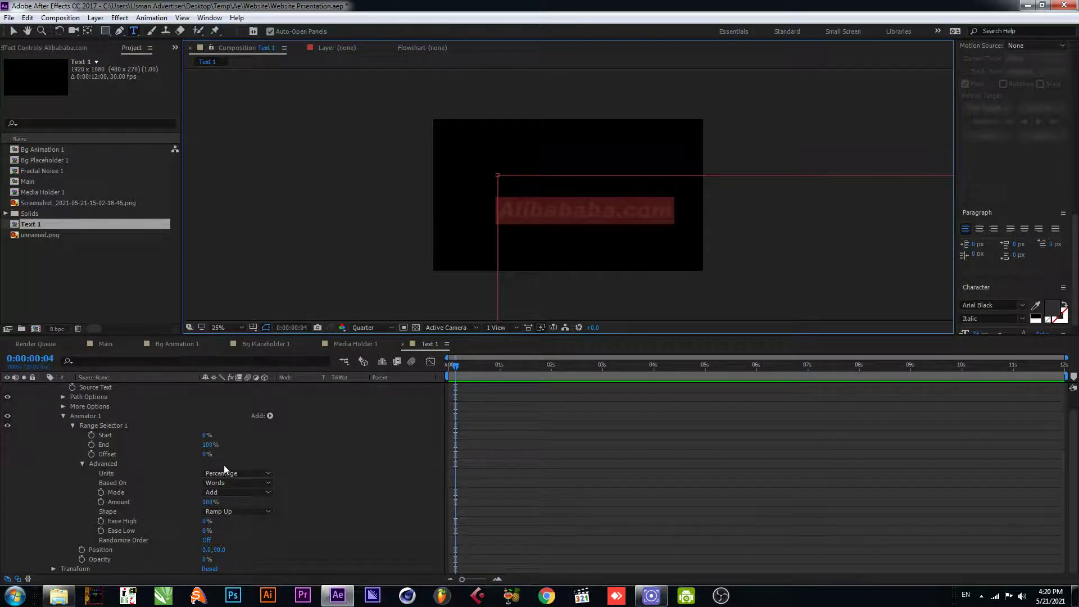
left_click(240, 484)
left_click(240, 491)
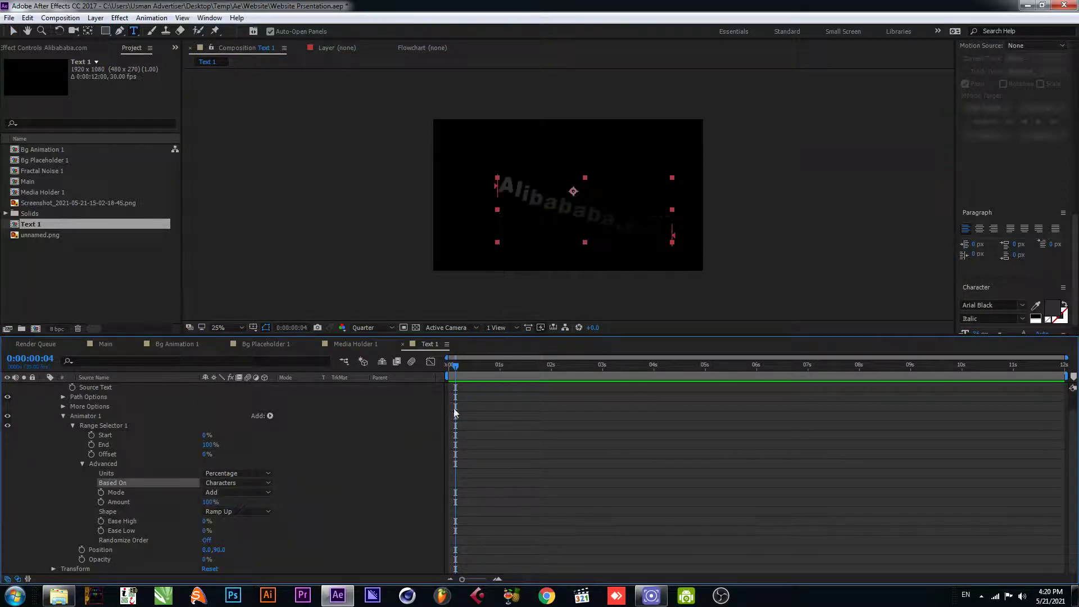
key("space")
key("space")
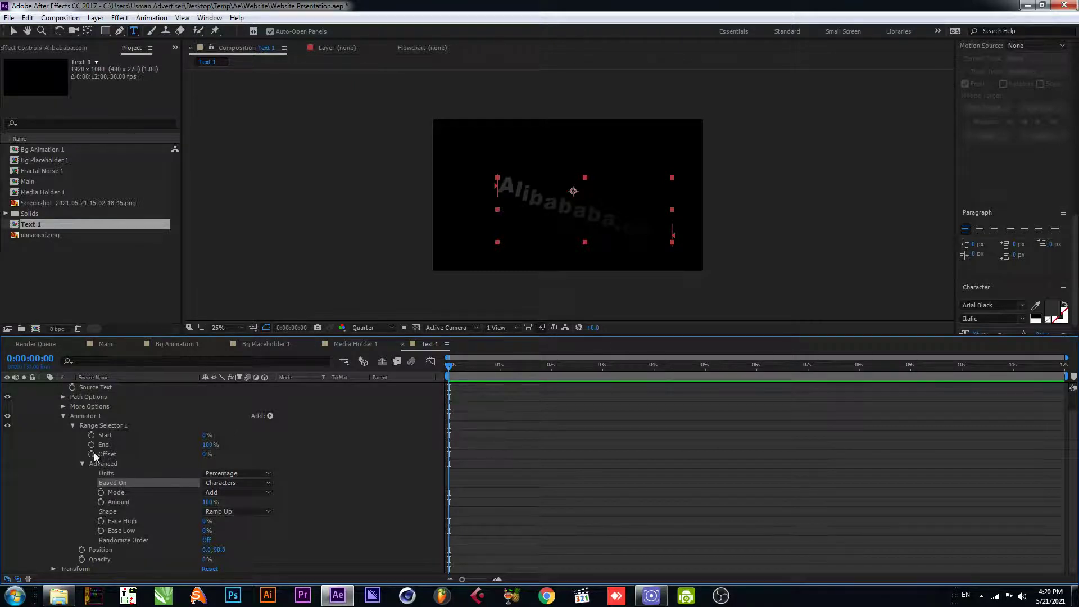
Step: Keyframe the range selector's Offset from -100% at 0:00:00:00 to 100% at 0:00:01:29, check the animation, and collapse the layer
left_click_drag(498, 366, 383, 395)
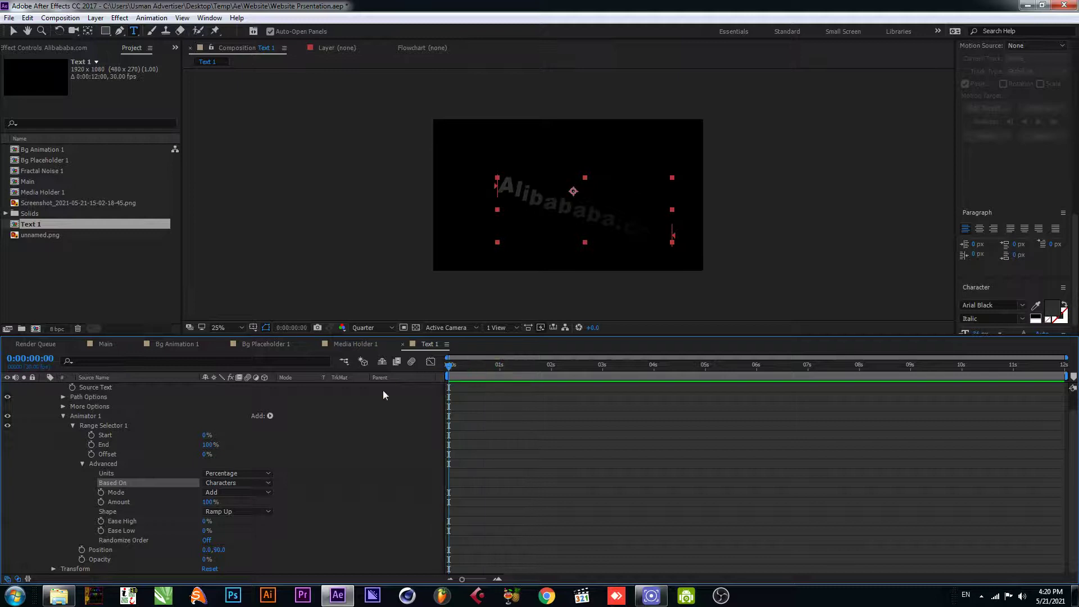
left_click(90, 454)
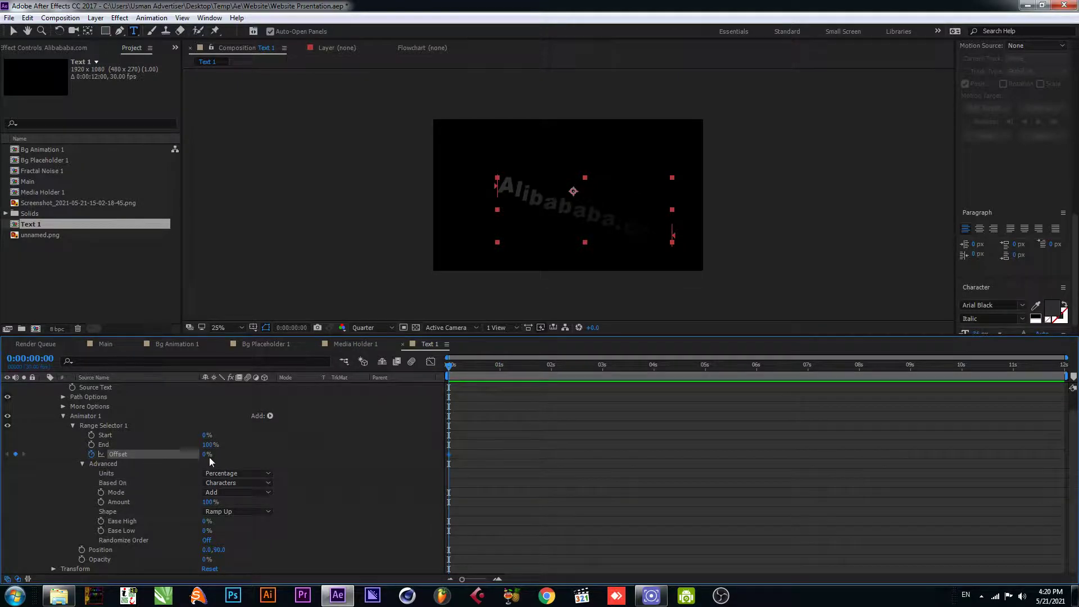
left_click_drag(206, 458, 150, 458)
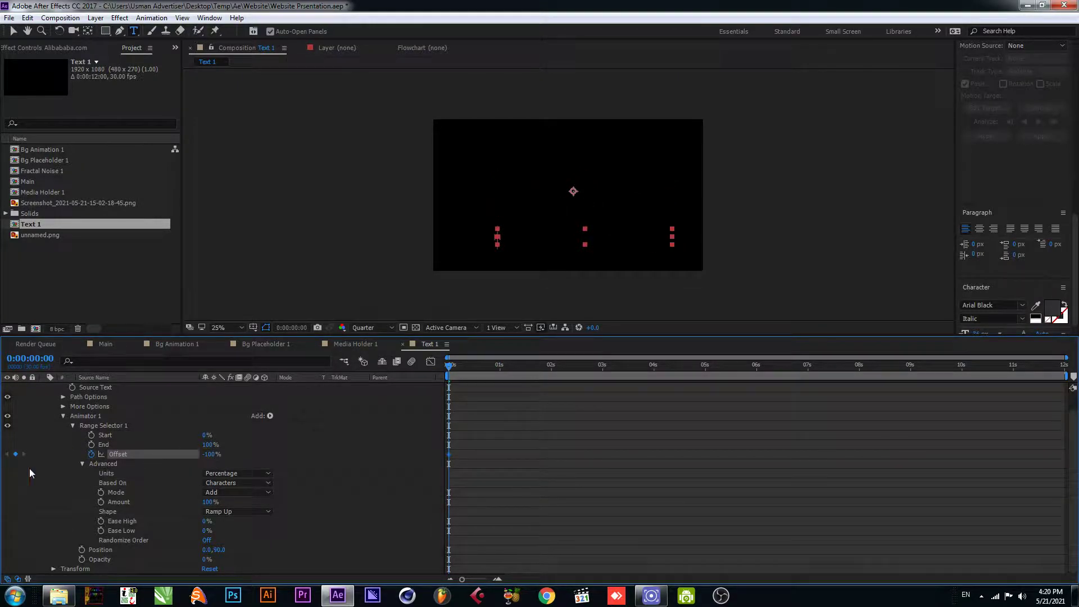
left_click_drag(477, 371, 551, 372)
left_click(211, 454)
type("100")
key("Return")
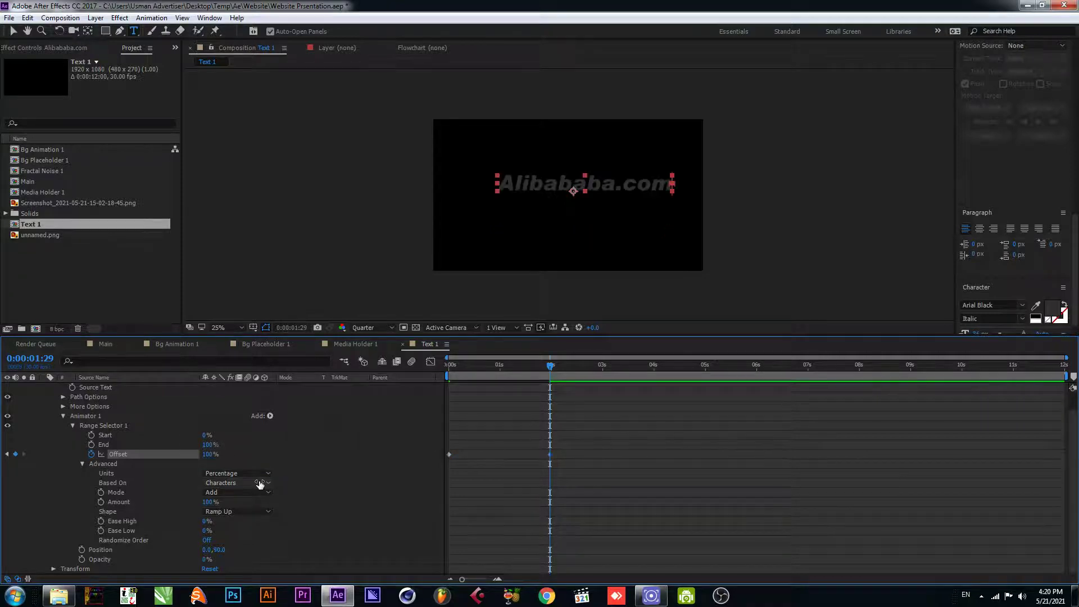
mouse_move(523, 376)
left_mouse_down()
mouse_move(420, 393)
mouse_move(544, 376)
left_mouse_up()
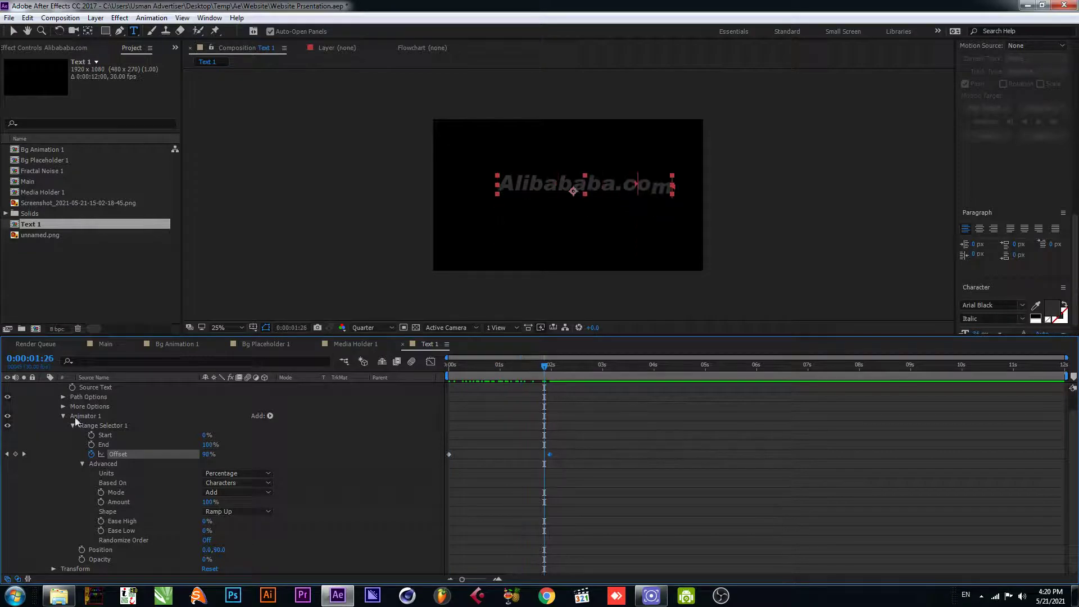
scroll(48, 426, "up", 1)
left_click(44, 388)
left_click(145, 482)
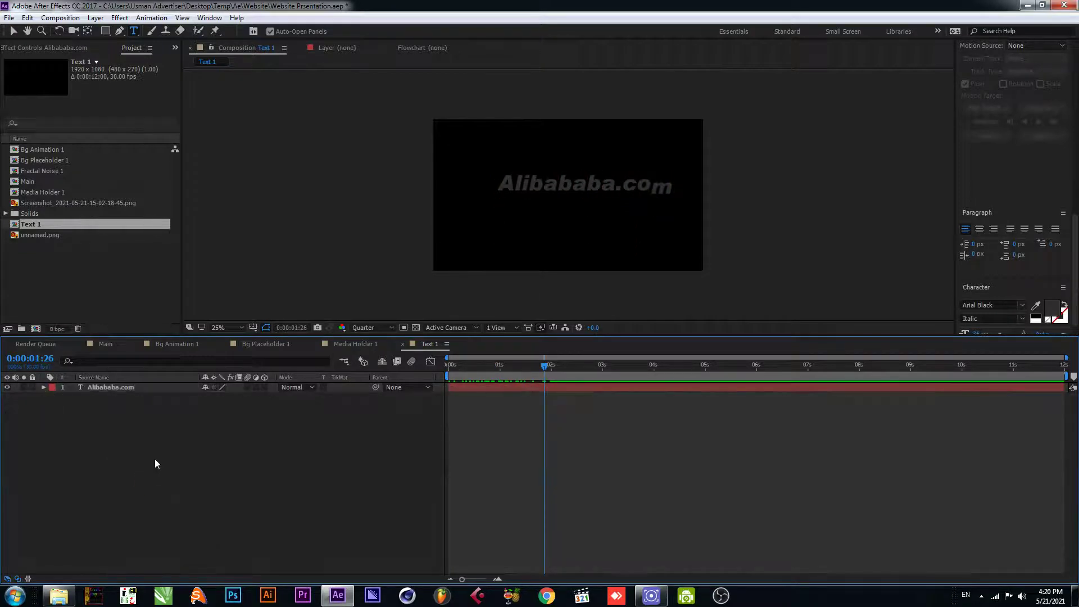
Step: Draw a wide text box below the title and enter "alibaba.com is a world biggest online supplier"
left_click(136, 32)
left_click_drag(451, 206, 725, 270)
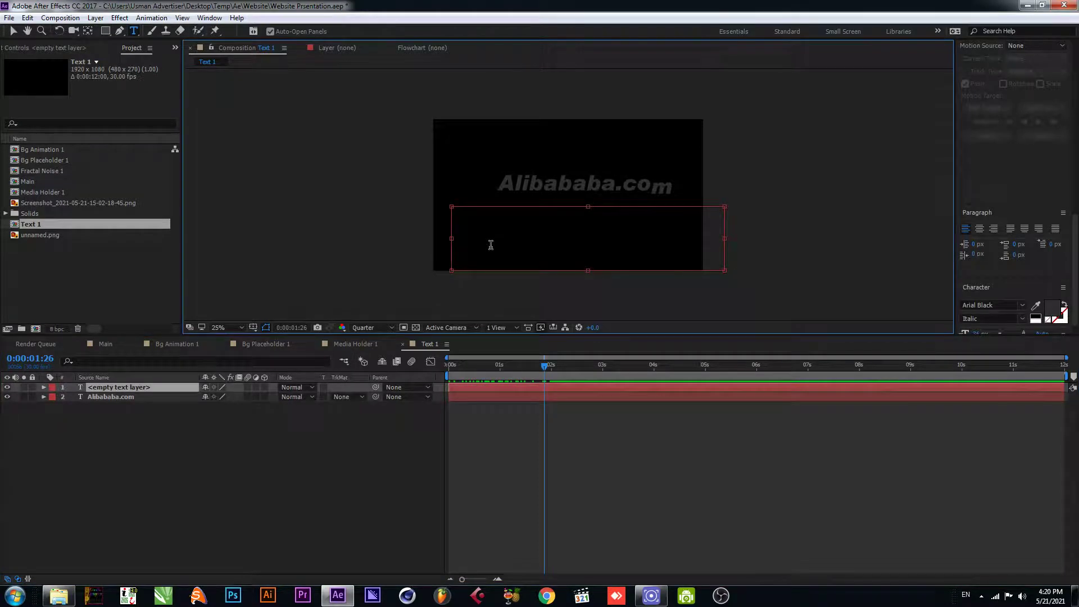
type("alibaba")
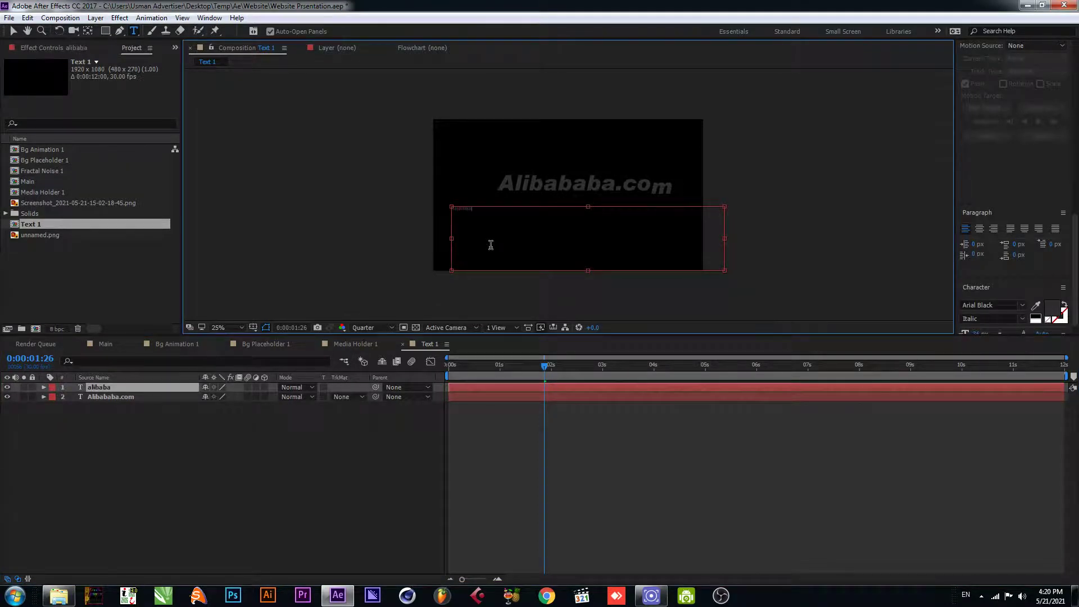
type(".com is")
type(" w")
key("BackSpace")
type("a world biggest online supplieer")
key("BackSpace")
key("BackSpace")
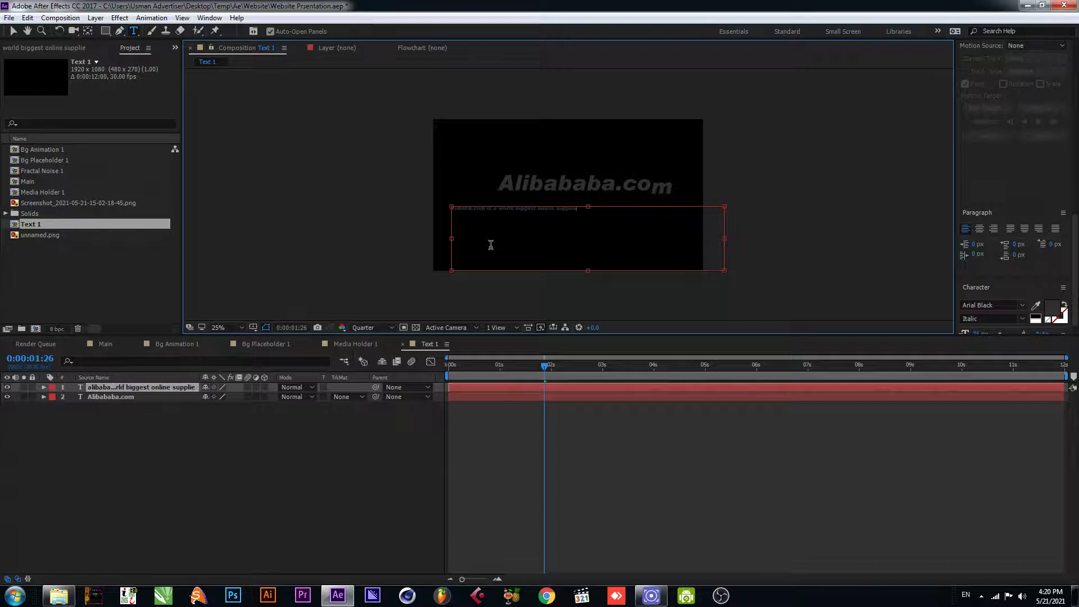
type("r")
Step: Add "mega brands" and "mega savings" as two further lines of the description text
key("Return")
type("mega brands")
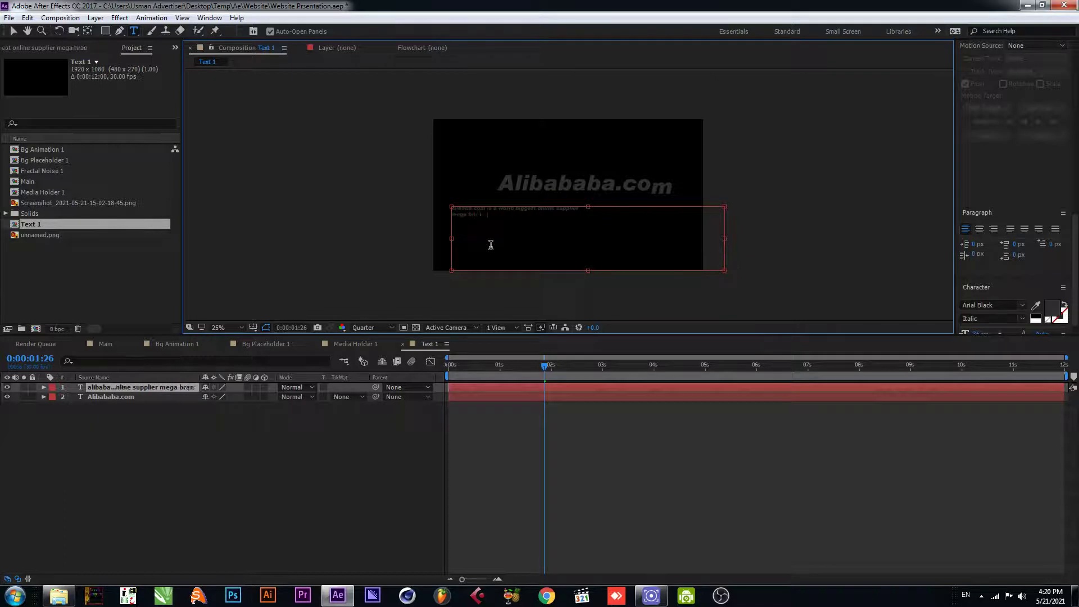
key("Return")
type("m er")
key("BackSpace")
key("BackSpace")
type("ega savings")
key("Escape")
Step: Centre the description's anchor point, enlarge the text and place it right under the title, and save
key("v")
left_click_drag(537, 211, 592, 212)
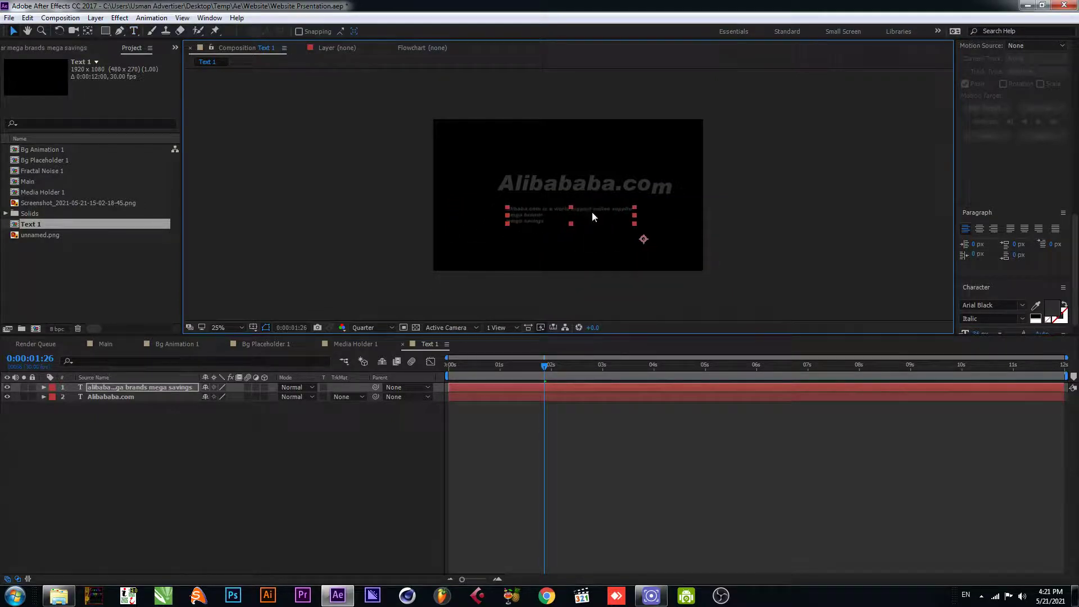
key("y")
left_click_drag(646, 244, 575, 220)
key("v")
mouse_move(635, 207)
left_mouse_down()
mouse_move(664, 203)
mouse_move(627, 203)
left_mouse_up()
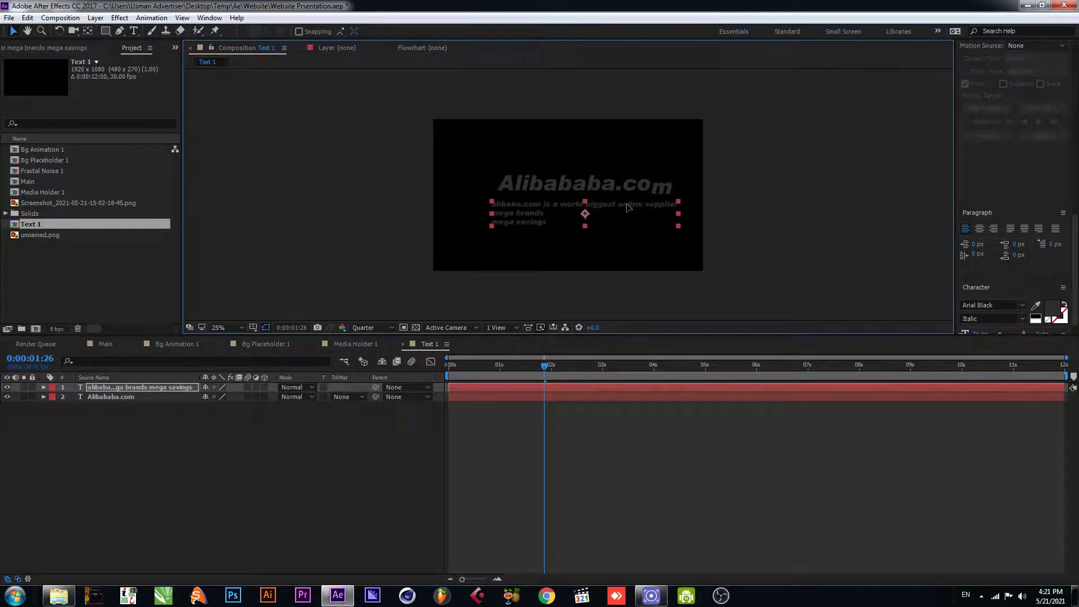
left_click(607, 203)
left_click_drag(462, 377, 412, 378)
key("ctrl+s")
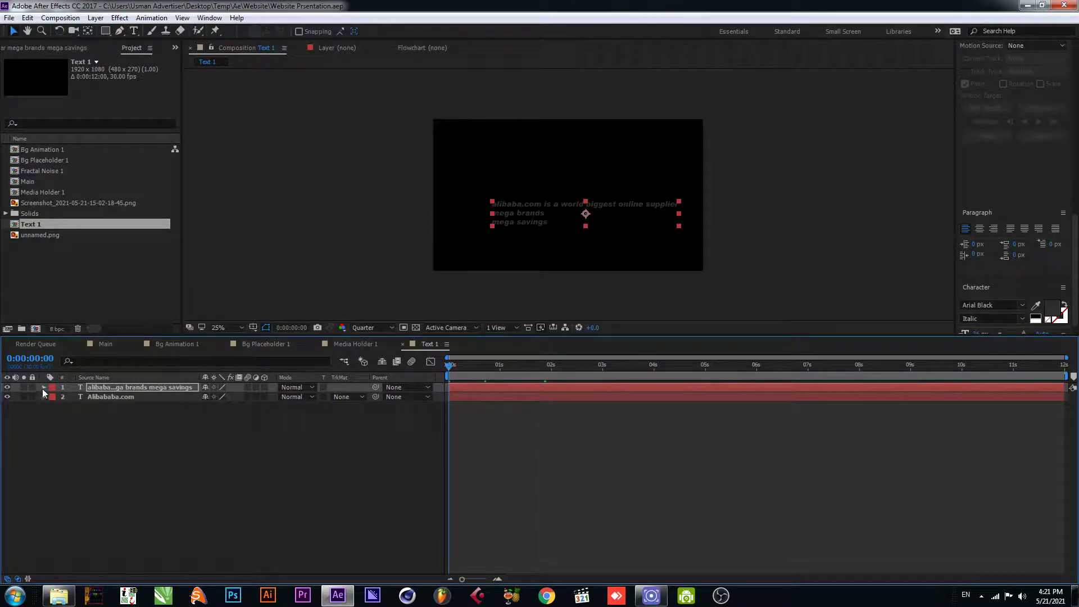
Step: Add a Position and Opacity text animator to the description layer, setting Position to 0.0,210.0 and Opacity to 0%
left_click(43, 387)
left_click(270, 397)
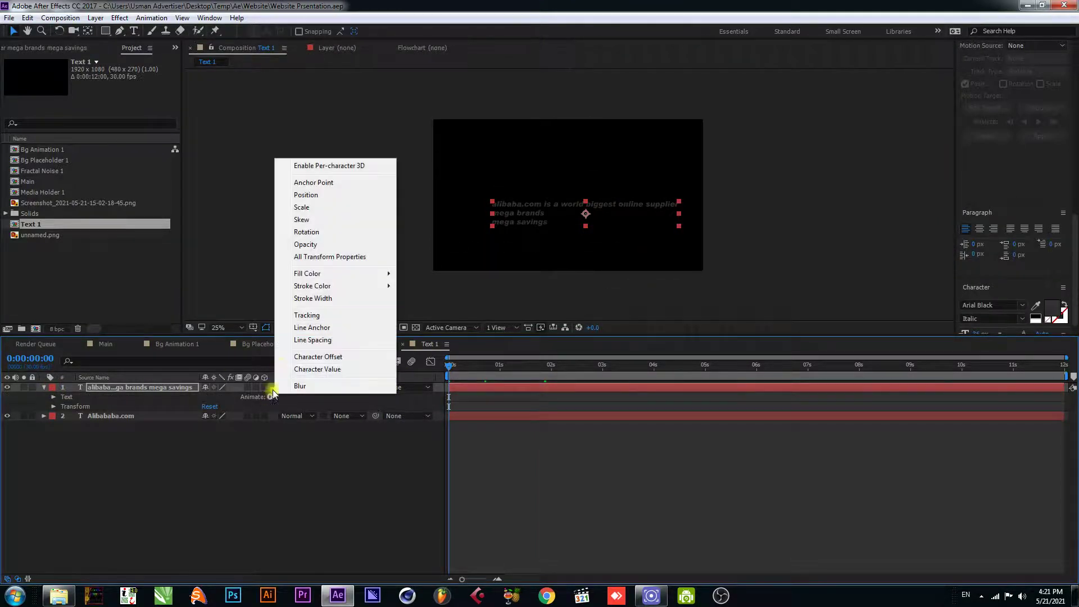
left_click(306, 195)
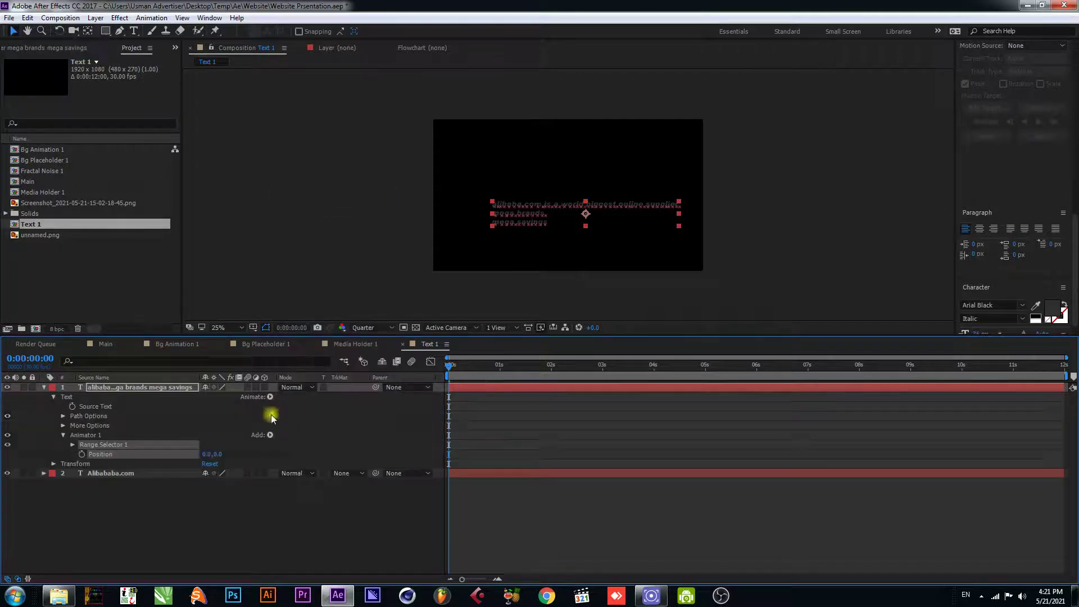
left_click(271, 398)
left_click(331, 247)
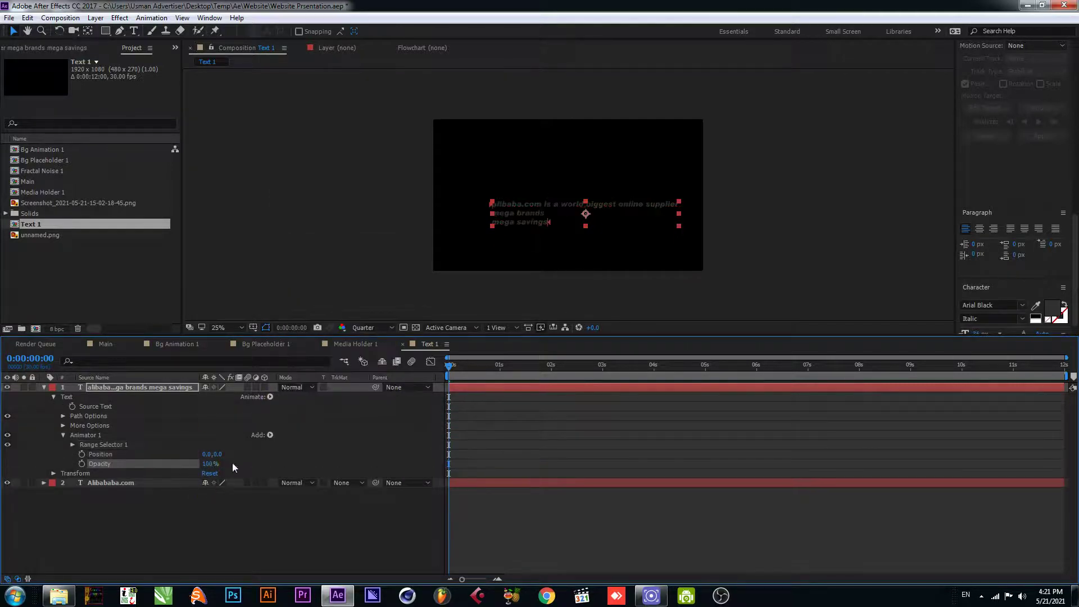
left_click_drag(216, 457, 348, 446)
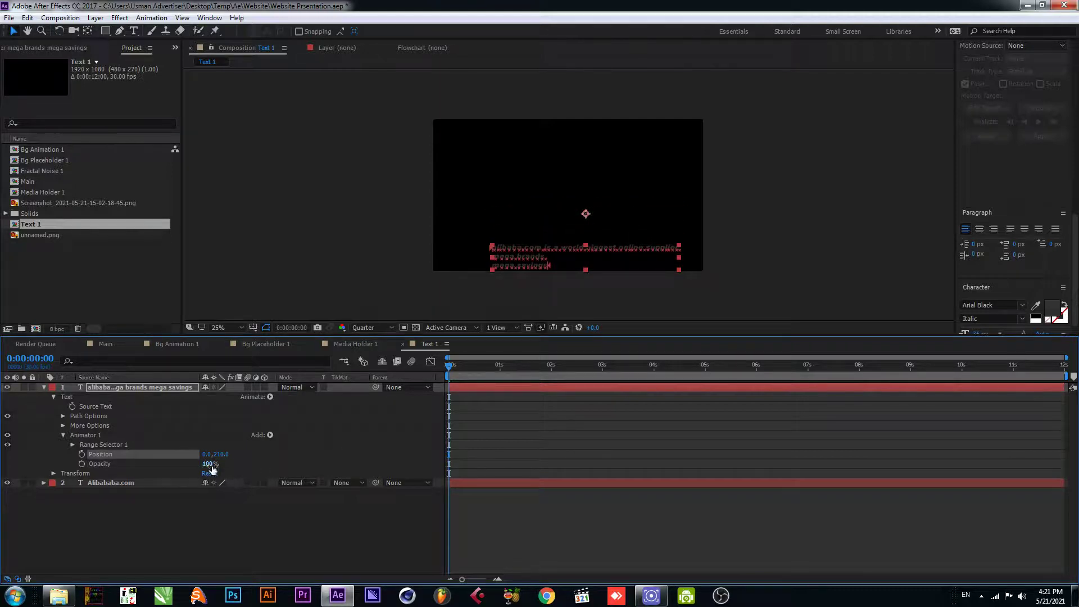
left_click_drag(207, 464, 65, 472)
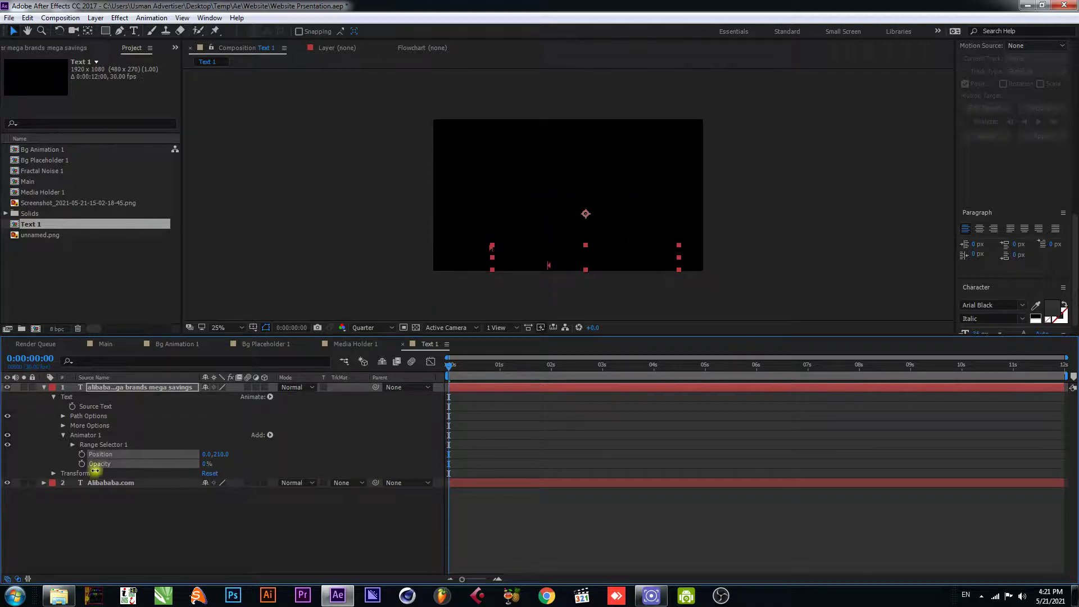
Step: Set the description's range selector Shape to Ramp Up and base it on Lines
left_click(72, 444)
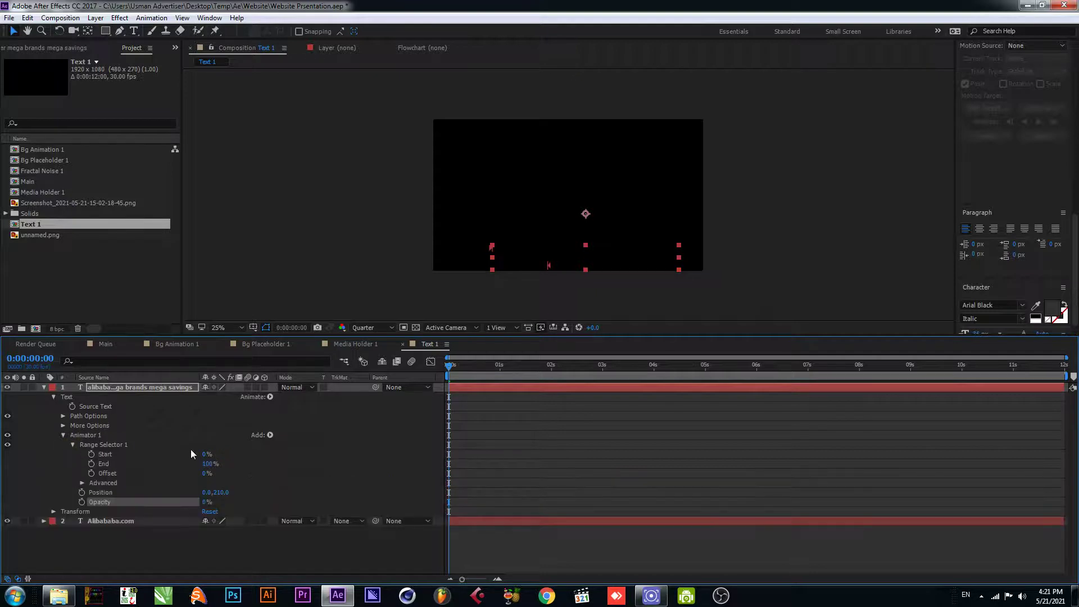
left_click(81, 483)
left_click(222, 532)
left_click(248, 470)
left_click(236, 502)
left_click(241, 551)
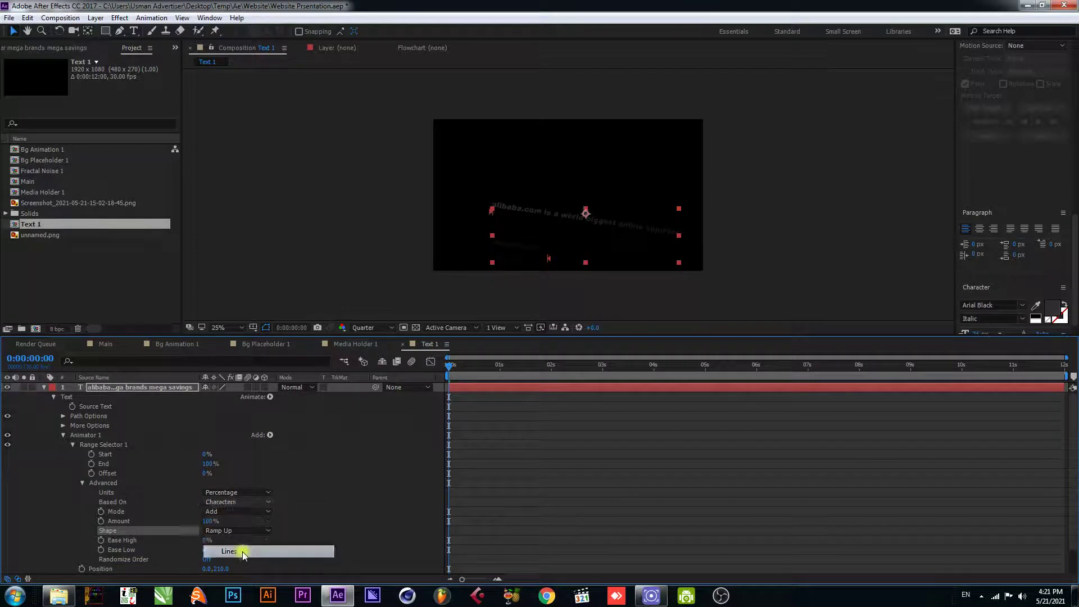
Step: Keyframe the description's range selector Offset from -100% at 0:00:00:00 to 100% at 0:00:02:02 and preview the animation
left_click(91, 474)
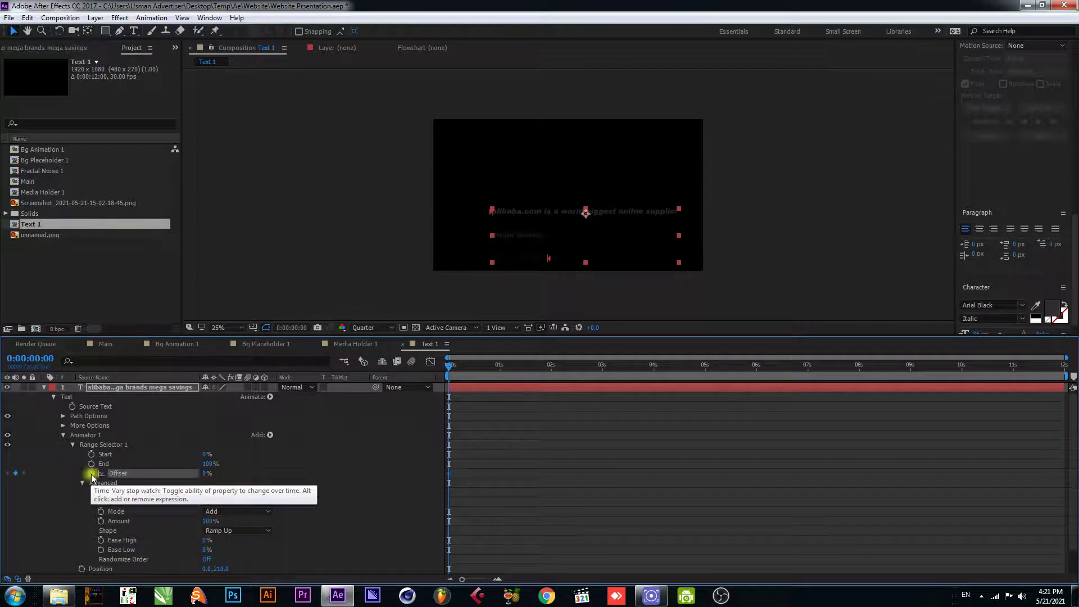
left_click_drag(207, 474, 2, 495)
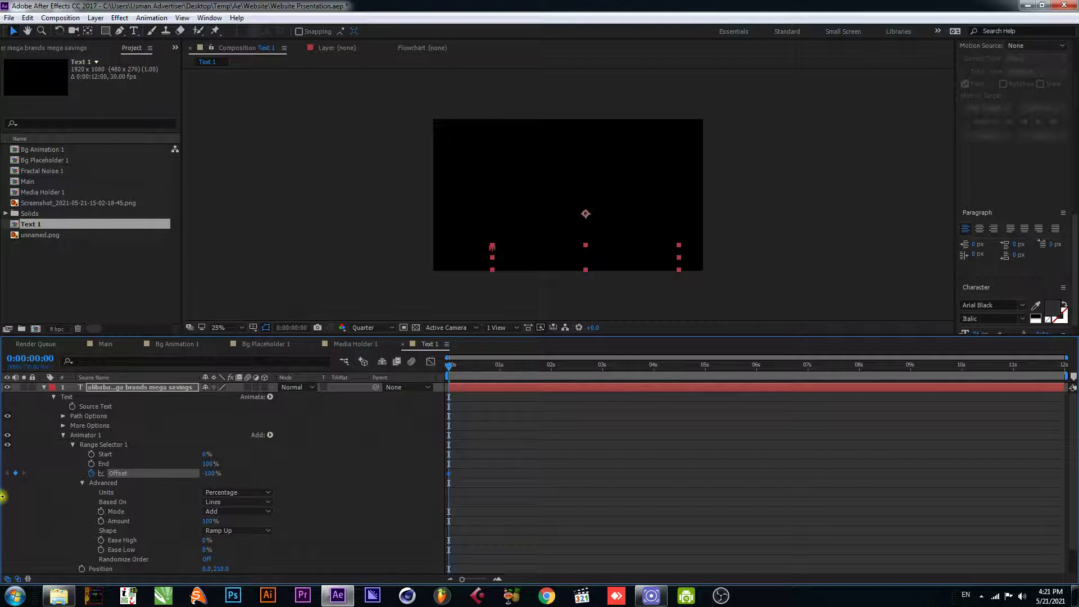
left_click_drag(470, 368, 555, 376)
left_click_drag(211, 473, 548, 473)
key("space")
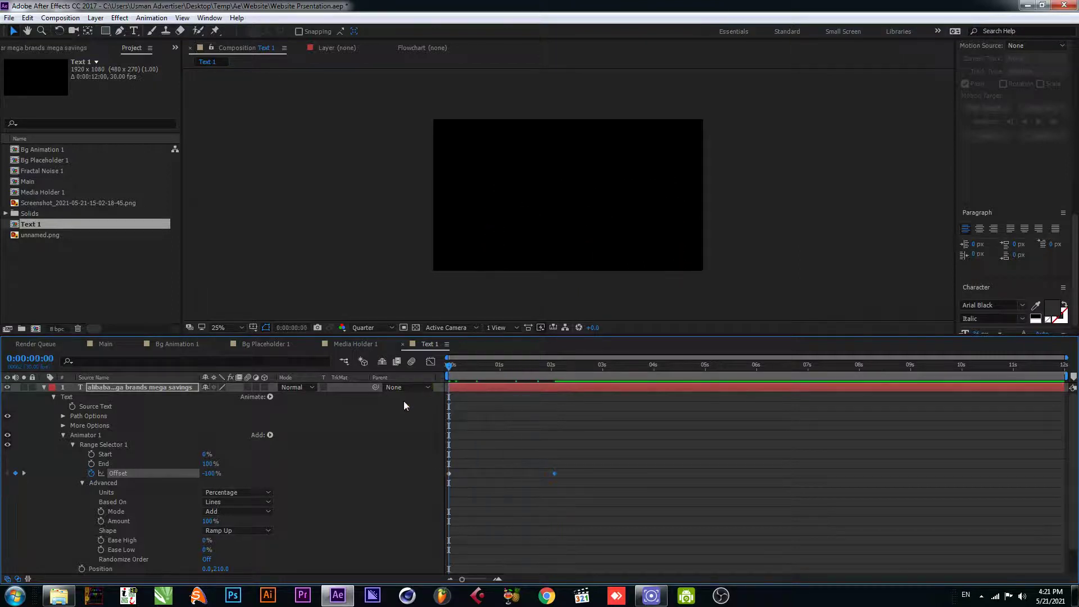
key("space")
key("space")
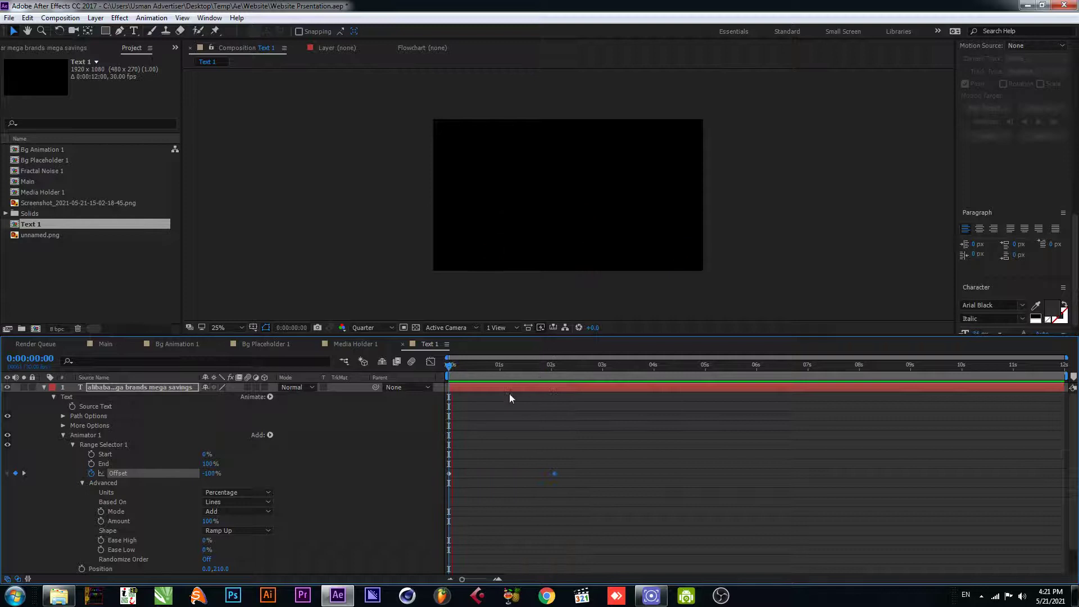
key("space")
Step: Apply Easy Ease to both Offset keyframes of the description
left_click_drag(625, 444, 388, 517)
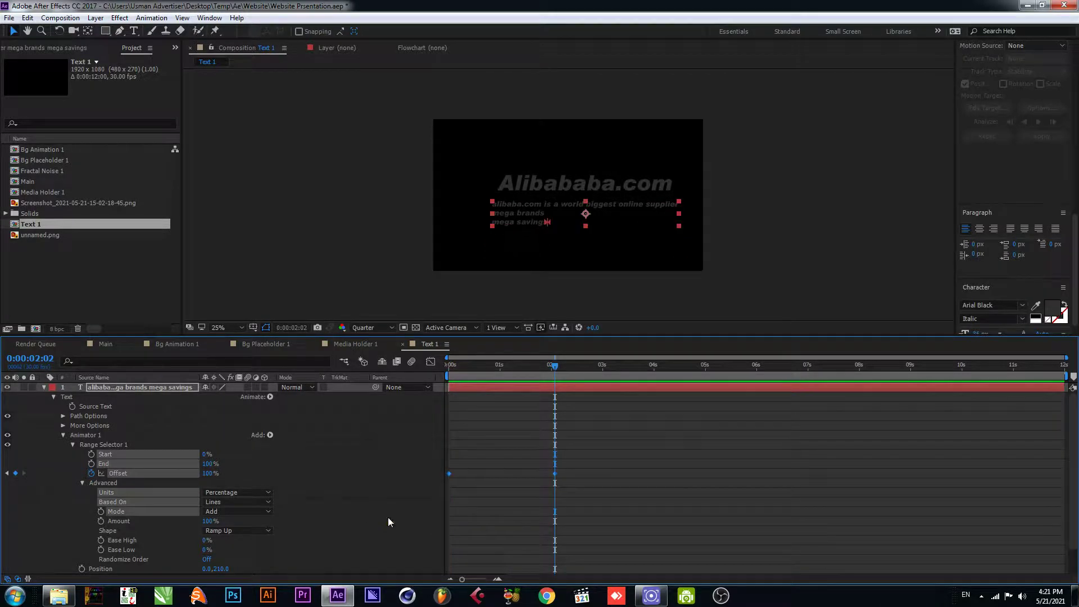
right_click(556, 474)
mouse_move(609, 465)
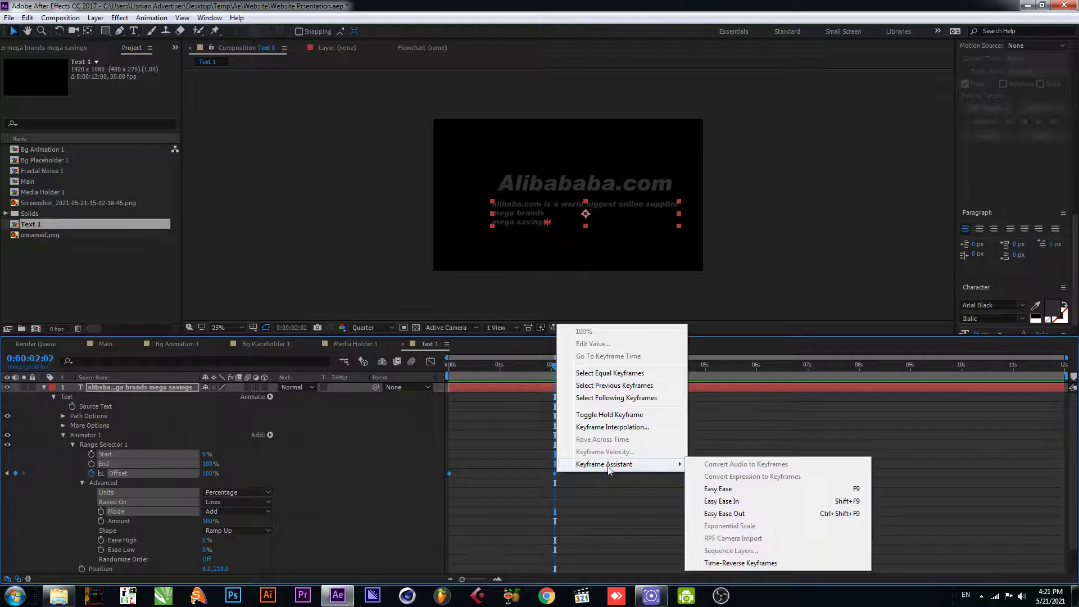
left_click(748, 491)
Step: Reshape the description's Offset speed graph into a steep central peak with long eases at both ends, preview it, and collapse the layer
left_click(431, 362)
left_click_drag(572, 531, 438, 556)
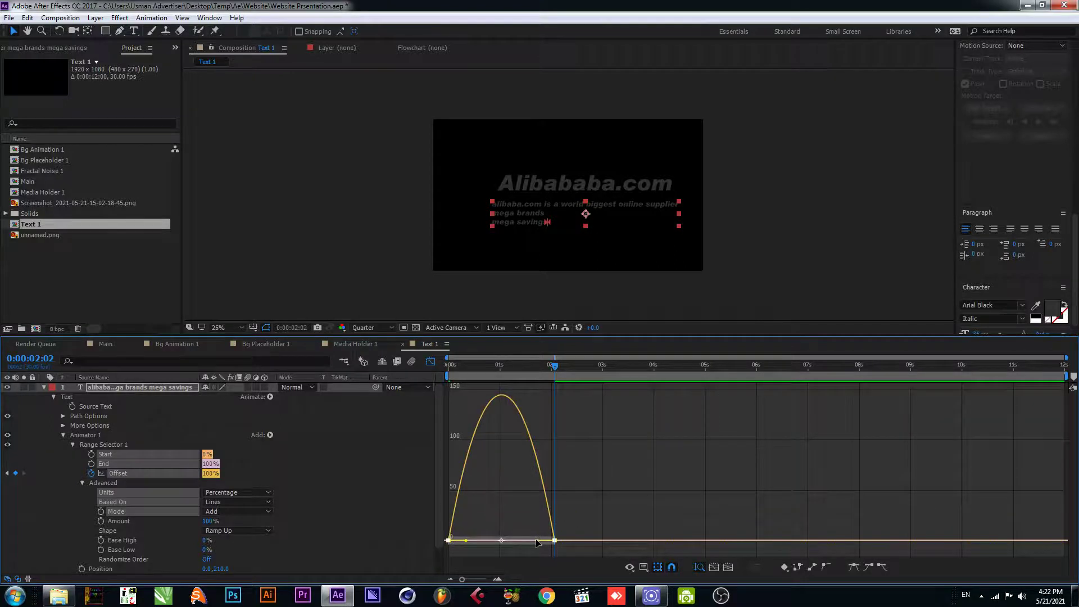
left_click_drag(537, 543, 495, 535)
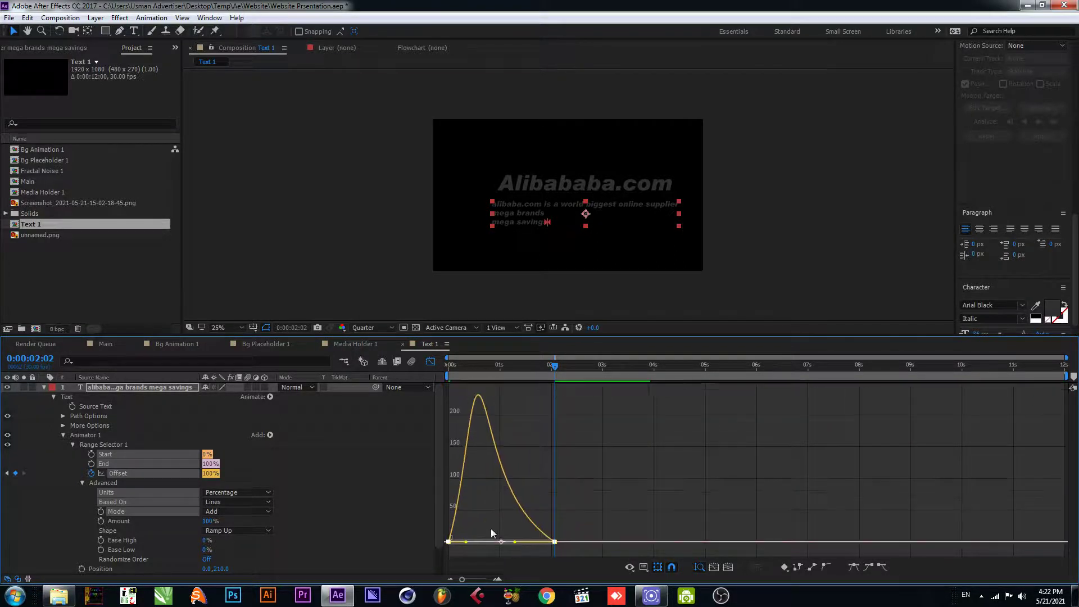
left_click_drag(440, 554, 495, 545)
key("space")
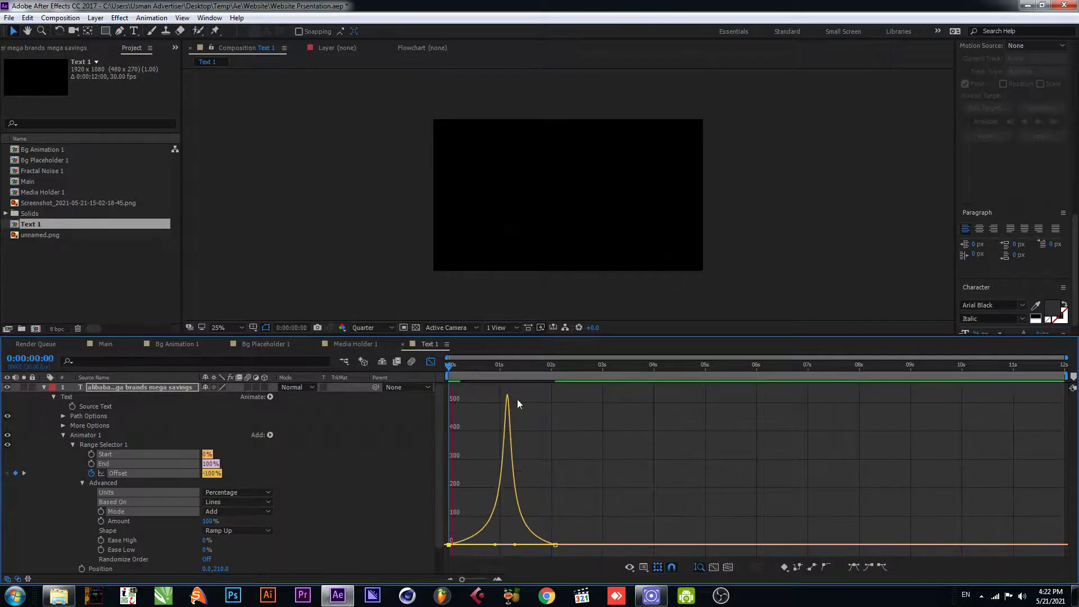
key("space")
left_click(43, 387)
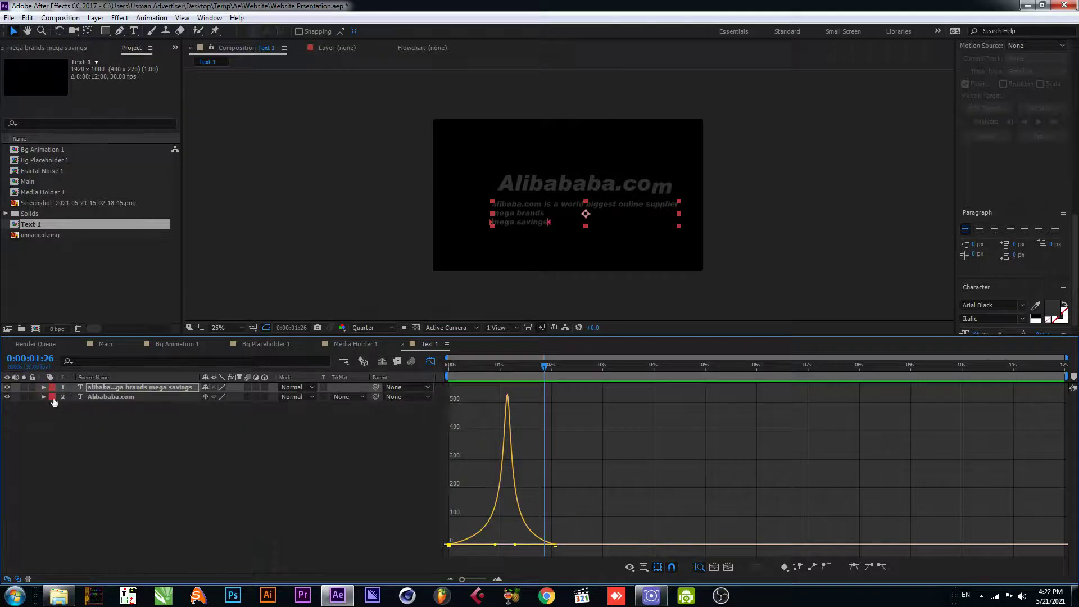
left_click(44, 397)
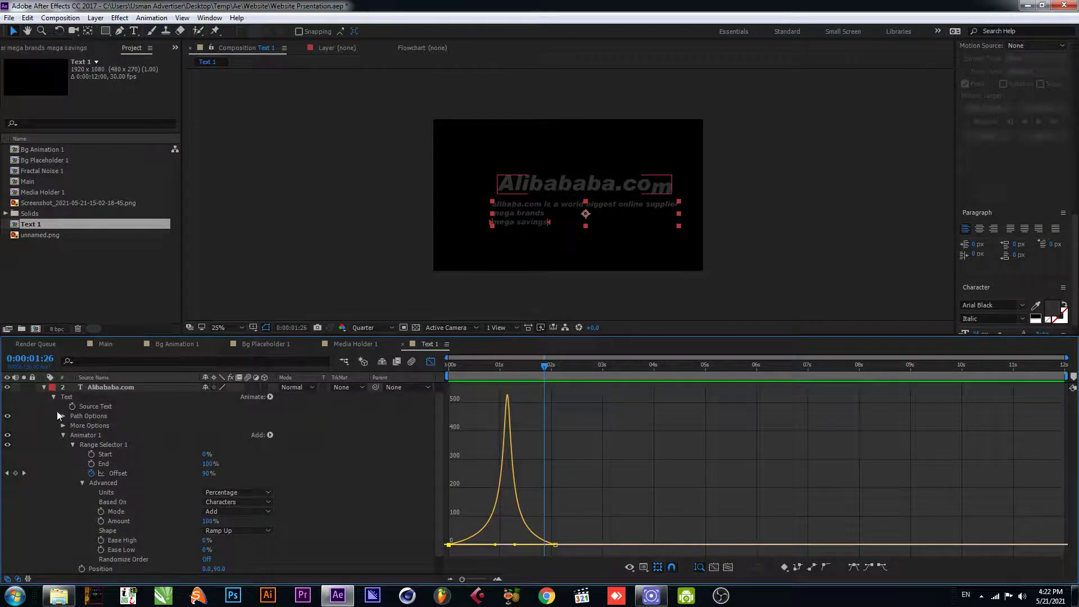
left_click(72, 444)
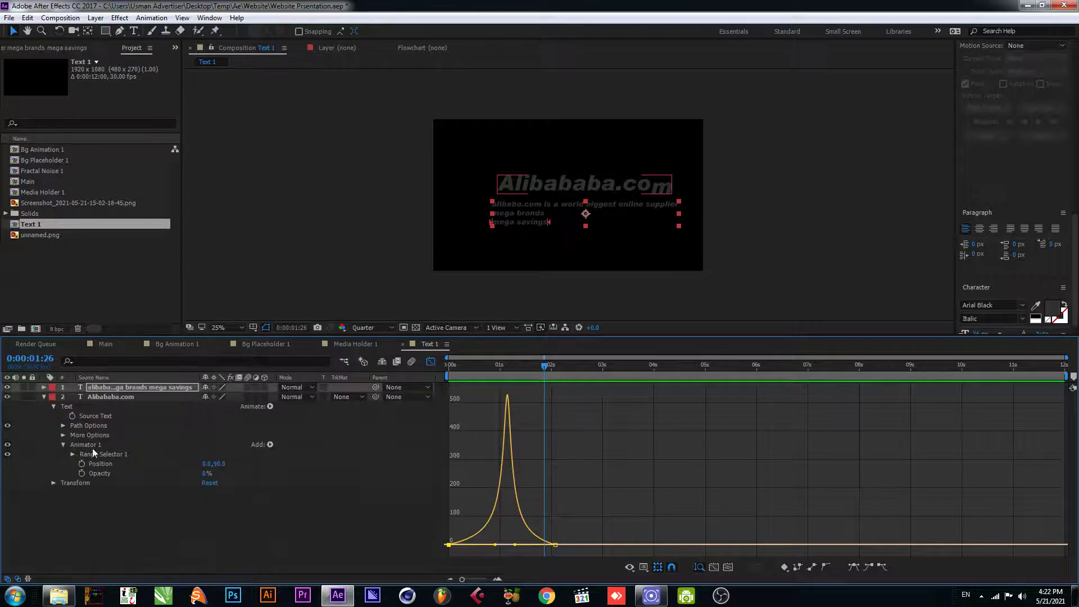
left_click(113, 396)
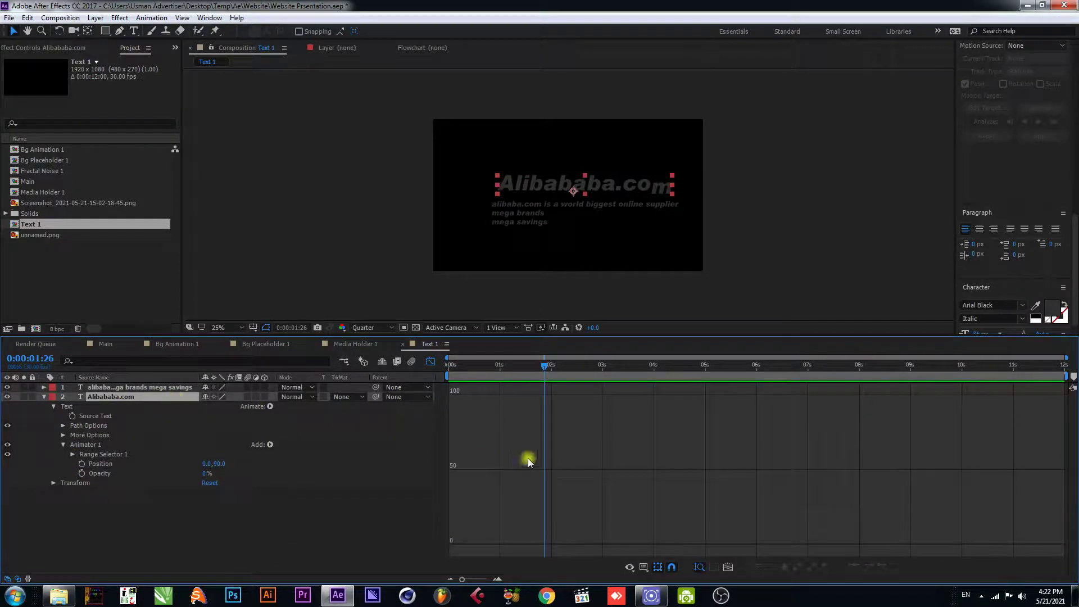
left_click(63, 444)
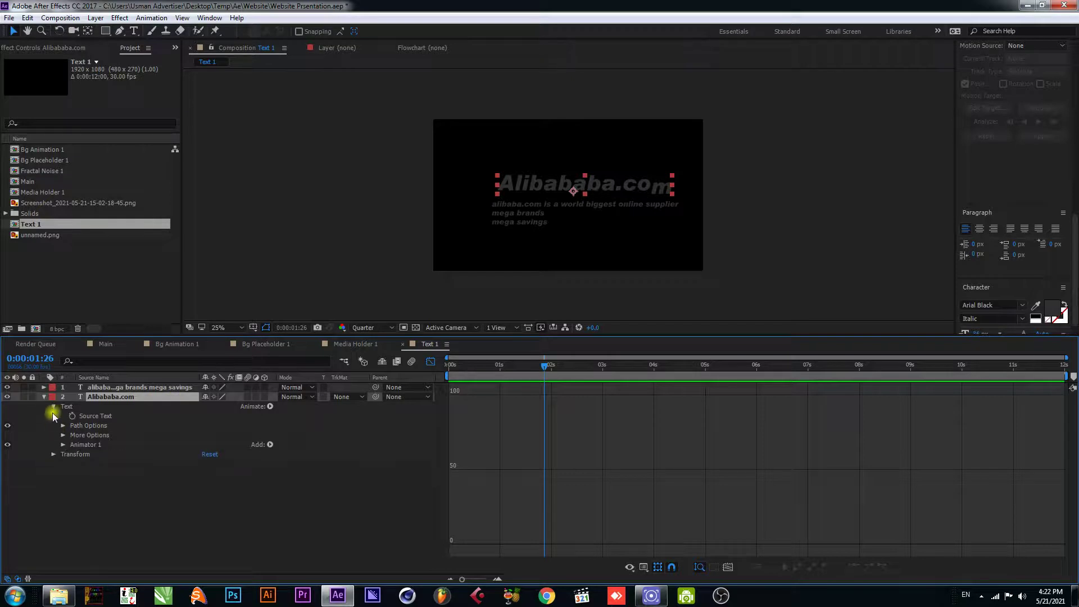
left_click(45, 397)
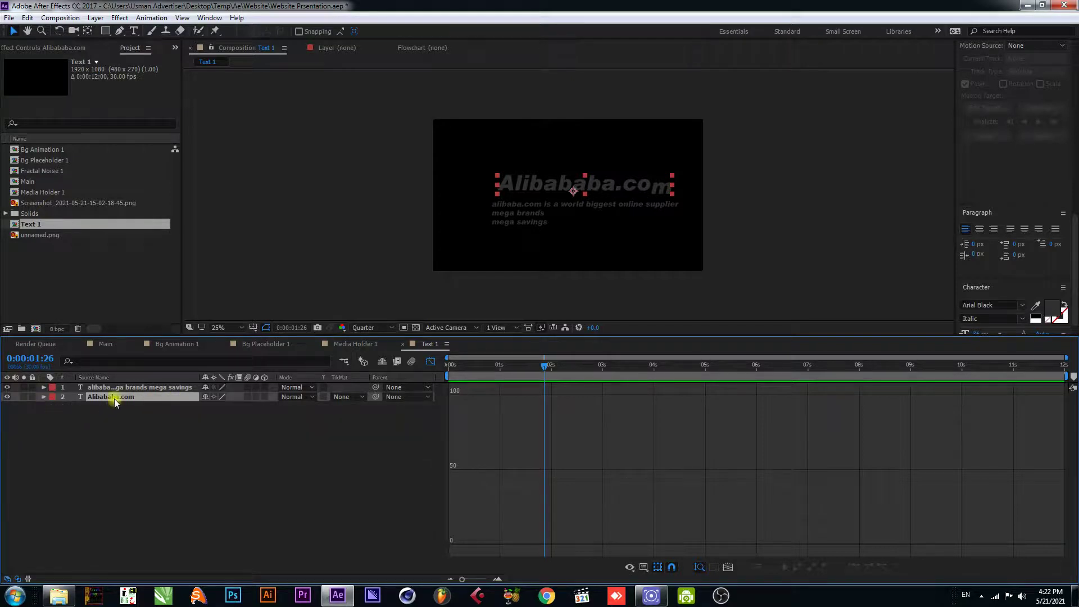
Step: Close the graph view and apply Easy Ease to both range selector Offset keyframes of the Alibababa.com title
left_click(431, 362)
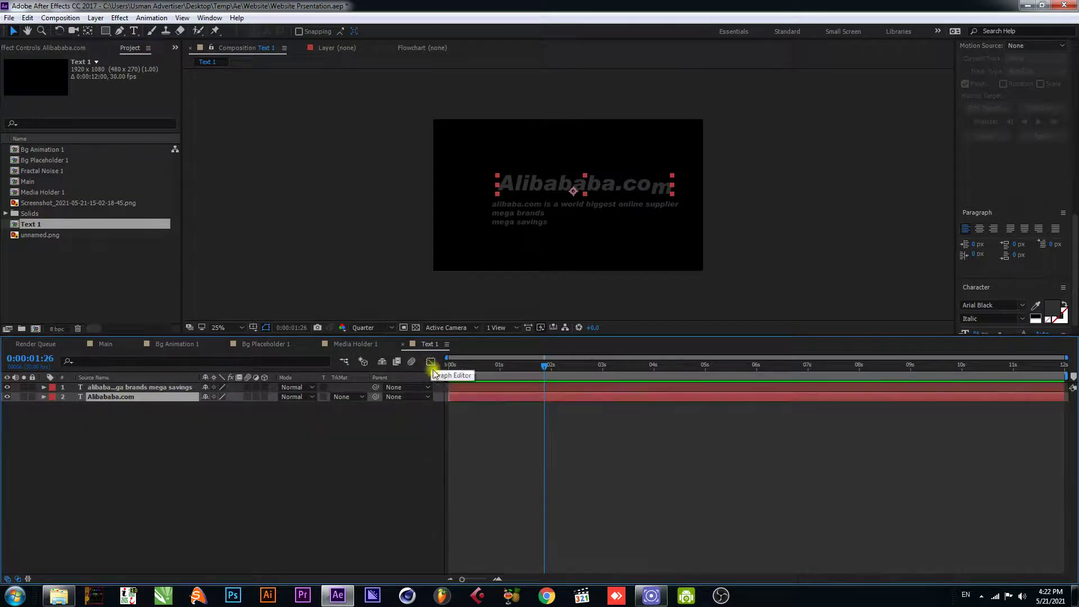
left_click(44, 397)
left_click_drag(596, 459, 530, 451)
right_click(550, 444)
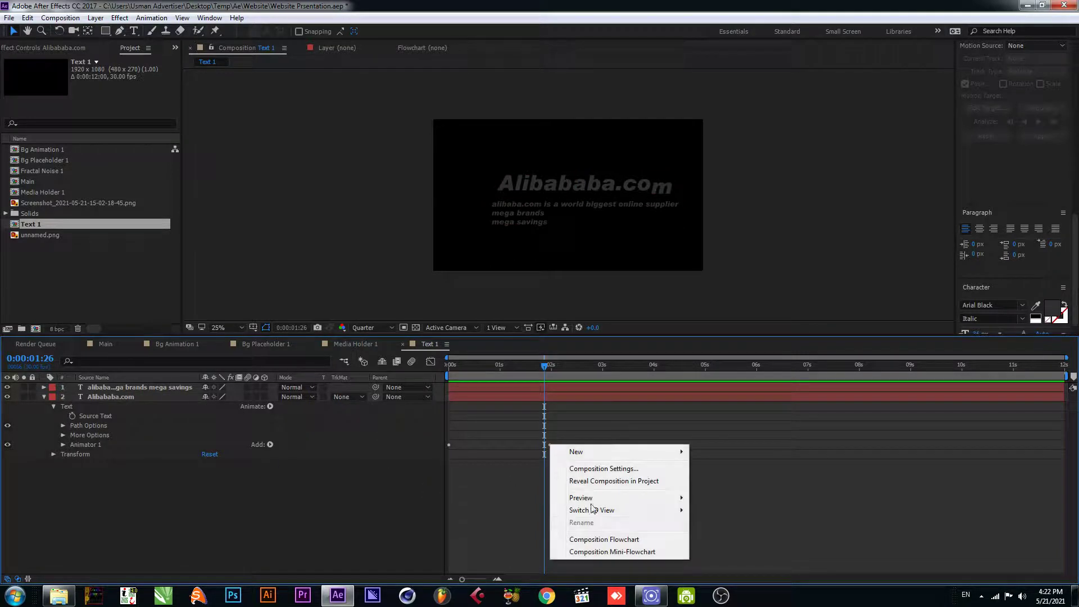
left_click(62, 444)
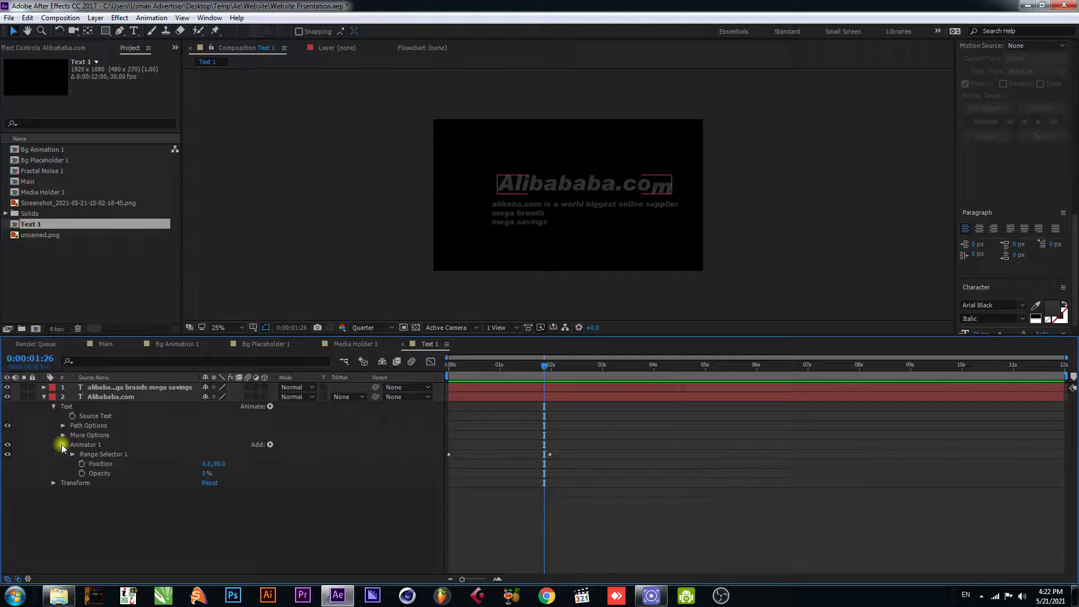
left_click(73, 453)
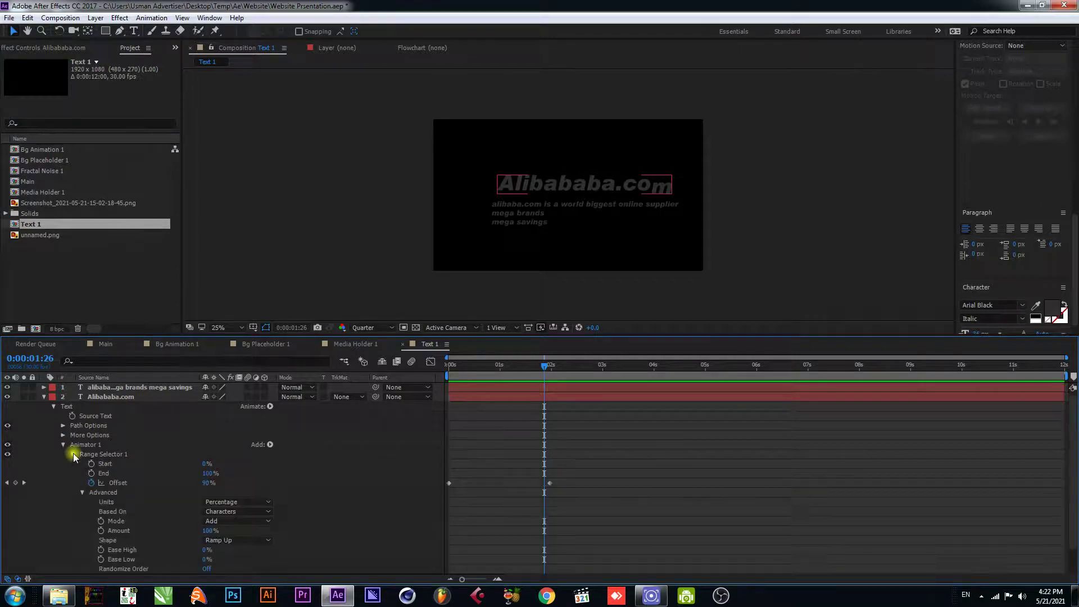
left_click_drag(602, 469, 564, 493)
right_click(550, 484)
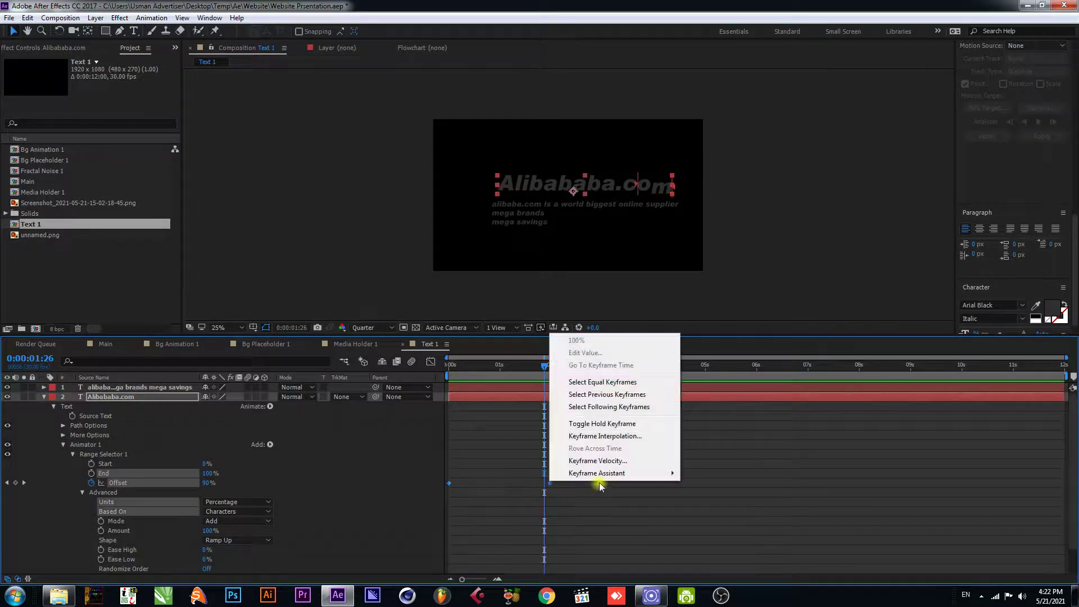
mouse_move(603, 474)
left_click(748, 498)
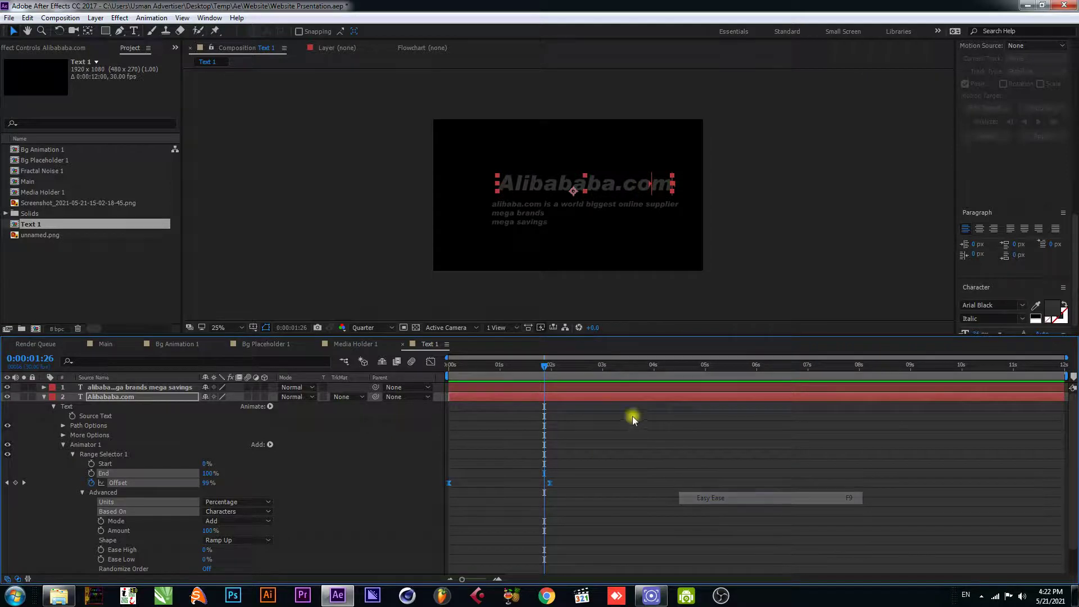
Step: Reshape the title's Offset speed graph into a steep central peak, collapse the layer, and close the graph view
left_click(431, 362)
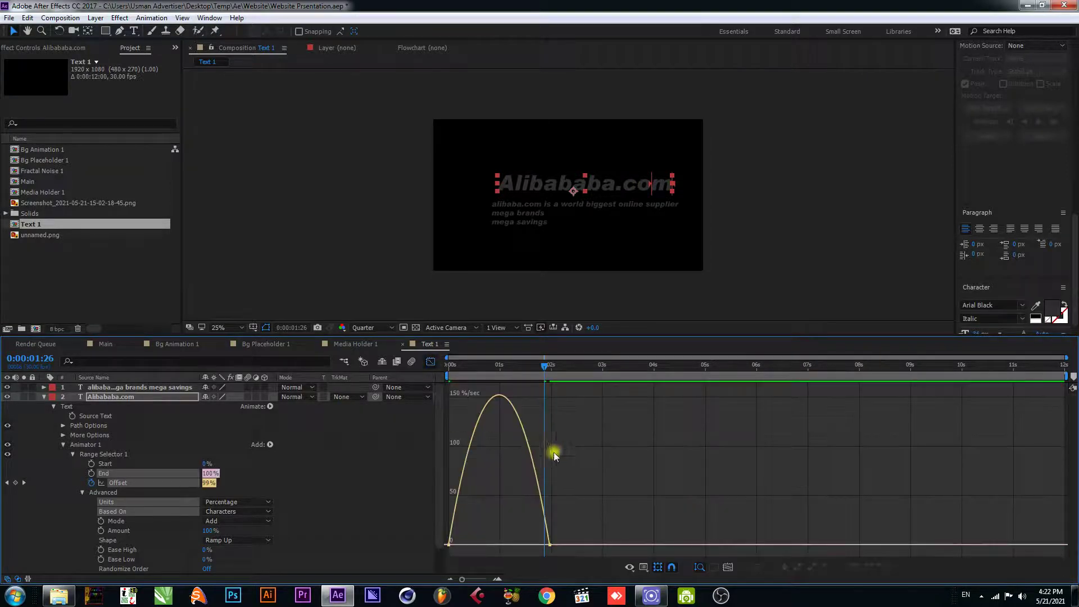
left_click_drag(450, 544, 511, 550)
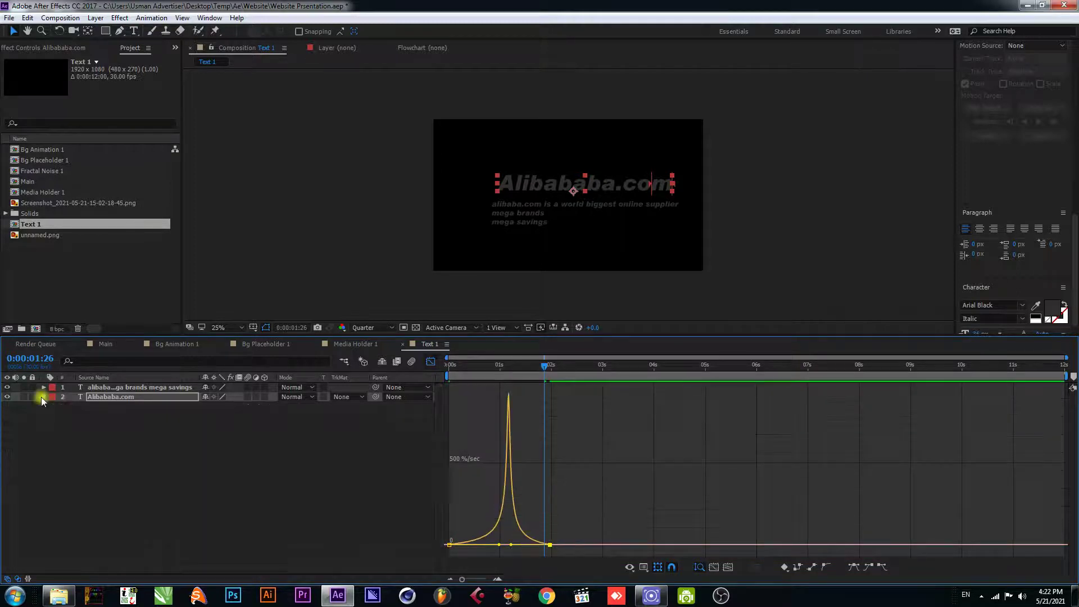
left_click(43, 397)
key("shift+F3")
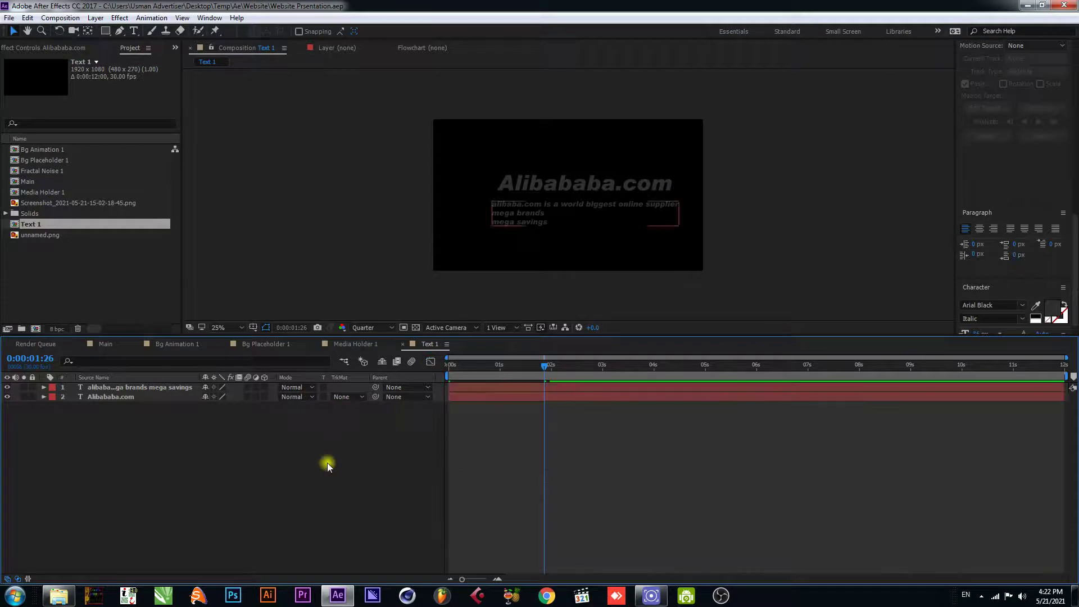
Step: Preview the text animation, shift the description layer to start about half a second after the title, and preview again
left_click_drag(479, 365, 423, 374)
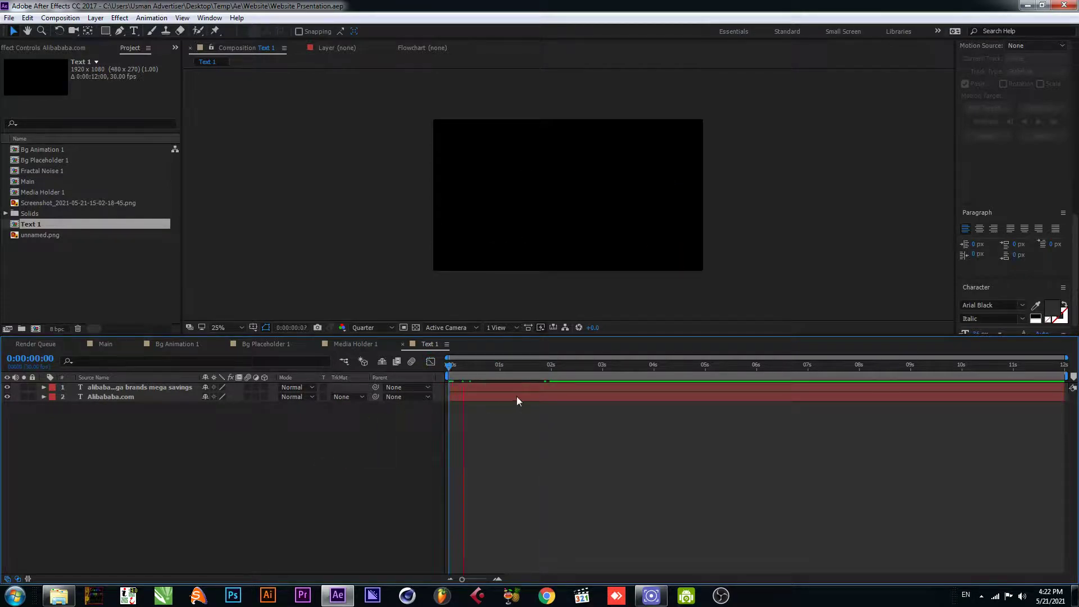
left_click_drag(513, 368, 494, 385)
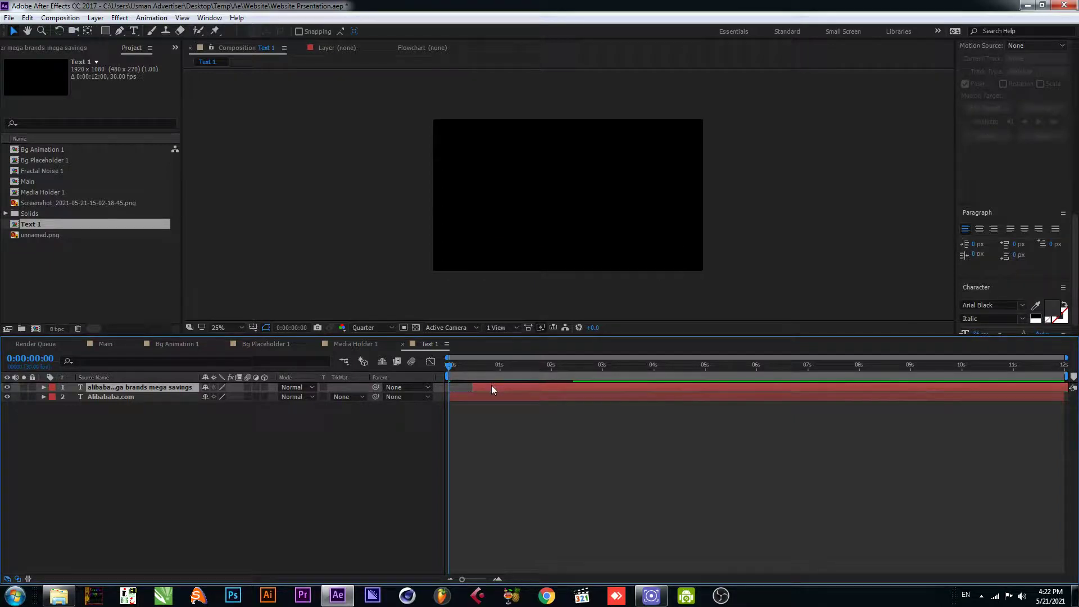
left_click_drag(512, 380, 512, 377)
left_click(491, 401)
left_click(498, 387)
key("space")
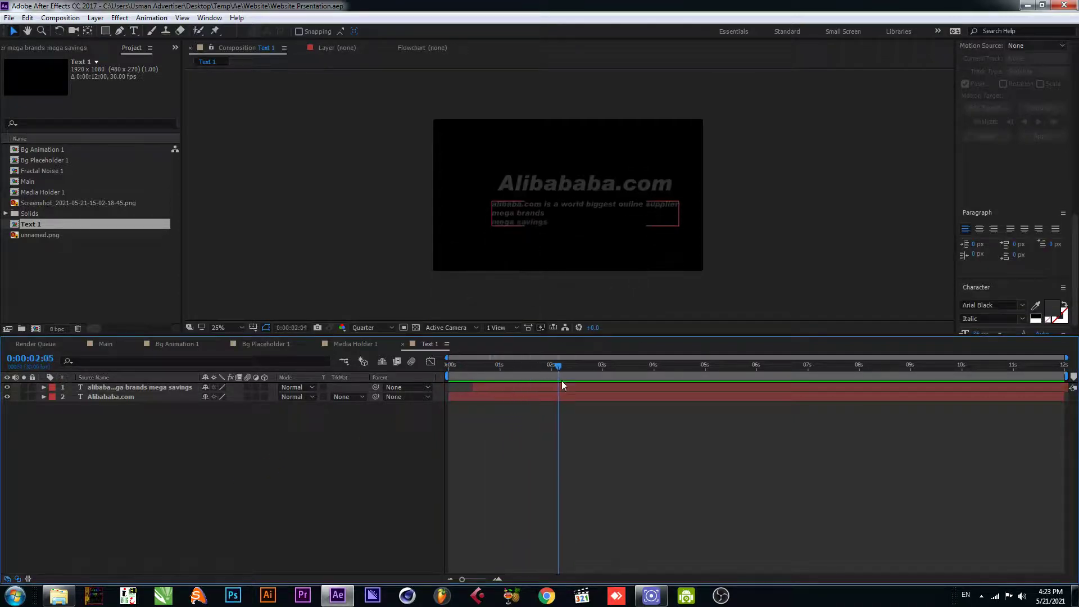
Step: Add the Text 1 composition as the top layer of Main, scale it down, and place its text beside the screenshot
left_click(266, 453)
left_click(107, 345)
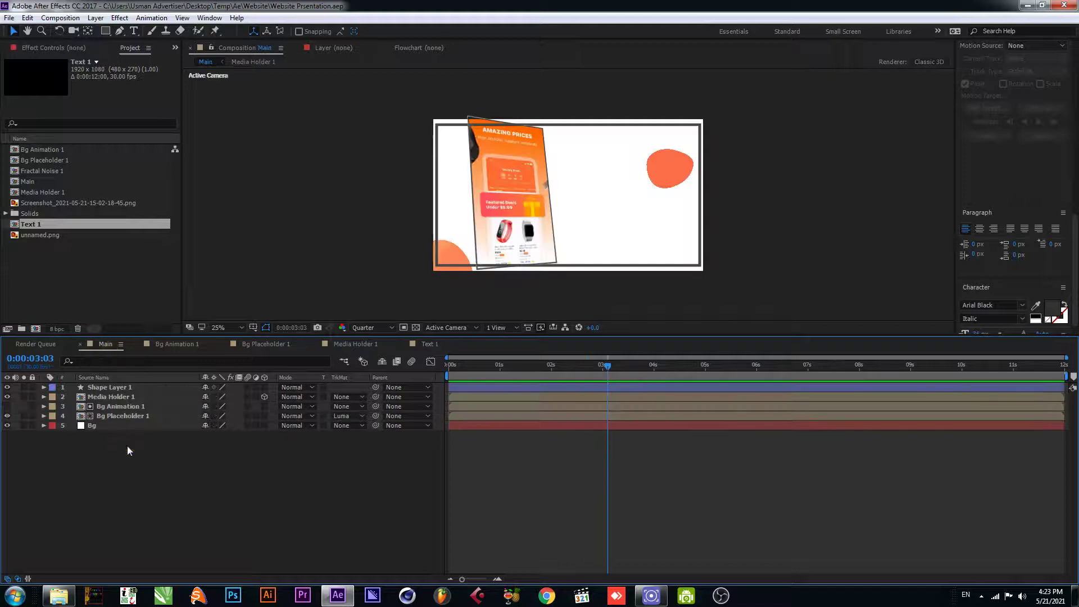
left_click_drag(37, 224, 99, 387)
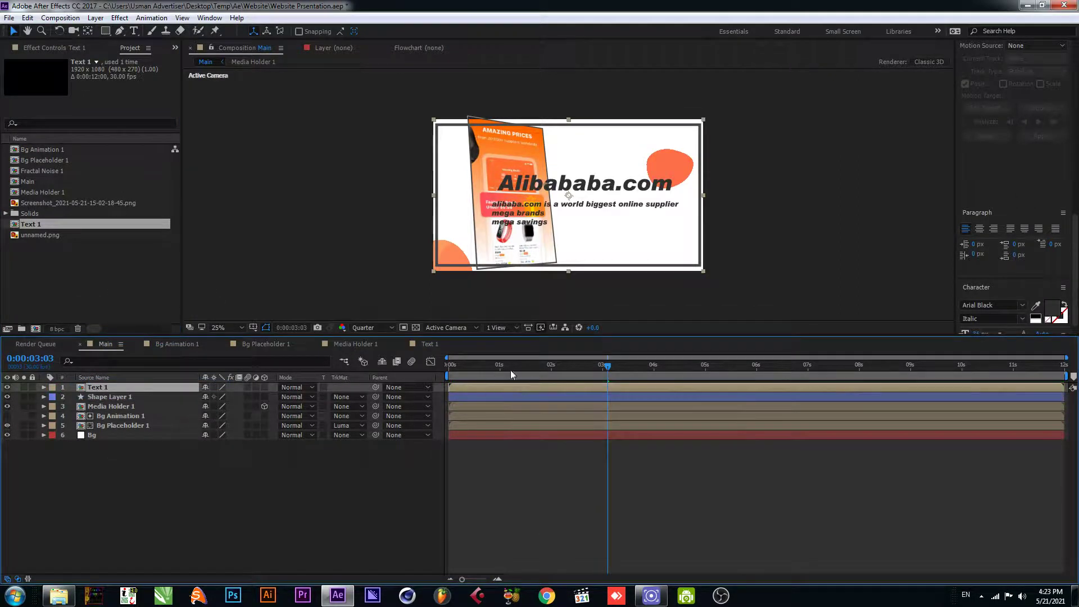
left_click_drag(608, 184, 637, 192)
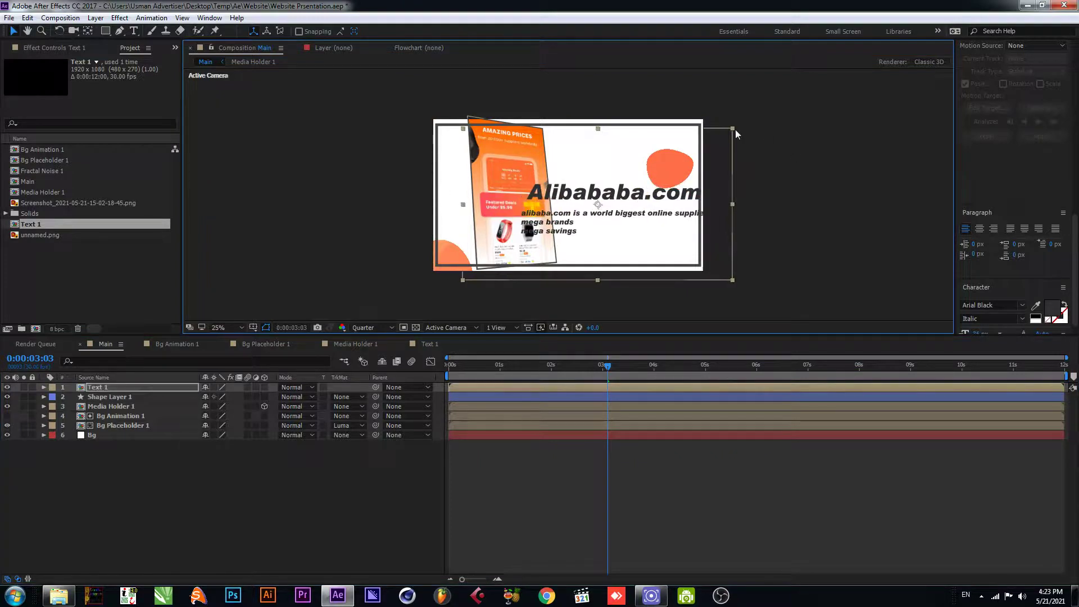
left_click_drag(733, 133, 675, 157)
left_click_drag(596, 205, 648, 224)
Step: Preview the Main composition from the start and save the project
left_click(447, 370)
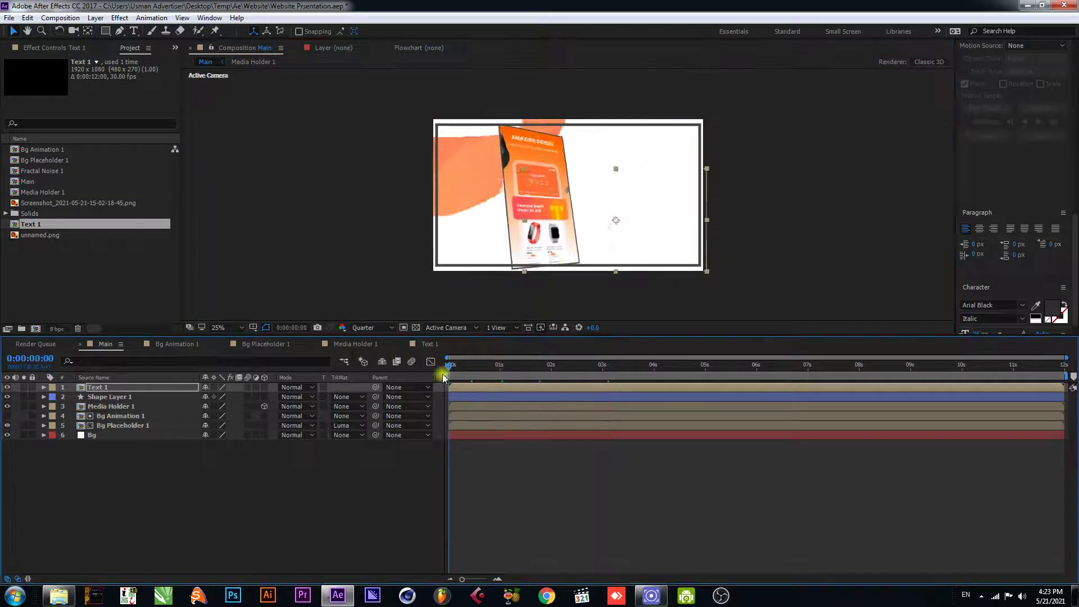
key("space")
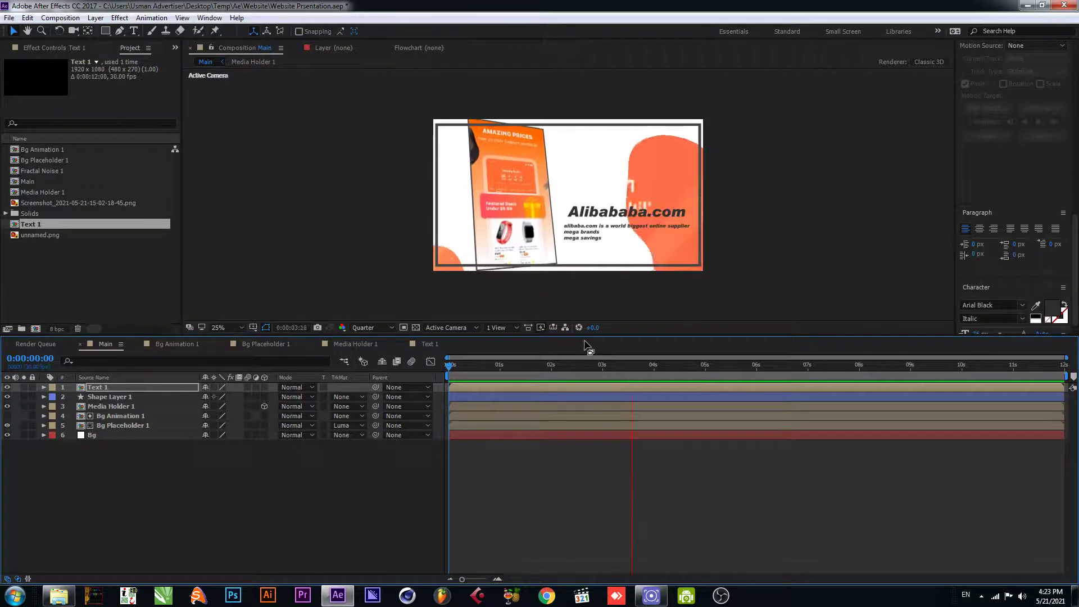
key("space")
key("ctrl+s")
left_click(156, 477)
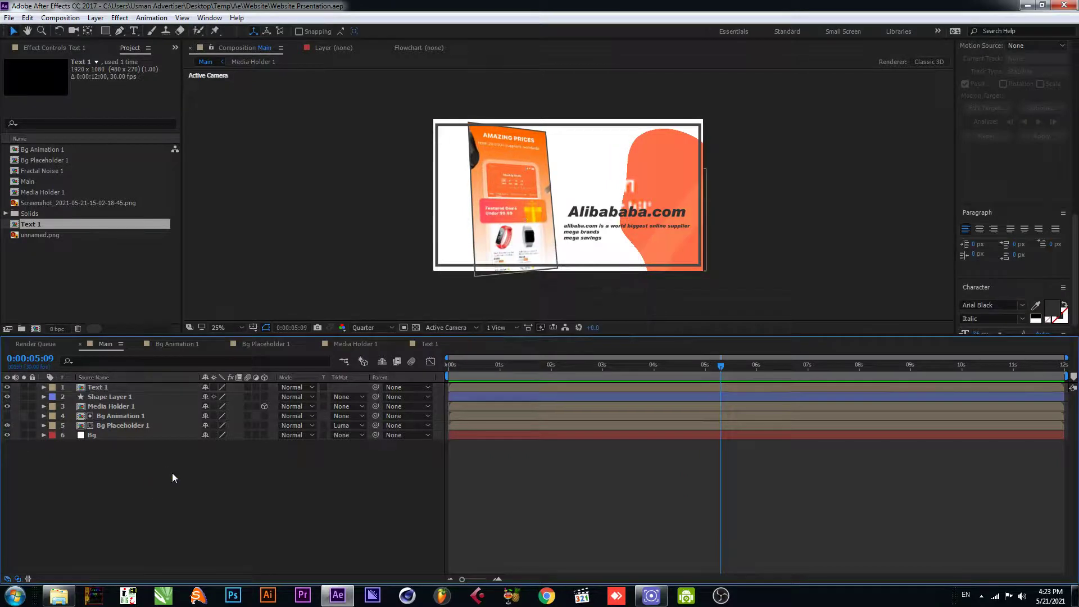
Step: Pre-compose all layers of Main into a composition named Pre-comp scene 1, moving all attributes into it
left_click_drag(174, 477, 120, 392)
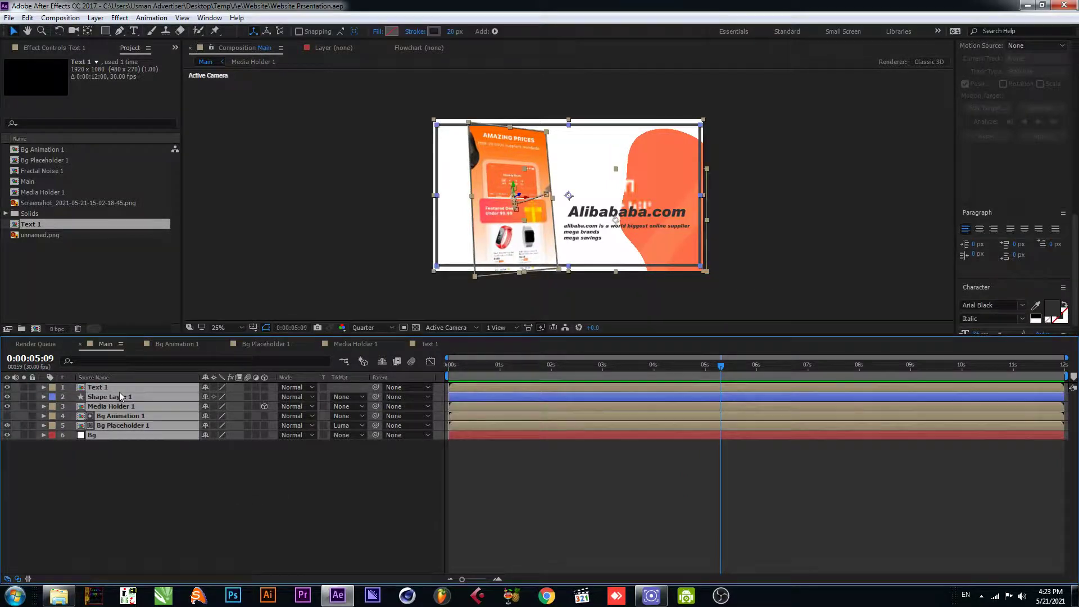
right_click(120, 392)
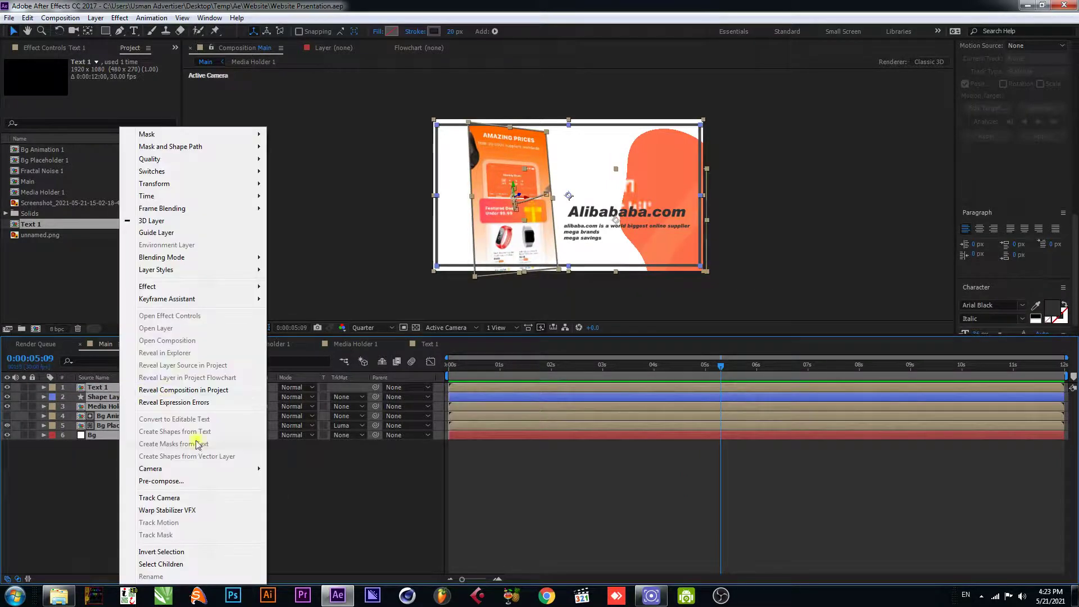
left_click(178, 486)
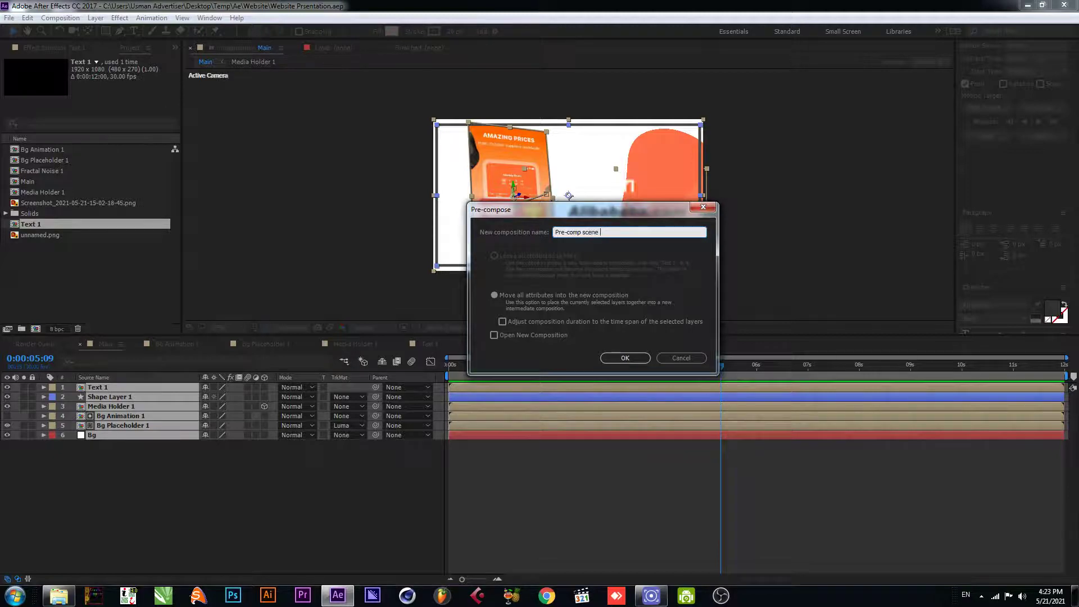
key("Return")
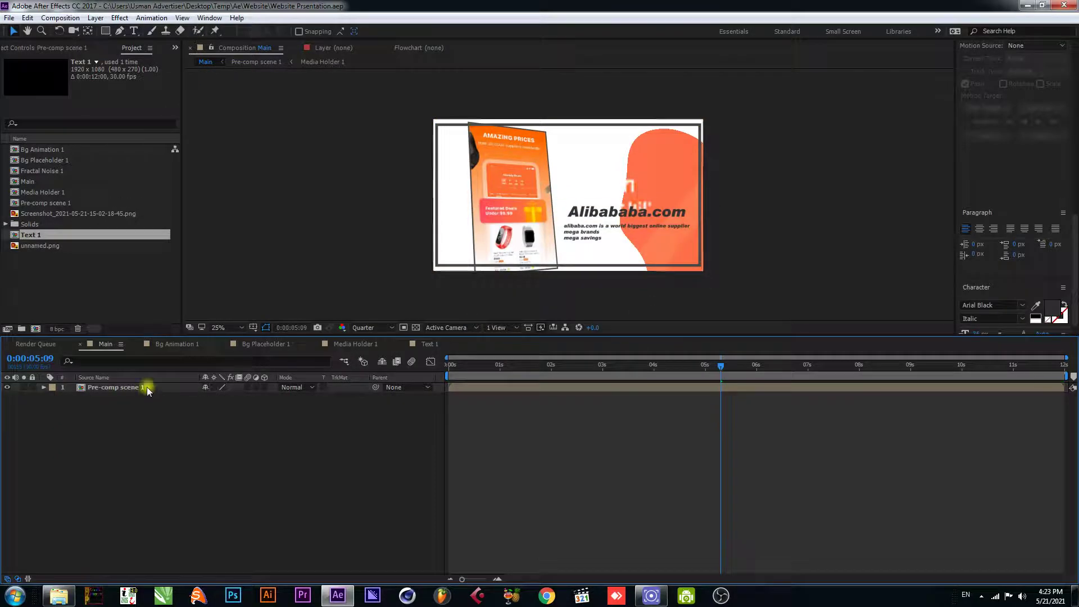
right_click(222, 430)
mouse_move(217, 460)
left_click(335, 496)
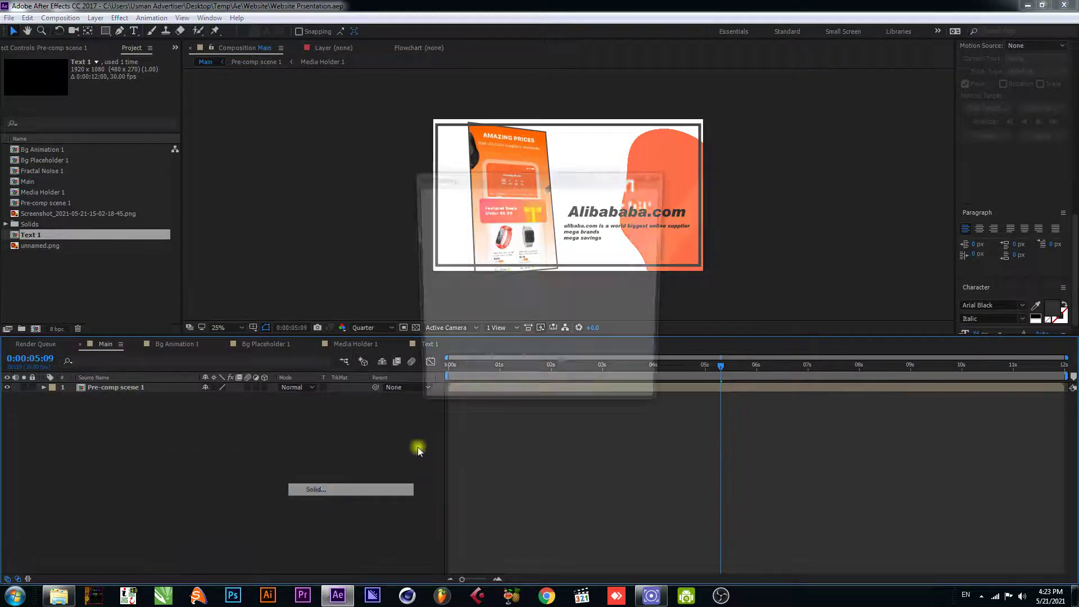
left_click(574, 397)
left_click(212, 475)
left_click_drag(549, 377, 410, 366)
key("ctrl+z")
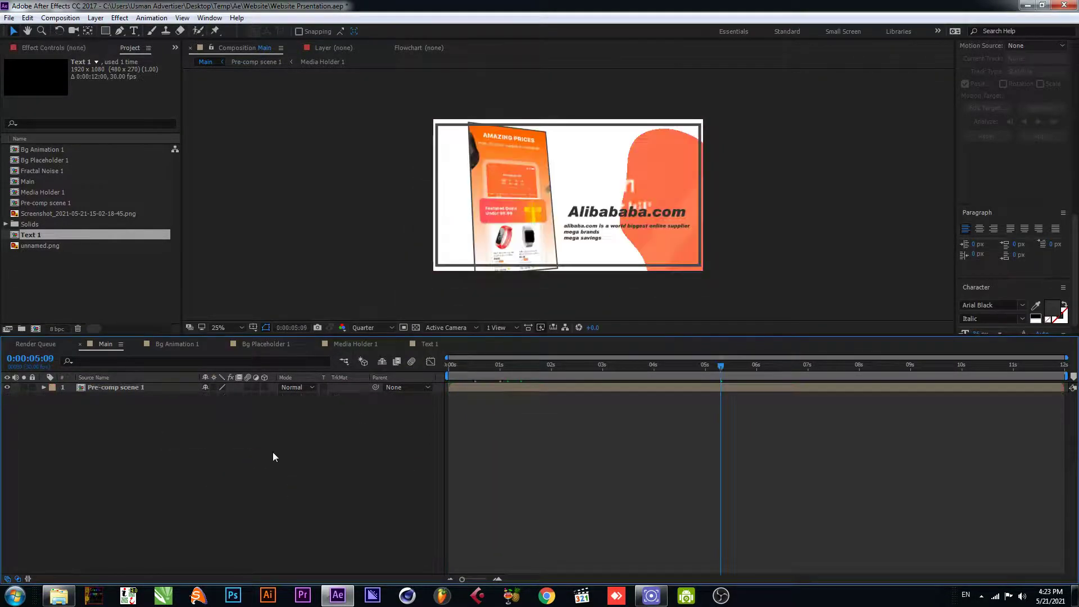
Step: Save the project and draw a closed four-sided Pen tool shape around the whole frame, with its left edge slanted outward at the top
key("ctrl+s")
left_click(120, 31)
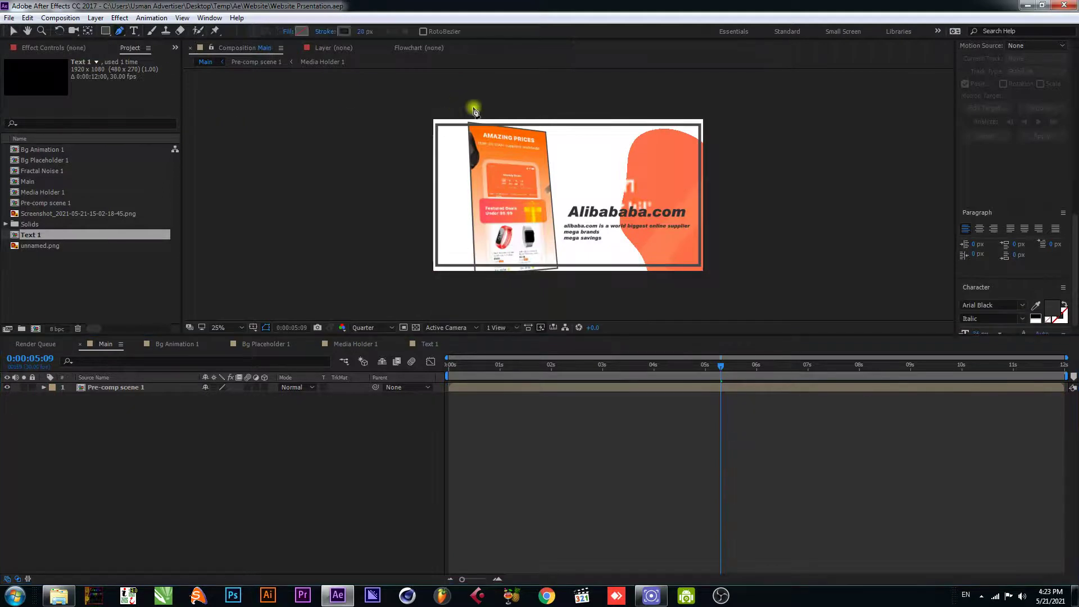
left_click(418, 105)
left_click(721, 107)
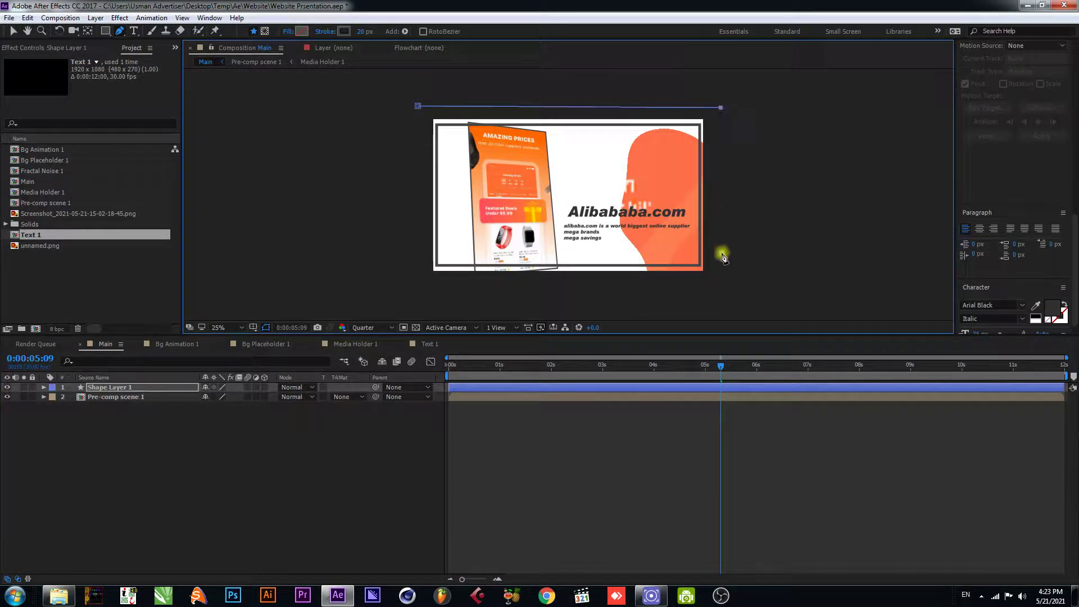
left_click(721, 283)
left_click(424, 283)
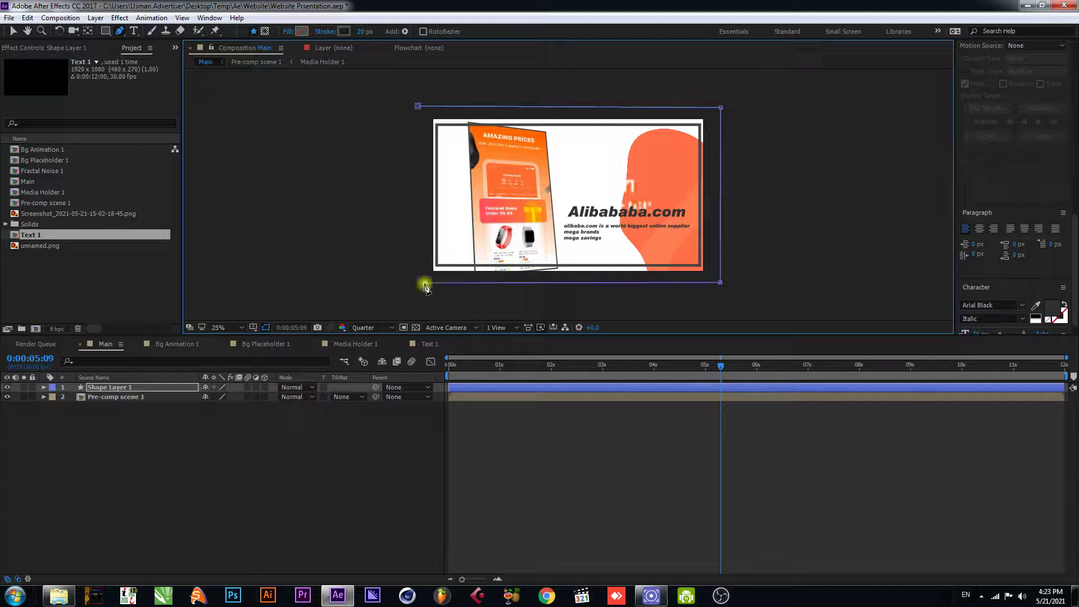
left_click(418, 106)
left_click_drag(418, 106, 376, 110)
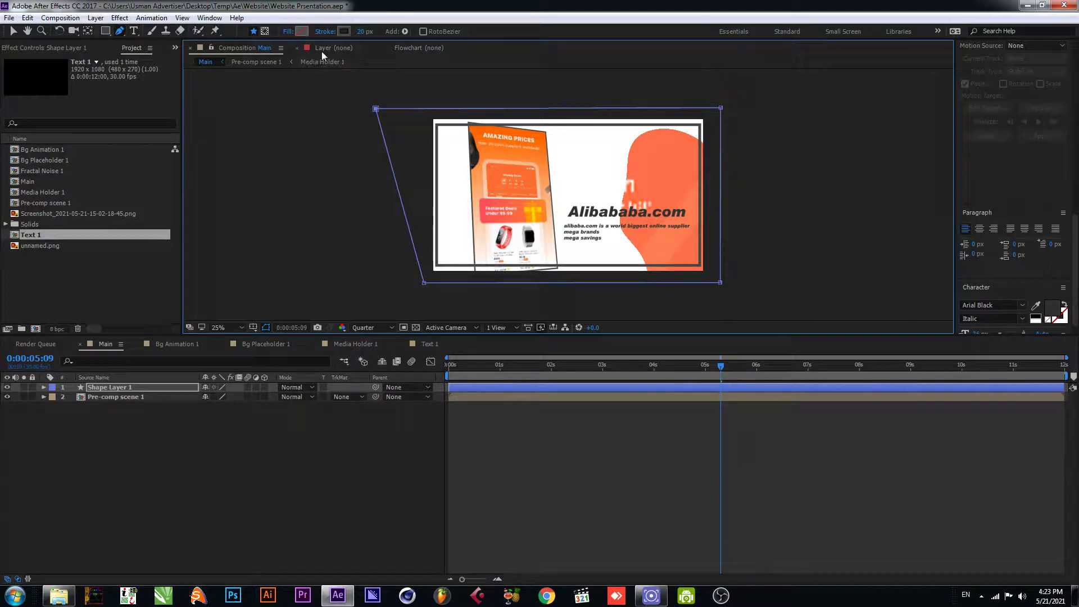
Step: Give the new shape a solid white fill and set its stroke width to 0 px
left_click(301, 34)
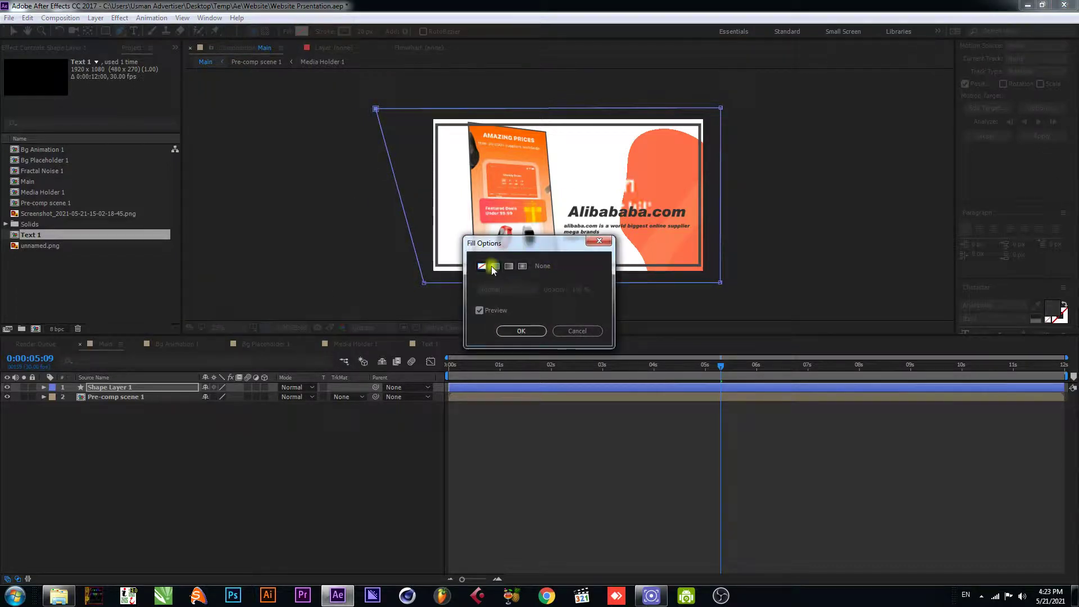
left_click(496, 266)
left_click(519, 331)
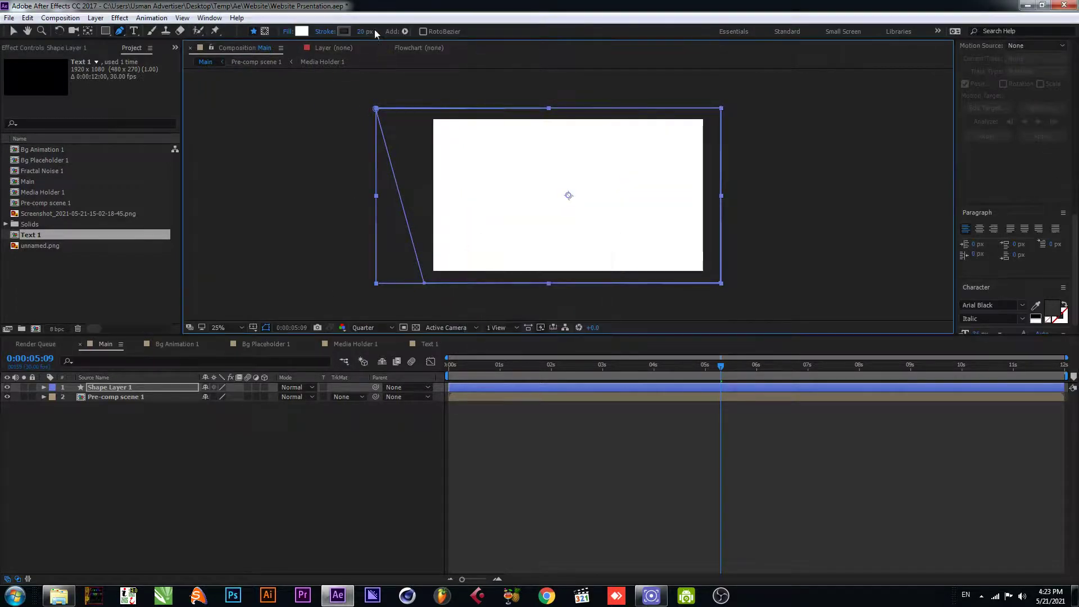
left_click_drag(366, 32, 219, 48)
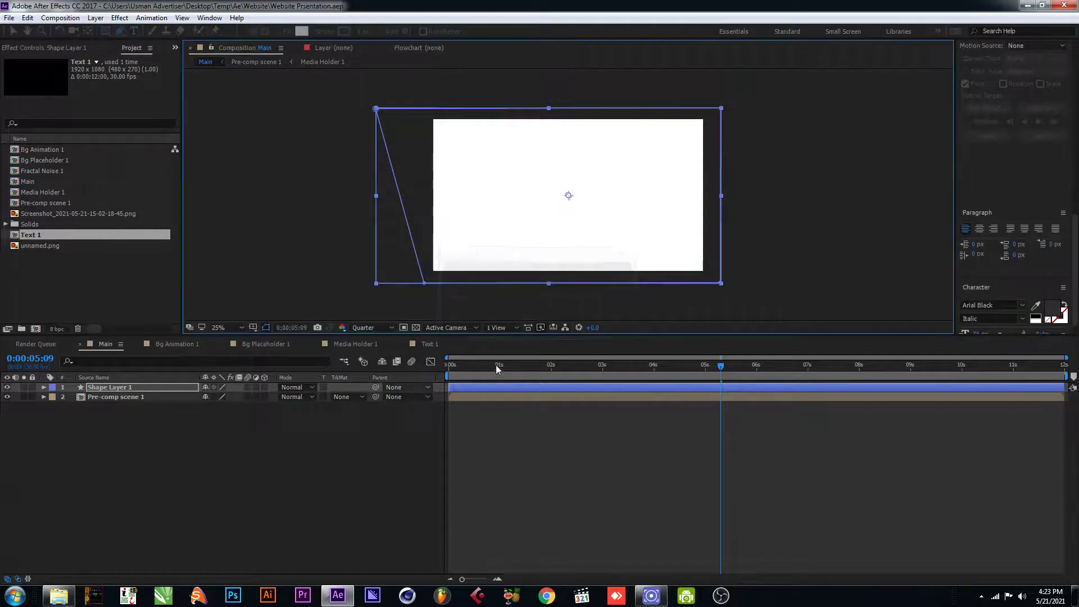
Step: Keyframe Shape Layer 1's Position at 0:00:00:00 with the shape moved just outside the frame's right edge, at about 3320, 540
left_click_drag(496, 365, 373, 371)
left_click(134, 390)
left_click(44, 388)
left_click(43, 387)
key("p")
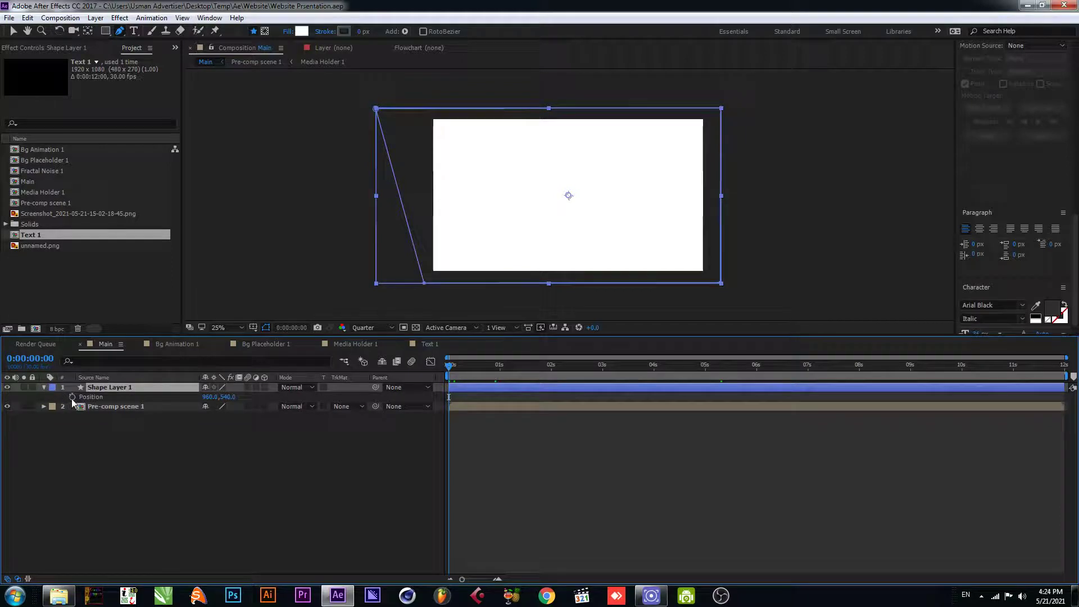
left_click(72, 397)
left_click(181, 394)
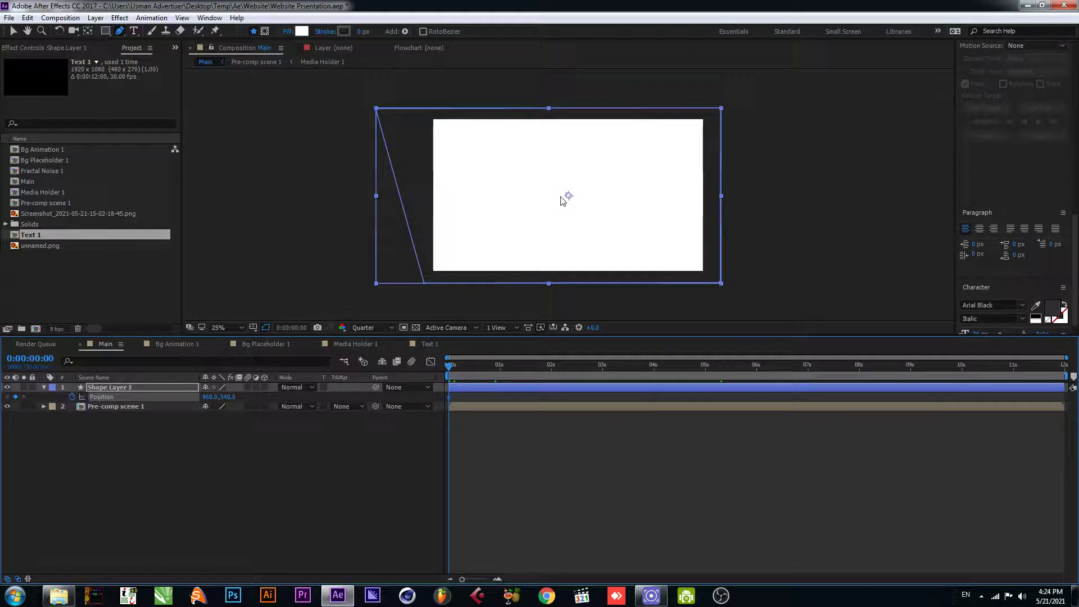
key("v")
left_click_drag(510, 183, 840, 169)
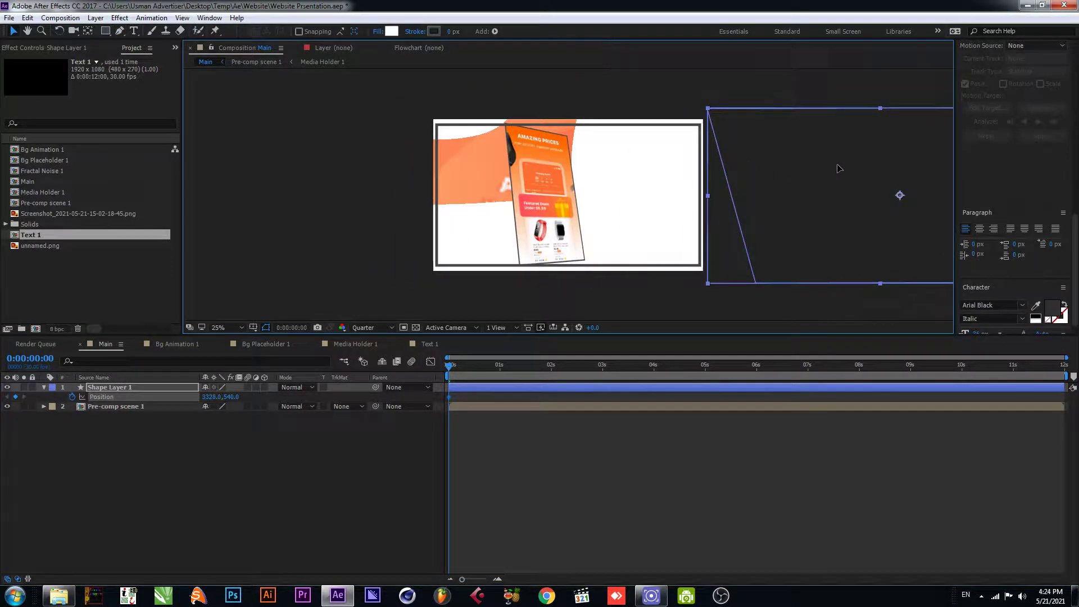
Step: At 0:00:02:01, move the shape back over the frame to about 964, 540 and save the project
left_click_drag(508, 368, 553, 367)
left_click(840, 195)
left_click_drag(831, 176, 506, 188)
key("ctrl+s")
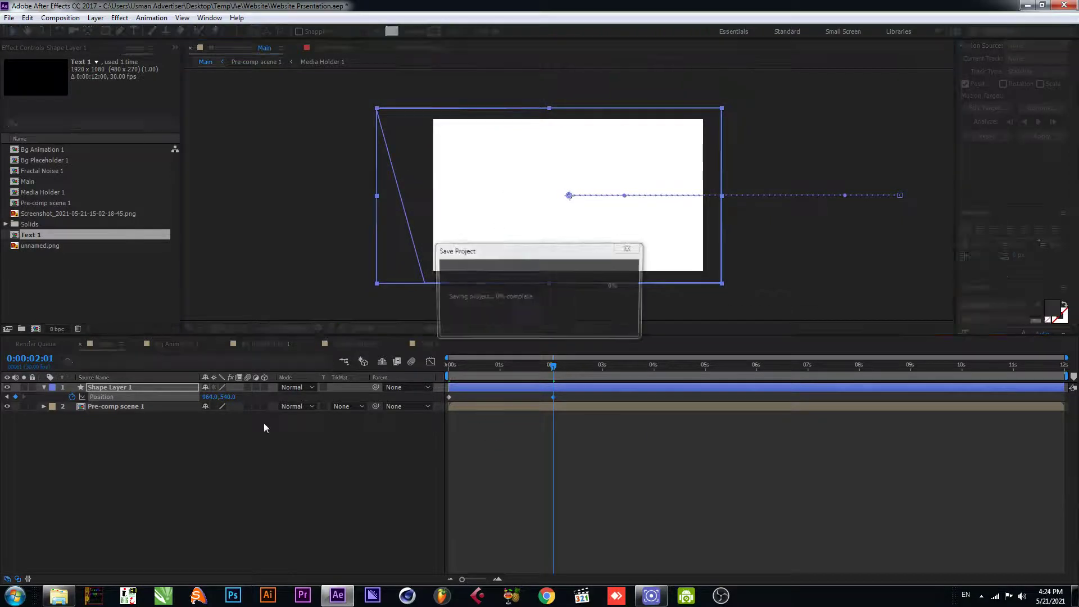
Step: Add a holding Position keyframe at 0:00:07:29 and move the shape back outside the frame's right edge at 0:00:10:01
left_click_drag(606, 365, 858, 370)
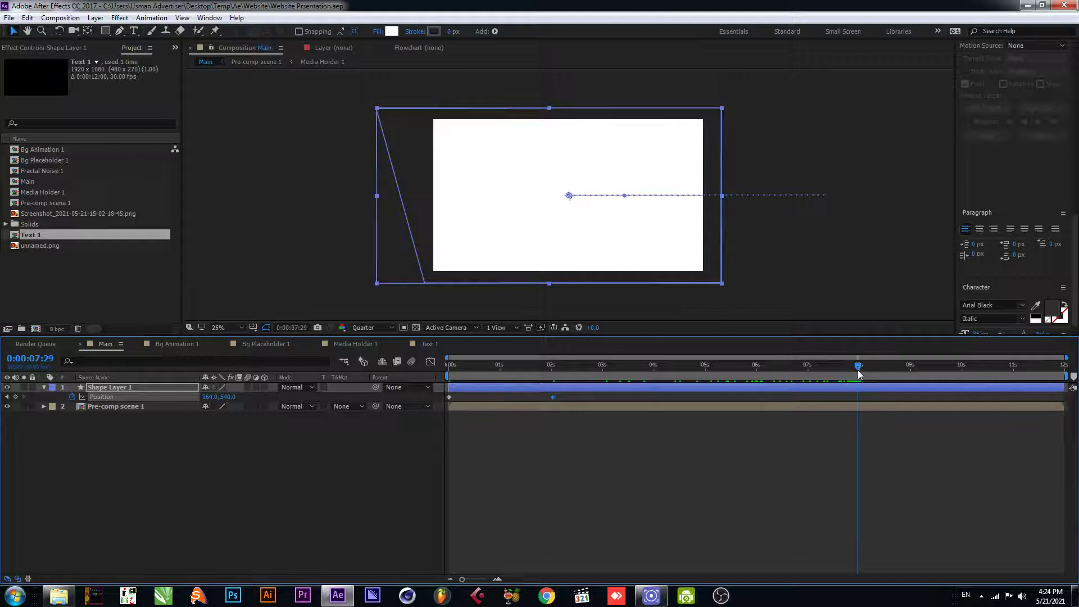
left_click(16, 397)
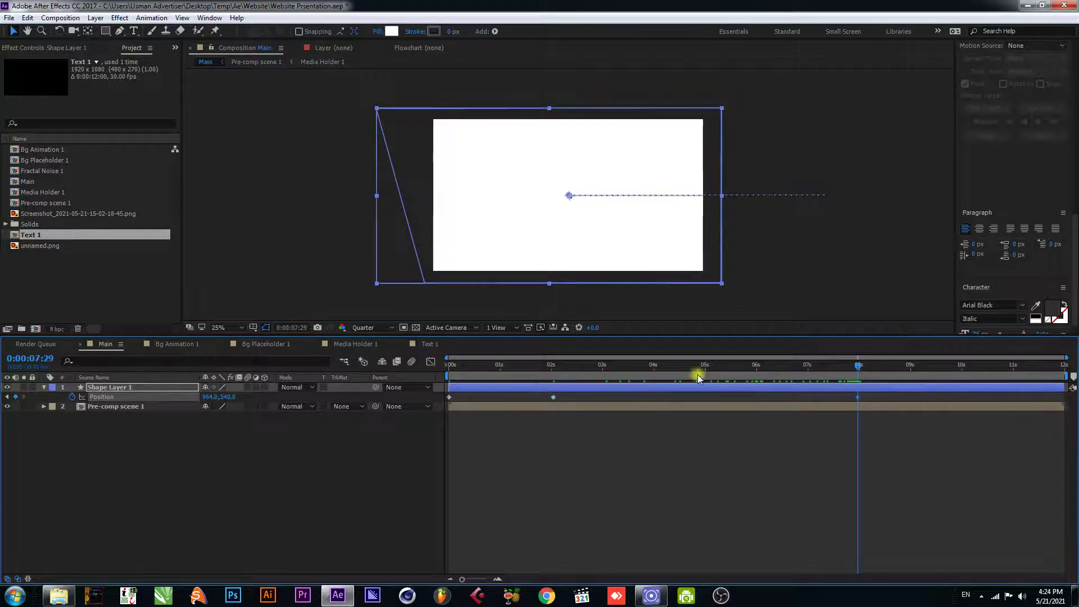
left_click(964, 370)
left_click_drag(967, 373, 964, 375)
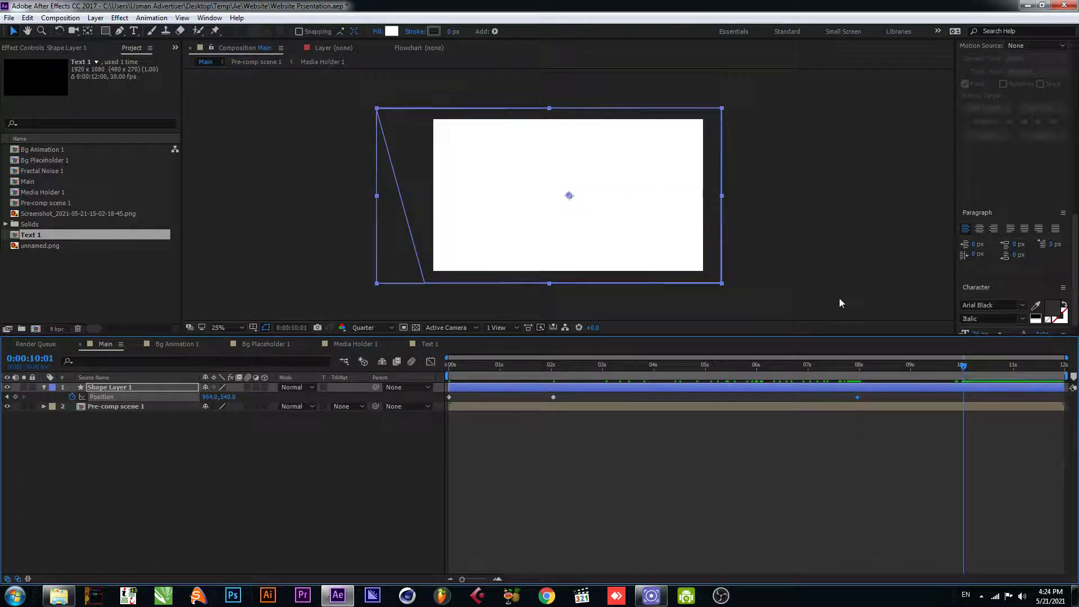
left_click_drag(506, 197, 910, 201)
Step: Set Pre-comp scene 1's track matte to Luma Matte "Shape Layer 1" and preview the reveal from the start
left_click_drag(612, 387, 504, 392)
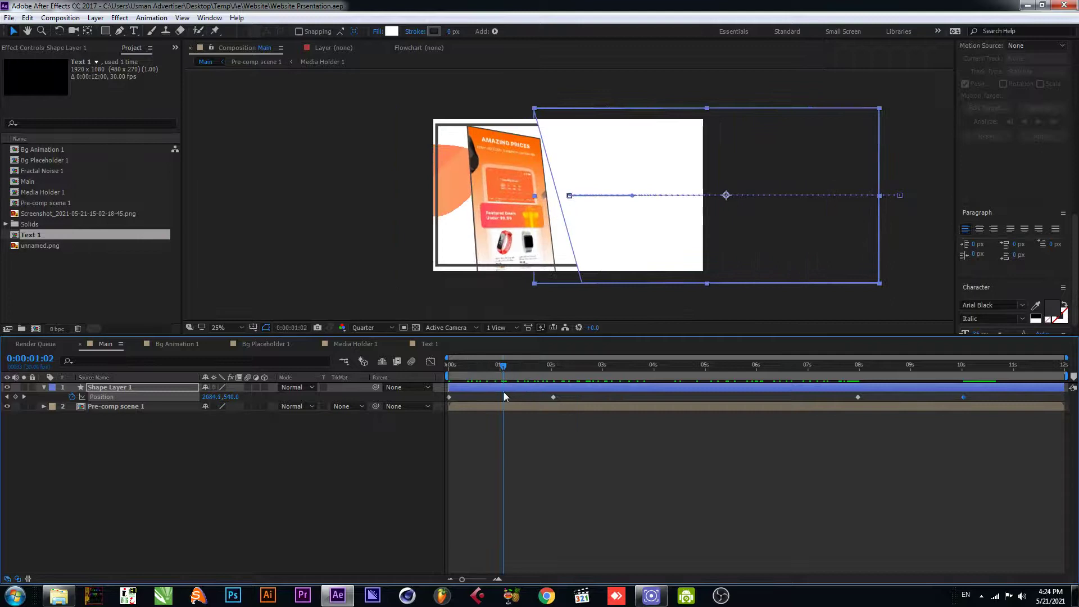
left_click(304, 409)
left_click(353, 406)
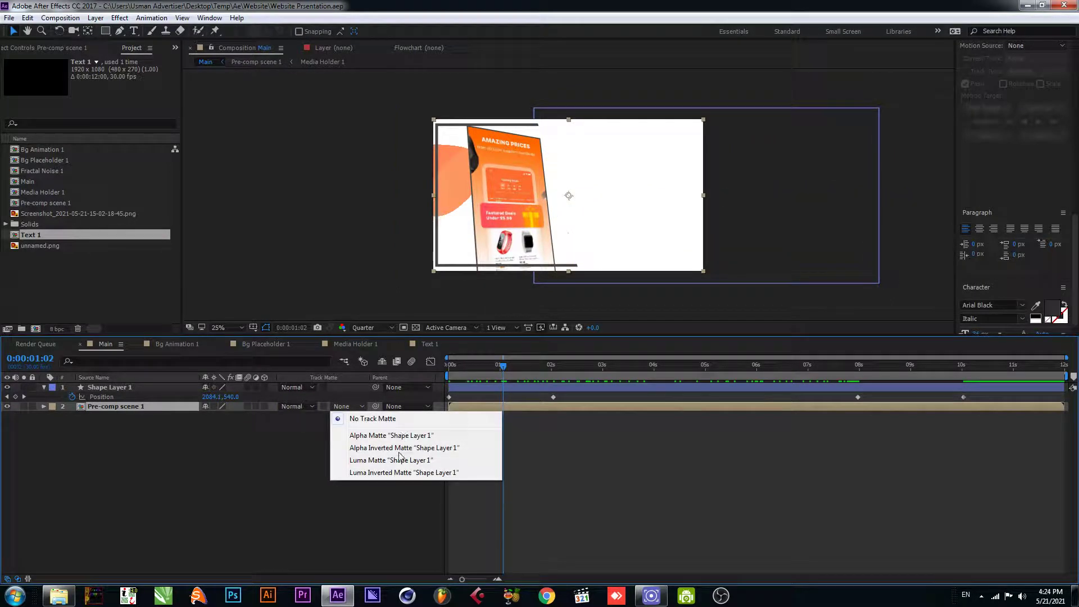
left_click(371, 464)
left_click_drag(505, 382, 366, 443)
key("space")
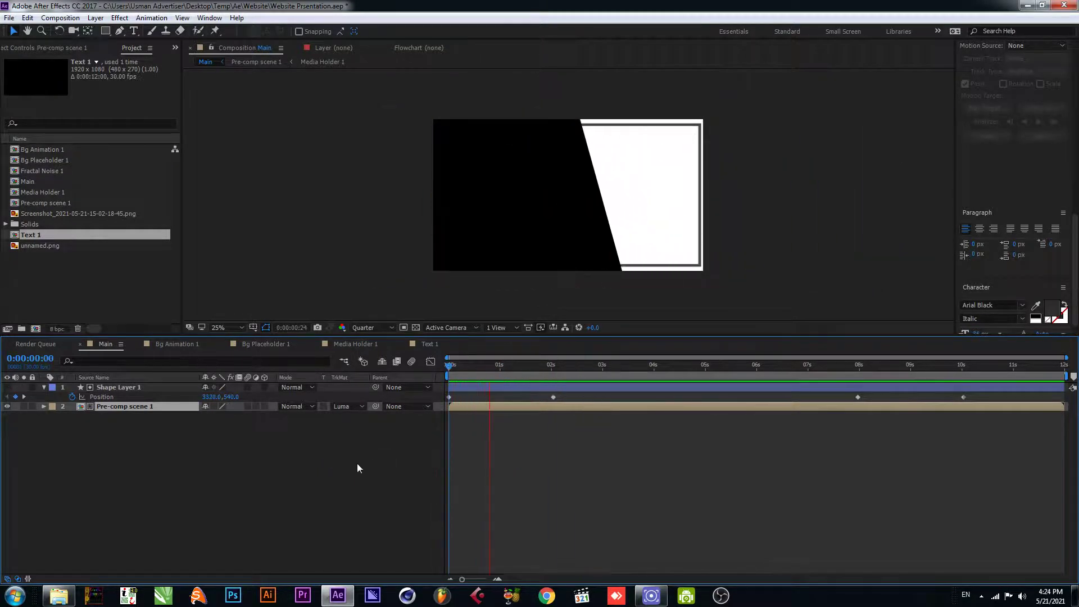
Step: Apply Easy Ease to all four Position keyframes of Shape Layer 1
left_click(690, 460)
left_click_drag(997, 386, 449, 396)
right_click(450, 397)
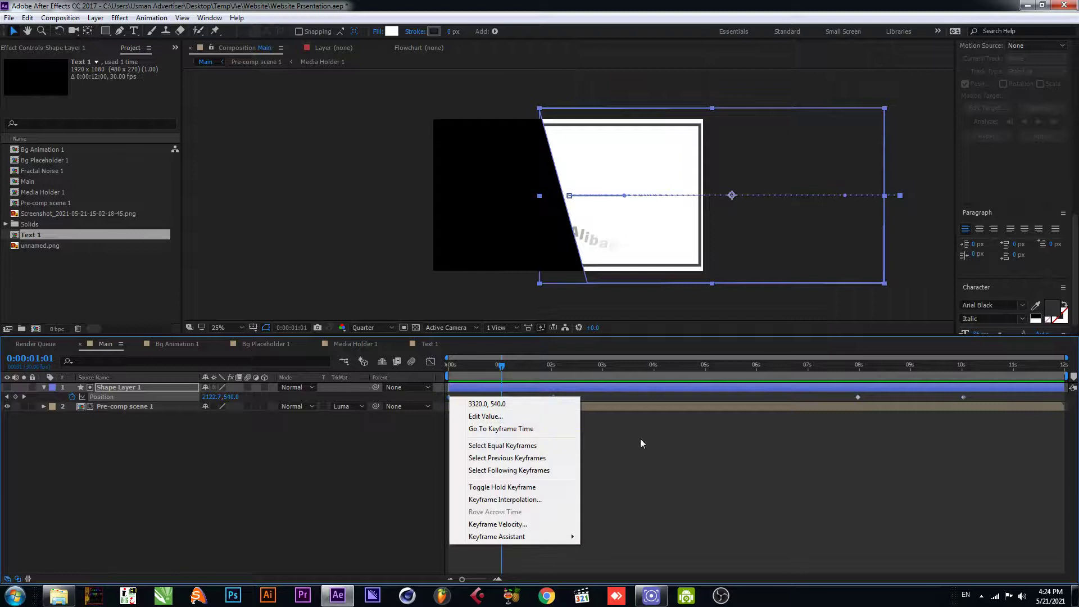
left_click(1008, 423)
left_click_drag(994, 393, 446, 400)
right_click(450, 397)
mouse_move(501, 536)
left_click(611, 462)
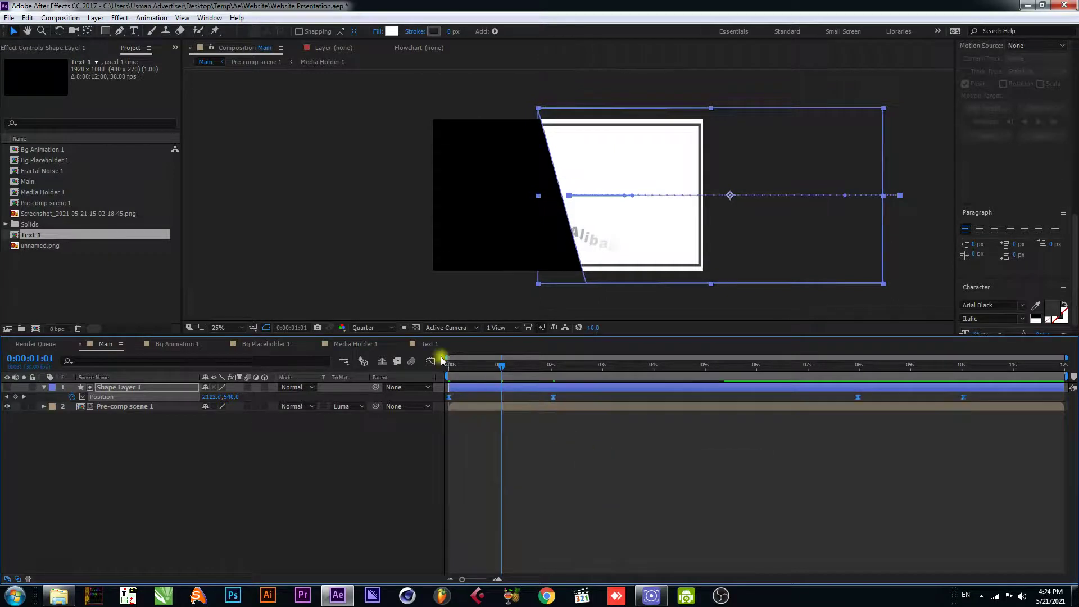
Step: Reshape Shape Layer 1's Position speed graph into a steep central peak with long eases for both the entrance and exit moves
left_click(431, 362)
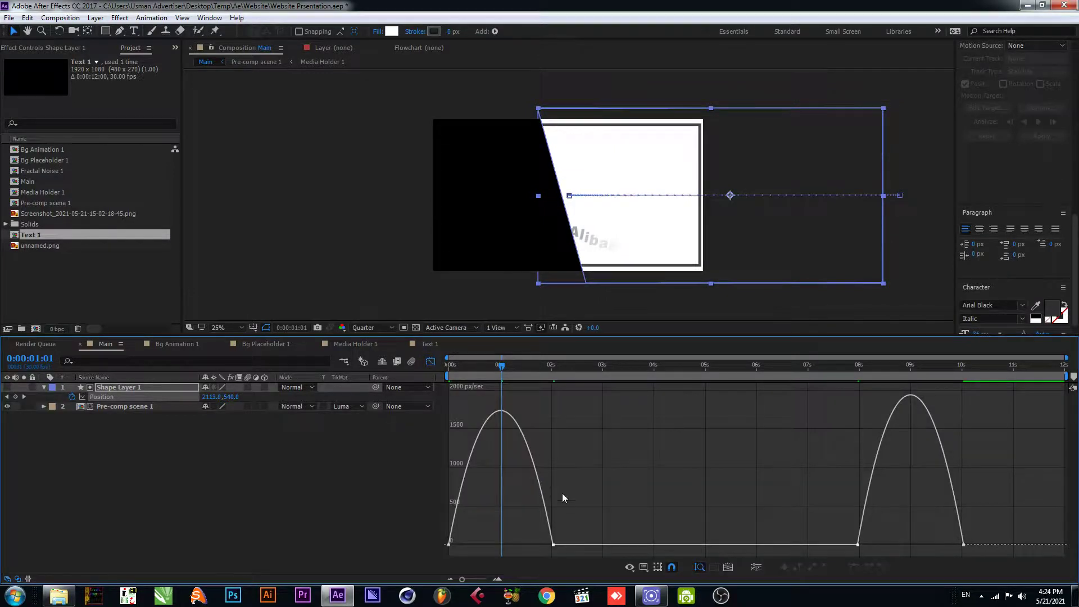
left_click_drag(600, 509, 410, 557)
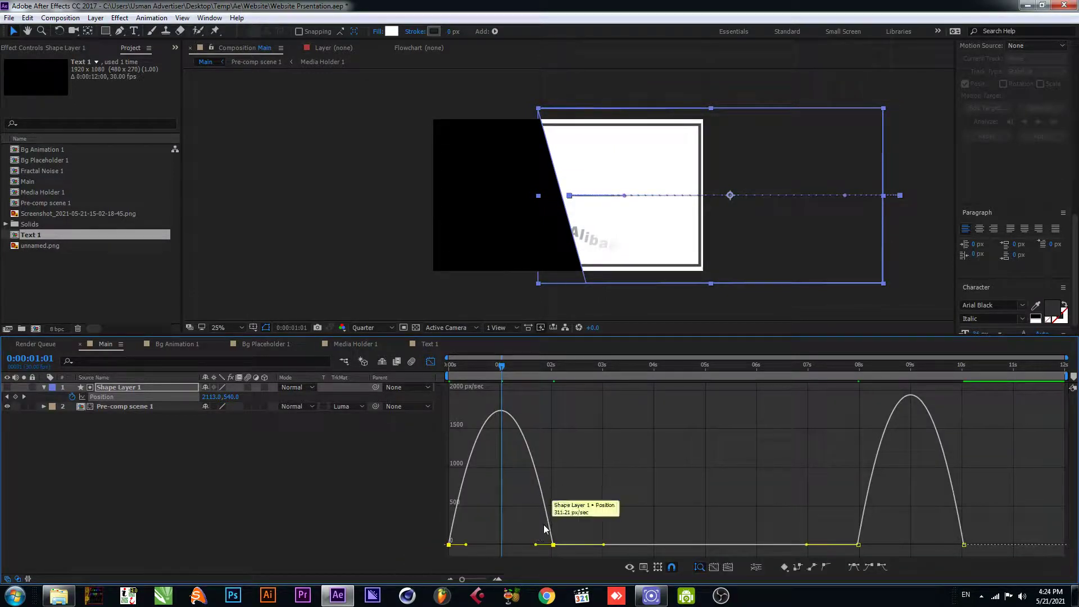
left_click_drag(536, 545, 491, 545)
left_click(876, 538)
left_click_drag(881, 545, 923, 545)
left_click(936, 540)
key("ctrl+a")
Step: Preview the scene's entrance and exit wipes with the new easing and deselect the shape layer
key("space")
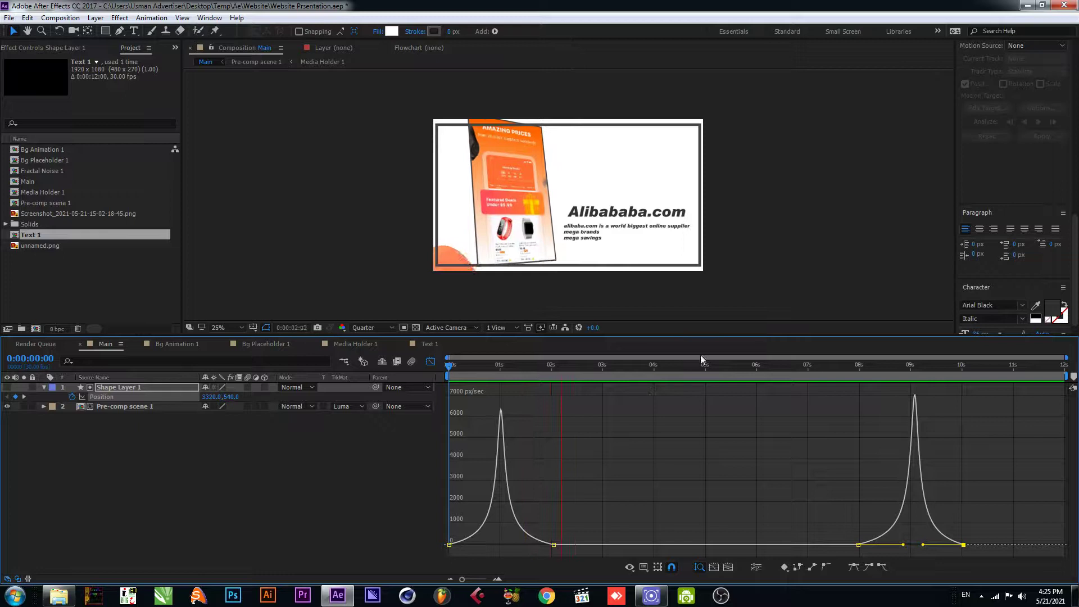
left_click_drag(638, 377, 890, 396)
key("space")
left_click(120, 388)
left_click(118, 388)
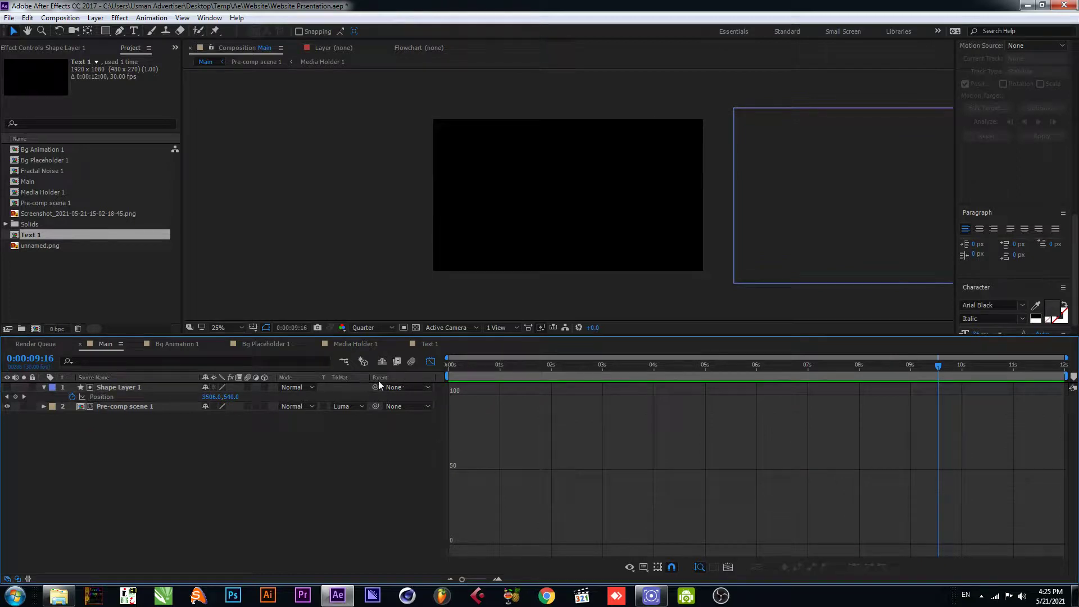
Step: Duplicate Shape Layer 1 together with Pre-comp scene 1 and place the copies at the bottom of the layer stack
left_click(430, 361)
left_click_drag(251, 459, 112, 397)
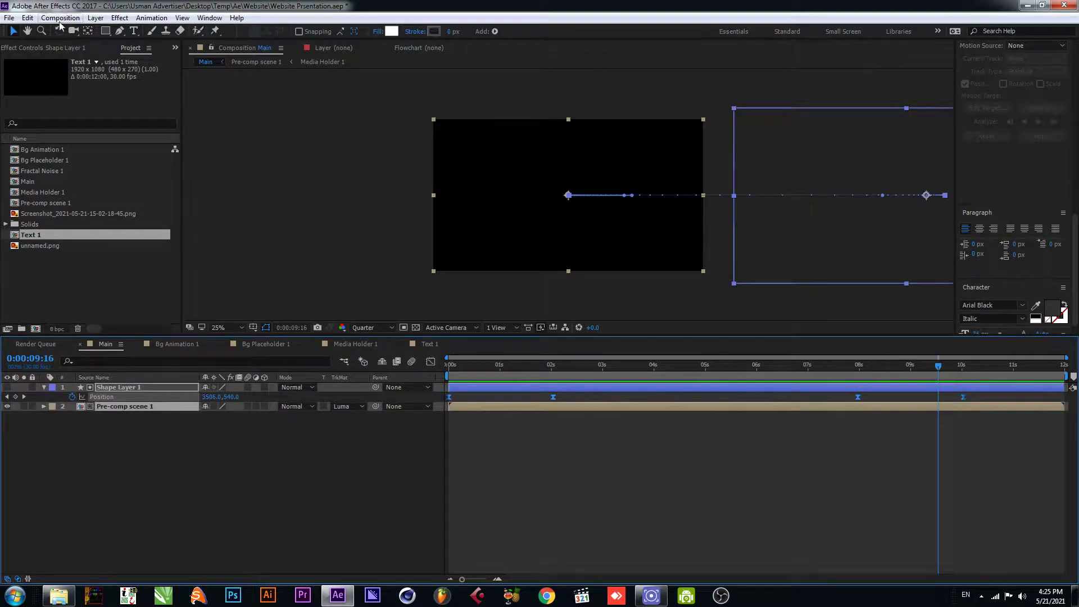
left_click(27, 18)
left_click(381, 5)
key("ctrl+d")
key("ctrl+shift+bracketleft")
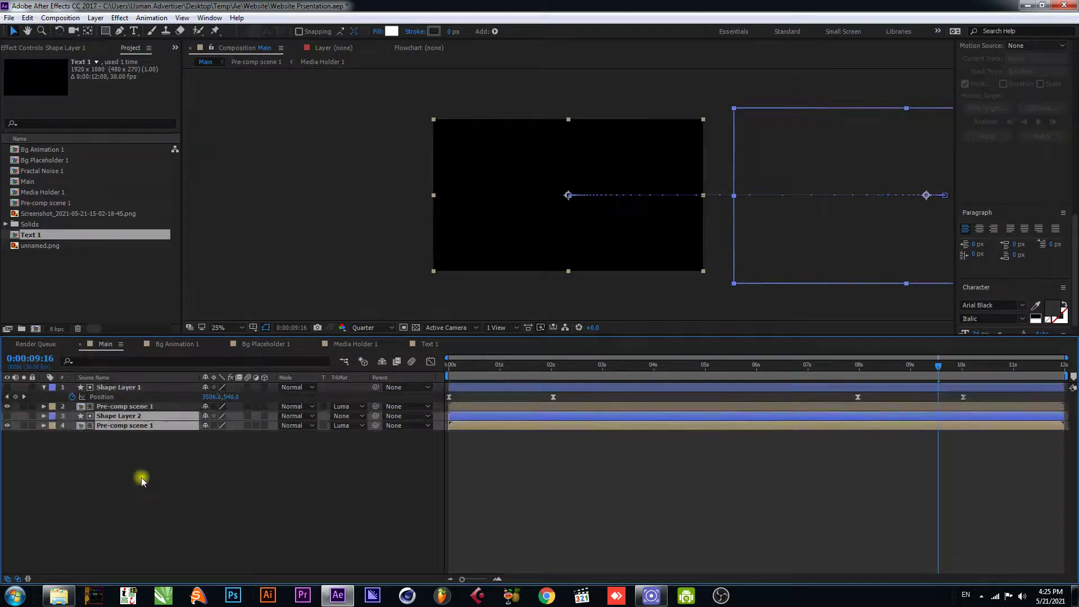
left_click(136, 475)
Step: Shift all four Position keyframes of Shape Layer 1 and the last Position keyframe of Shape Layer 2 about 10 frames later
left_click(108, 416)
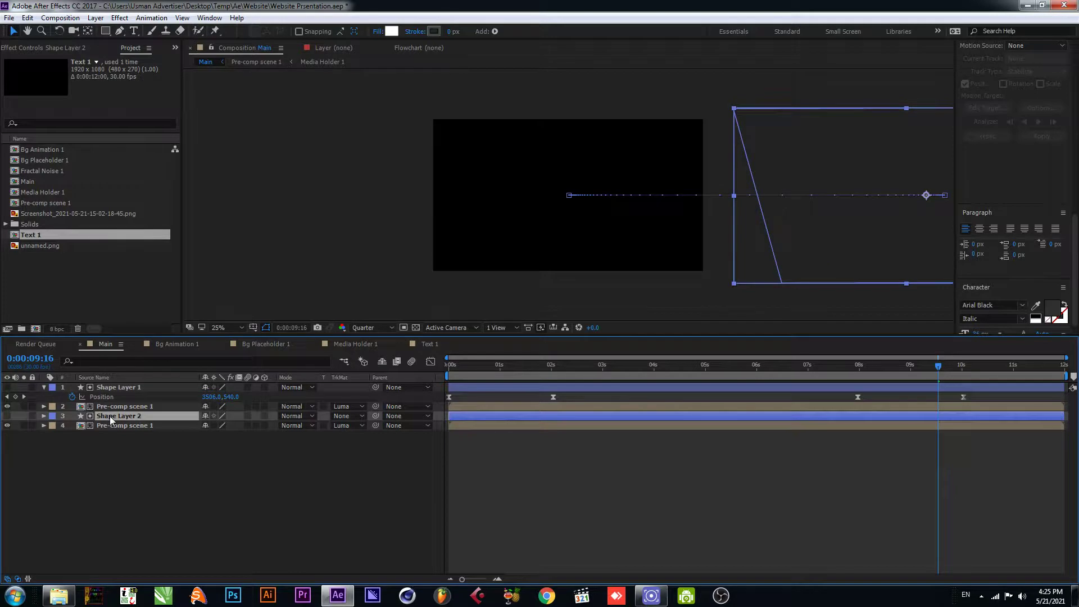
key("p")
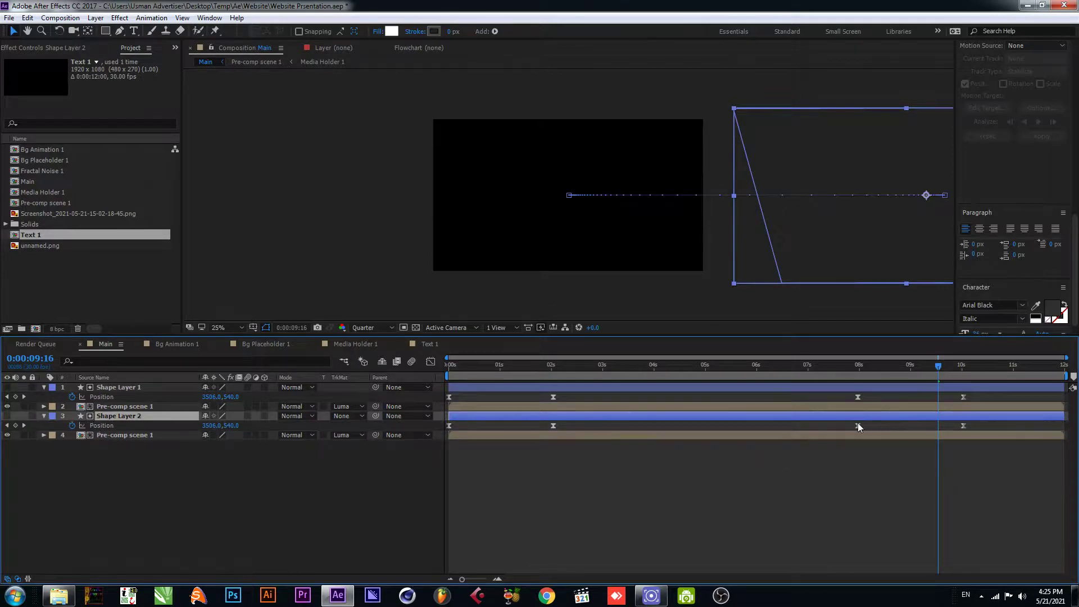
left_click_drag(990, 393, 470, 401)
left_click_drag(981, 421, 450, 425)
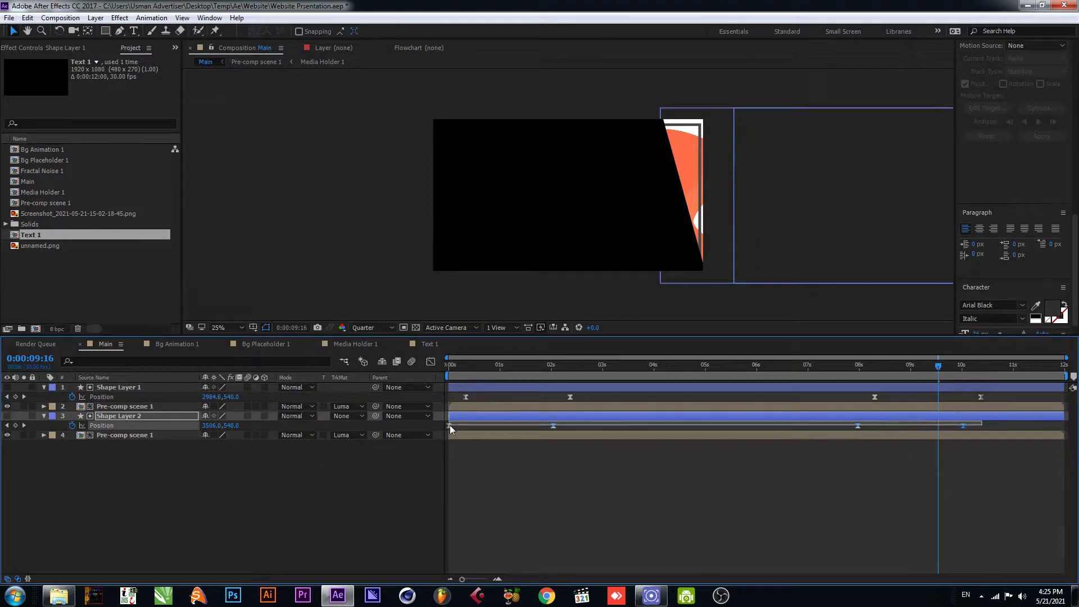
left_click_drag(964, 426, 979, 427)
left_click(310, 495)
Step: Scale the lower Pre-comp scene 1 copy to 102%
left_click(124, 436)
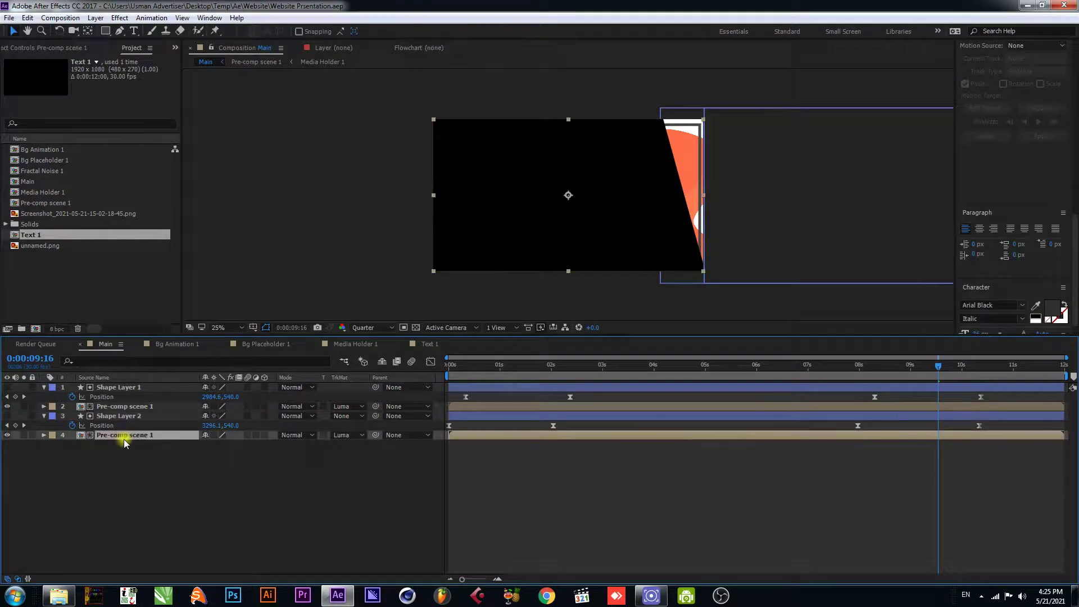
key("s")
key("Return")
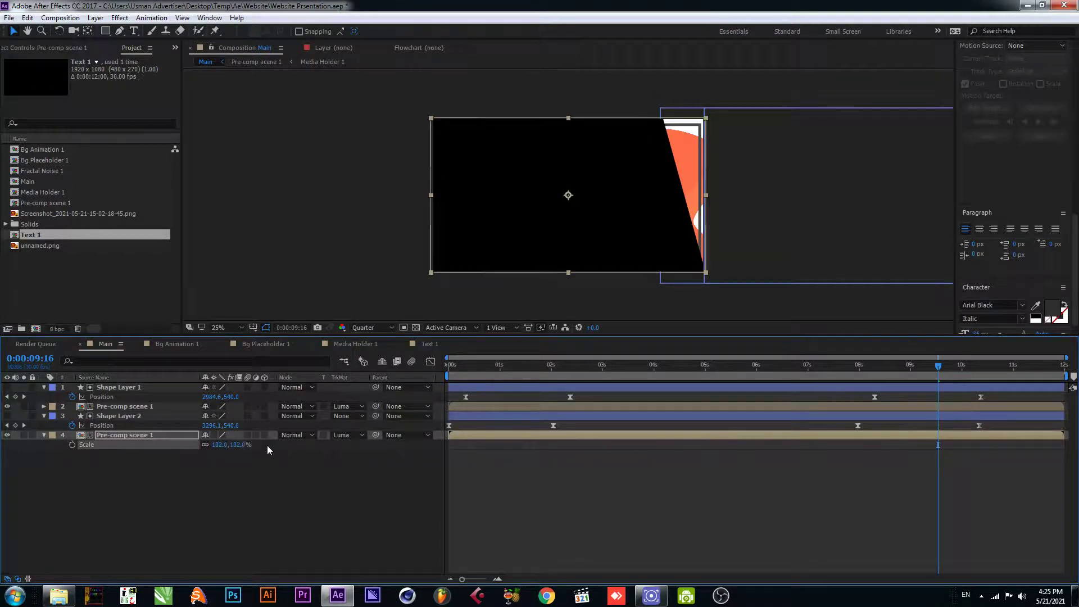
Step: Duplicate Shape Layer 2 with its pre-comp, moving the copy's second and third Position keyframes earlier, to about 1.6 and 7.6 seconds
left_click_drag(257, 501, 140, 511)
key("ctrl+d")
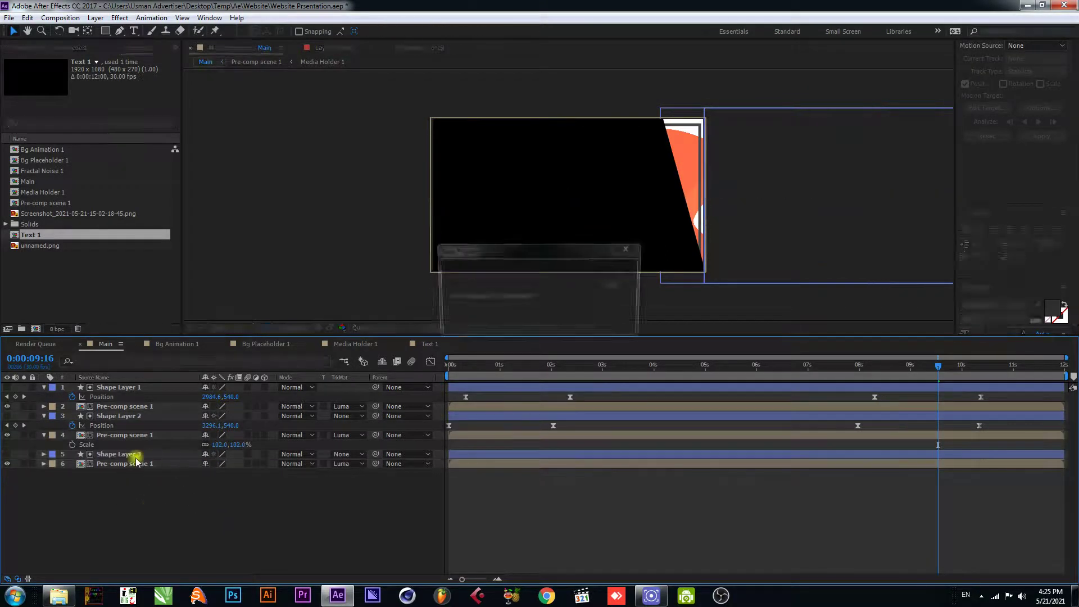
key("p")
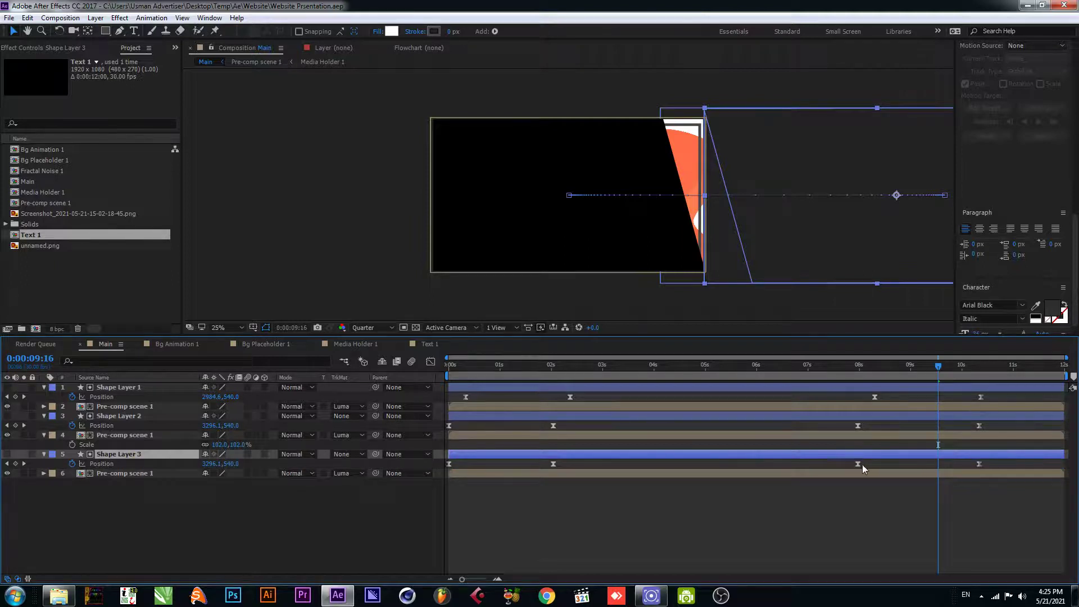
left_click_drag(858, 464, 838, 466)
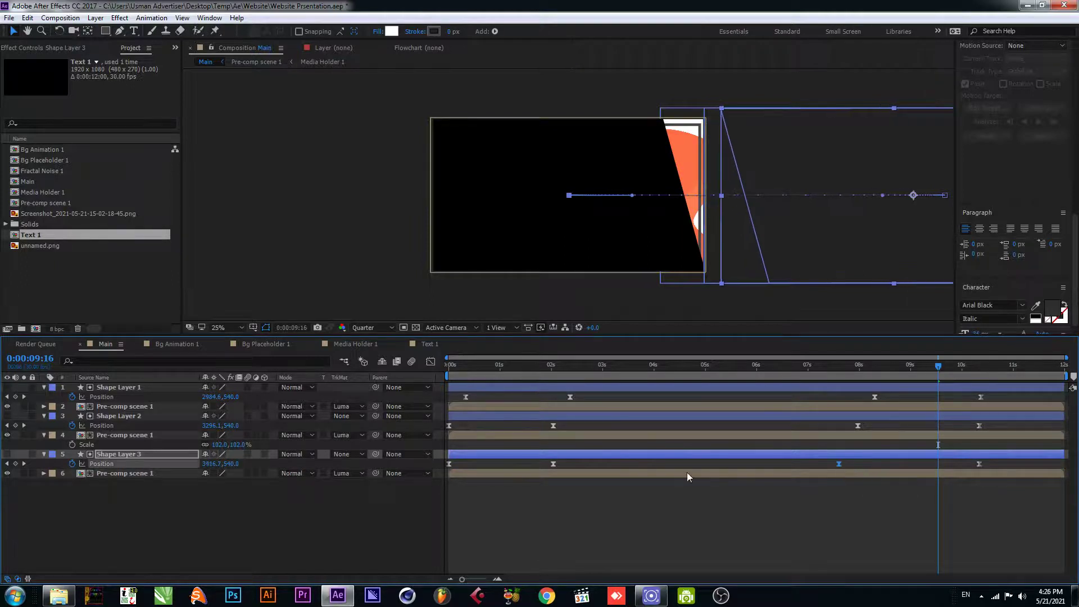
left_click_drag(554, 463, 534, 464)
Step: Delete Shape Layer 3's first Position keyframe at the start of the timeline and save the project
left_click_drag(507, 366, 459, 369)
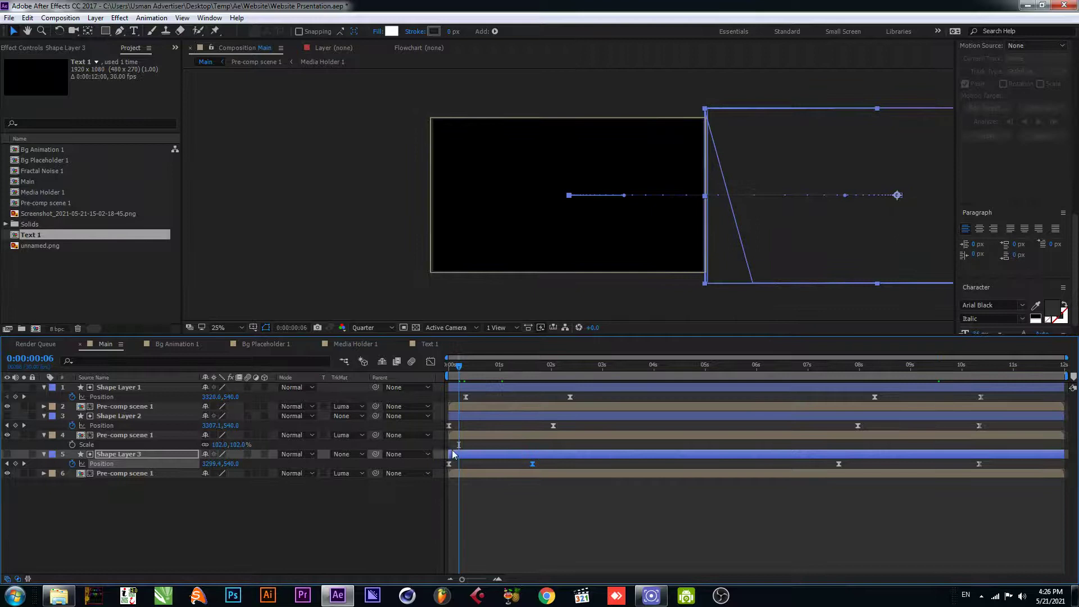
left_click(449, 463)
key("Delete")
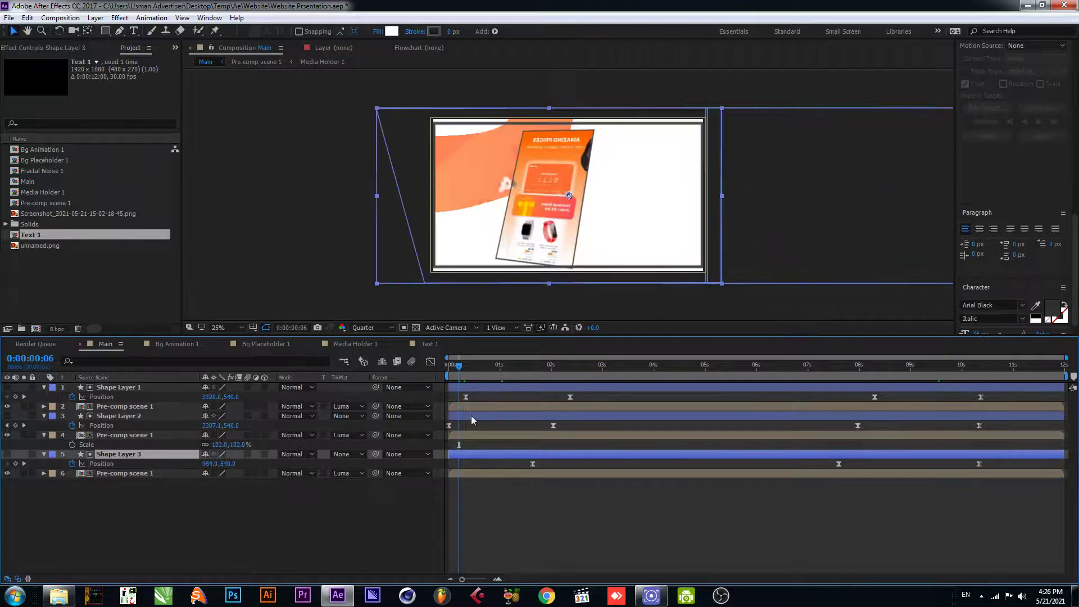
key("ctrl+s")
left_click(217, 521)
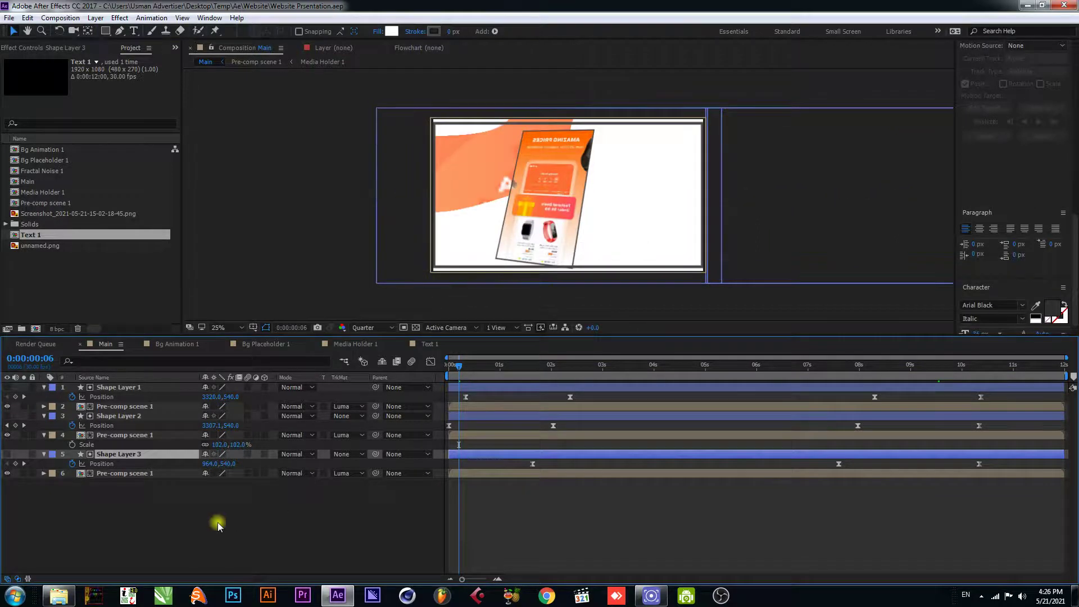
Step: Scale the bottom Pre-comp scene 1 below Shape Layer 3 to 105% and save the project
left_click(150, 475)
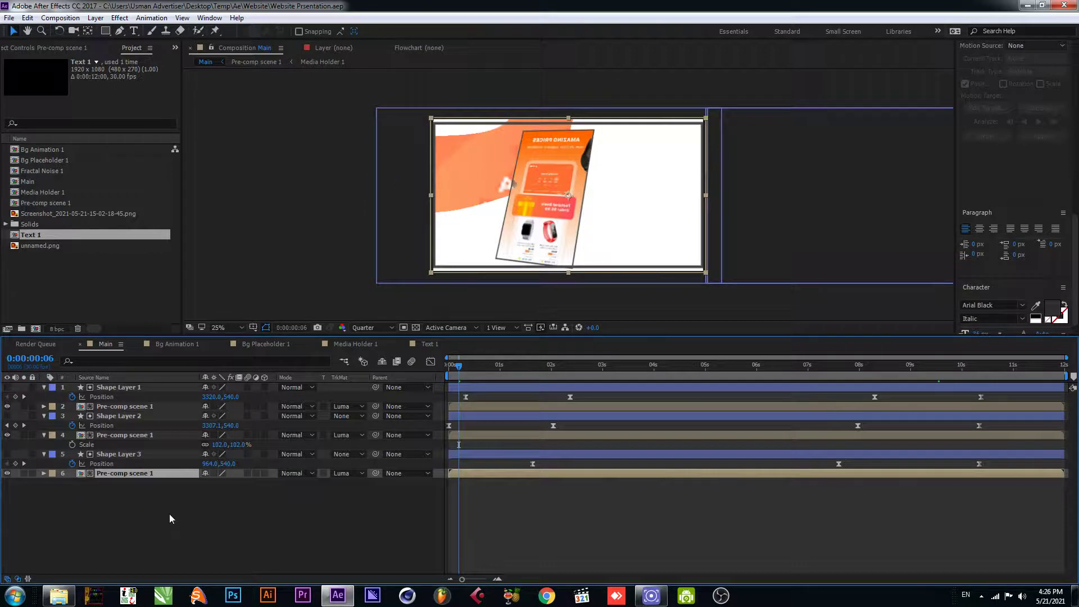
key("s")
type("105")
key("Return")
key("ctrl+s")
left_click(250, 507)
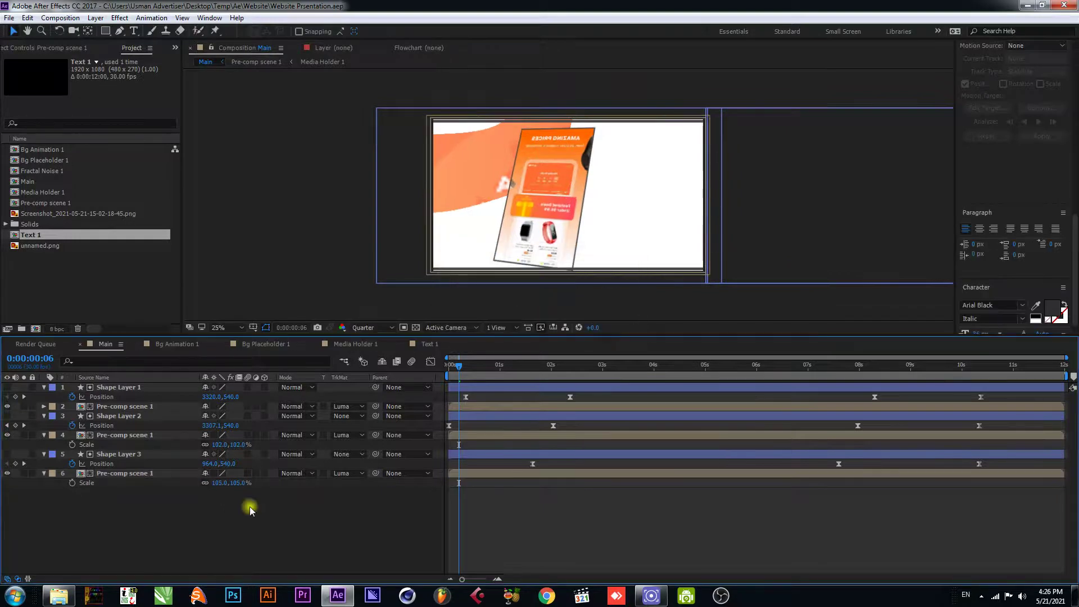
Step: Duplicate Shape Layer 3 with its pre-comp, then delete the copy's first Position keyframe and move its next one to about 7 seconds
left_click_drag(295, 529, 138, 509)
key("ctrl+d")
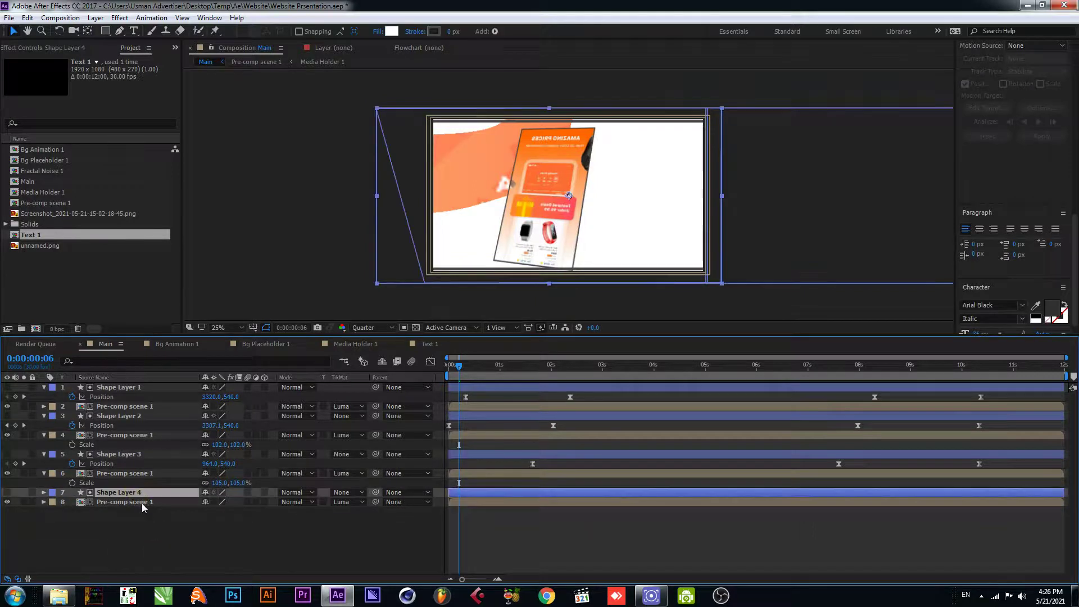
key("u")
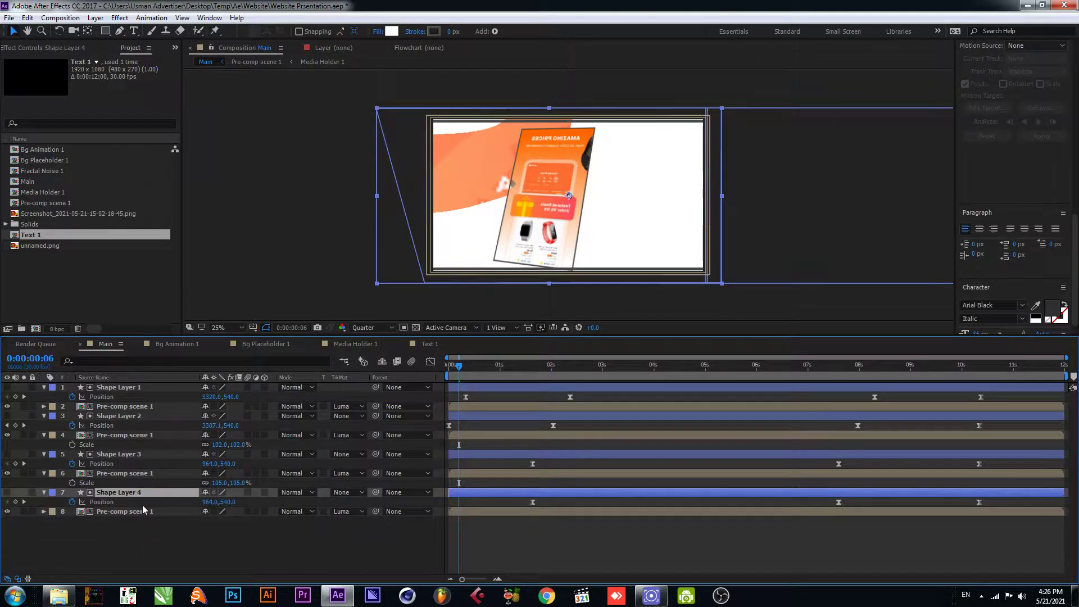
left_click(531, 504)
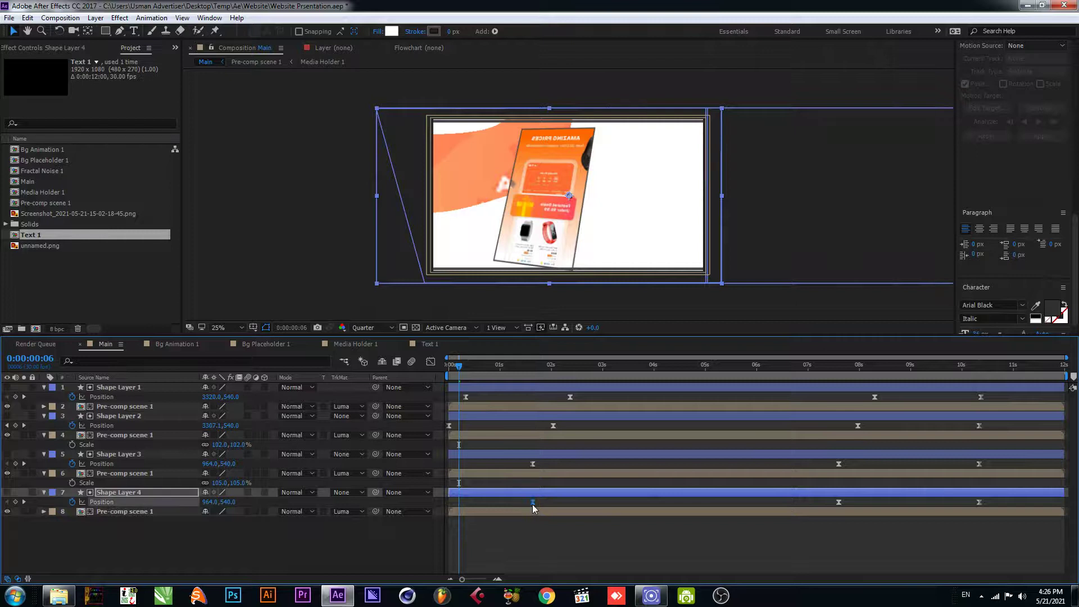
key("Delete")
left_click_drag(840, 501, 811, 502)
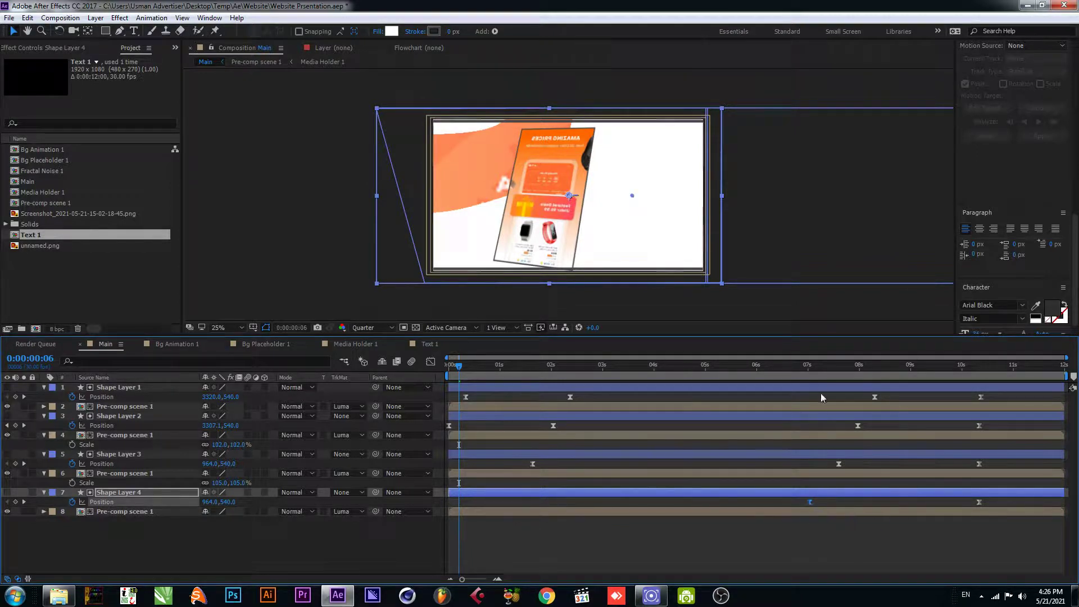
left_click_drag(811, 367, 476, 420)
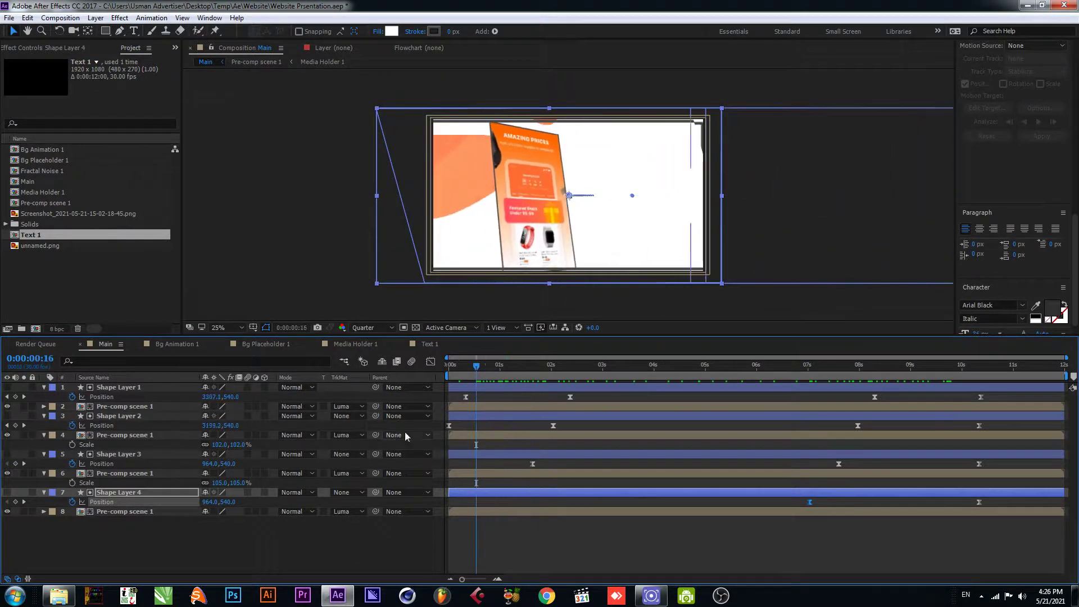
Step: Set the Scale of the bottom Pre-comp scene 1 below Shape Layer 4 to 100%
left_click(231, 541)
left_click(125, 512)
key("s")
left_click(239, 521)
type("100")
key("Return")
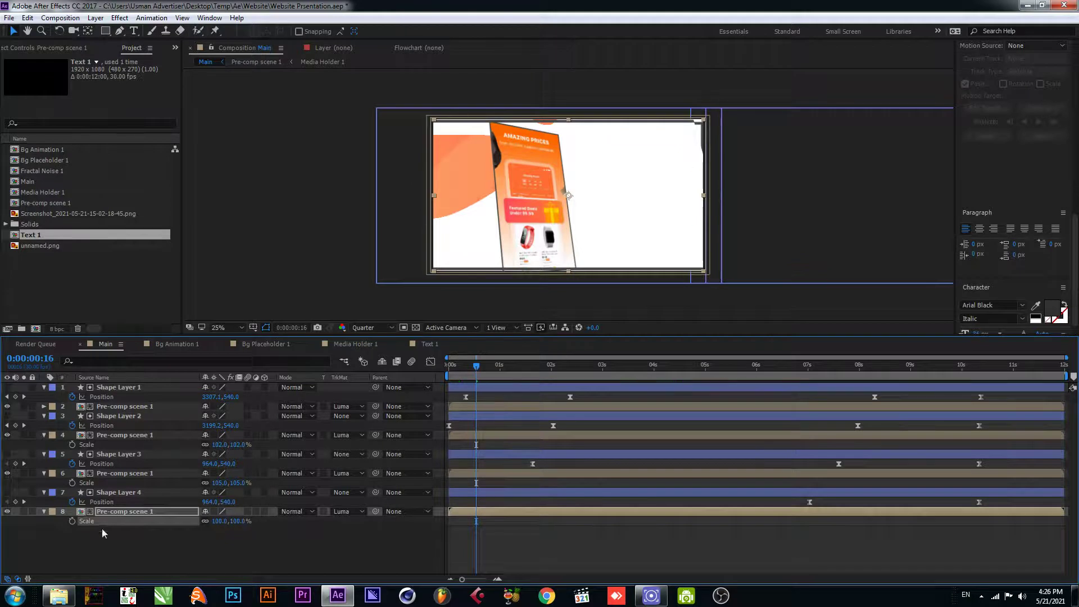
Step: Preview the layered wipe animation from the start of the Main composition
key("Home")
key("space")
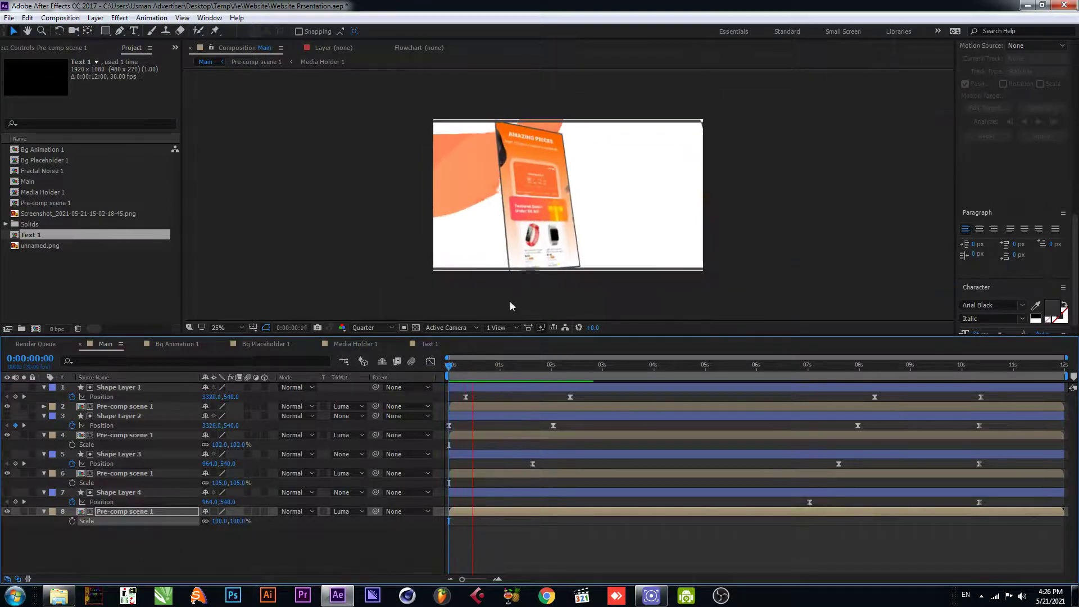
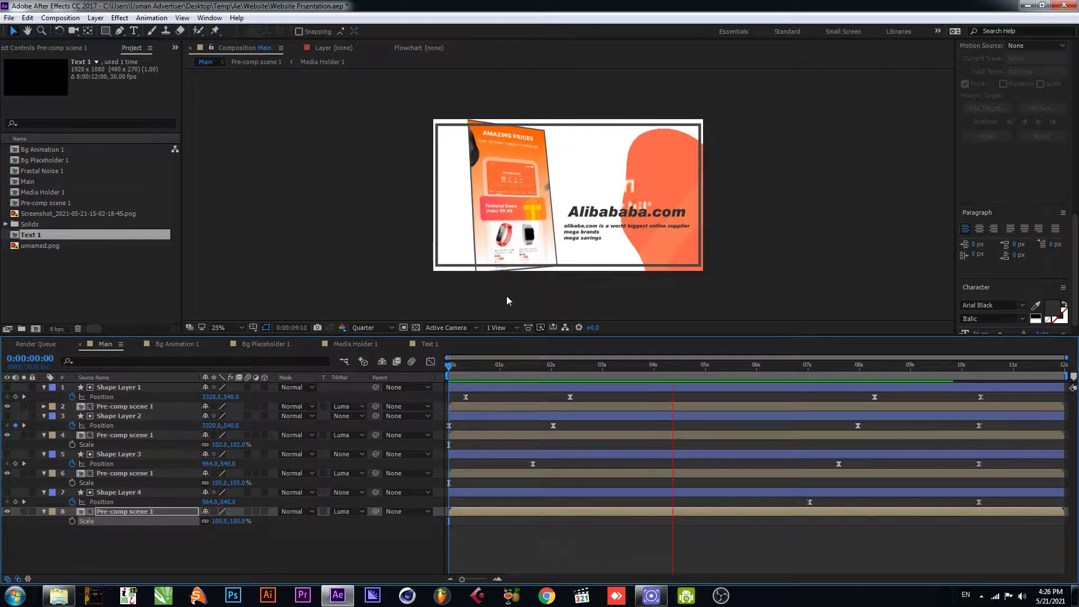
key("space")
Step: Pre-compose all layers of the Main composition into a new composition named "Scene 1" and save the project
key("ctrl+a")
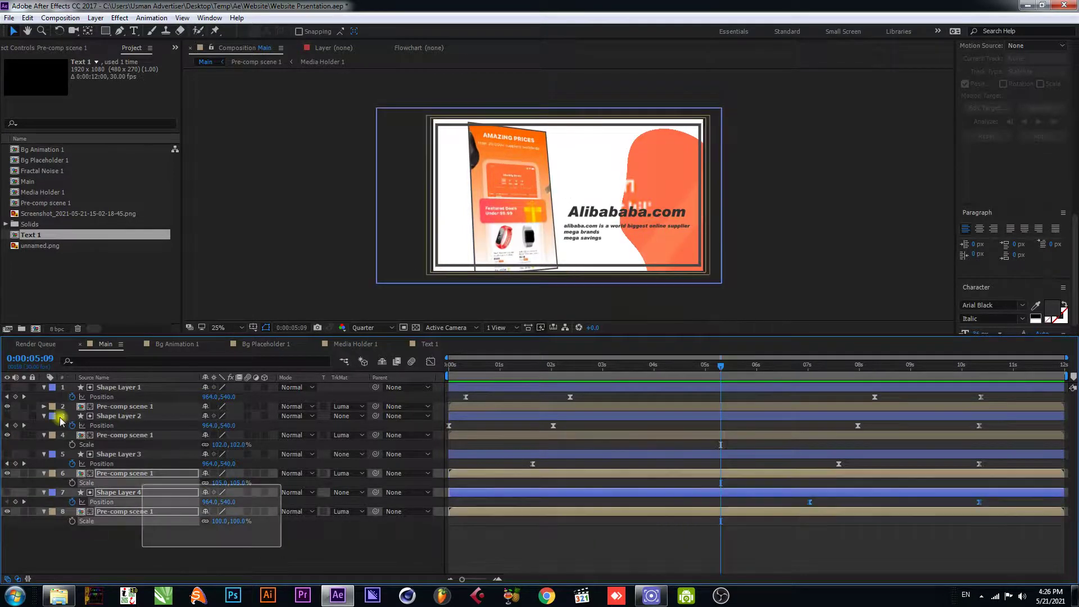
right_click(132, 394)
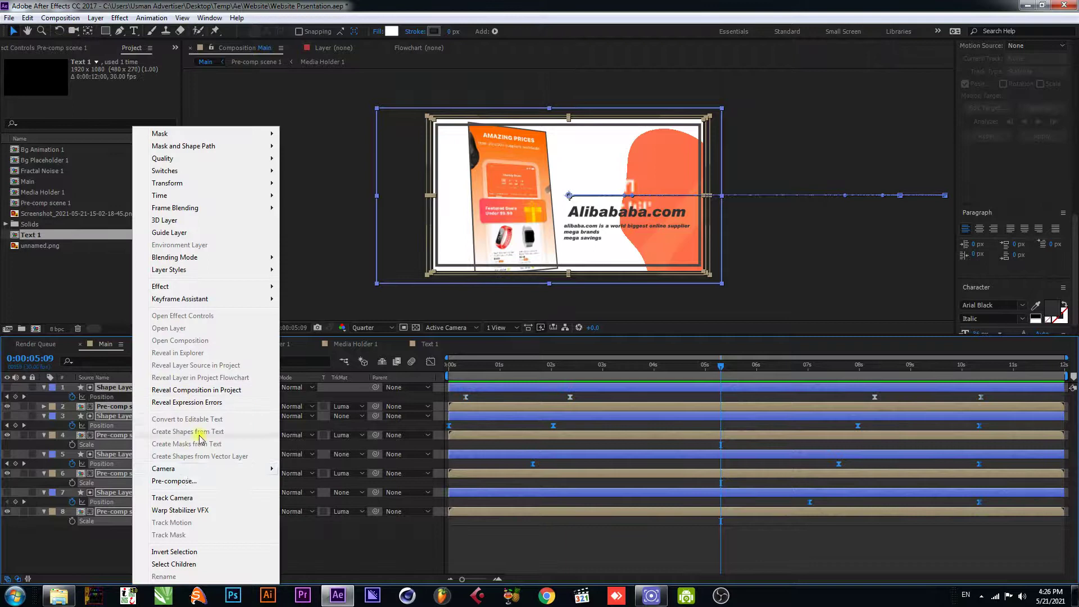
left_click(189, 482)
left_click(602, 234)
double_click(602, 234)
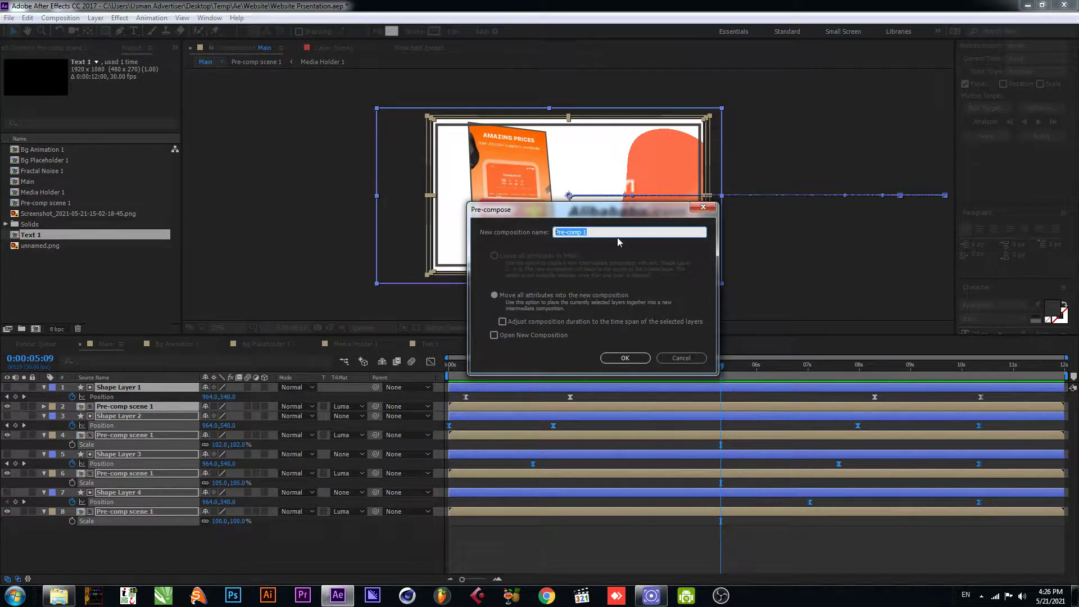
type("Se")
type("ene 1")
key("Return")
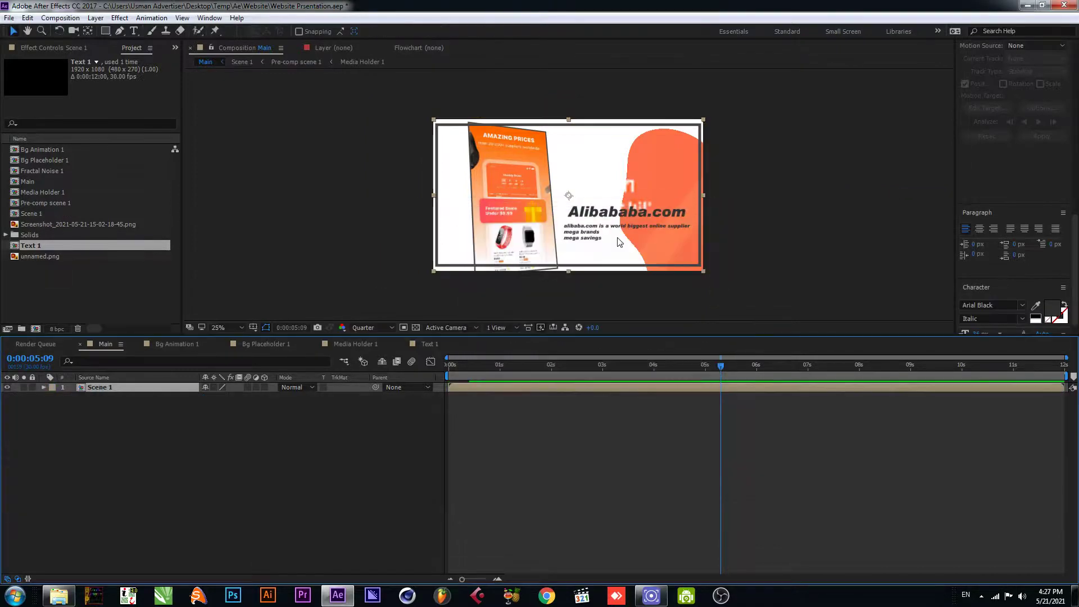
left_click(124, 389)
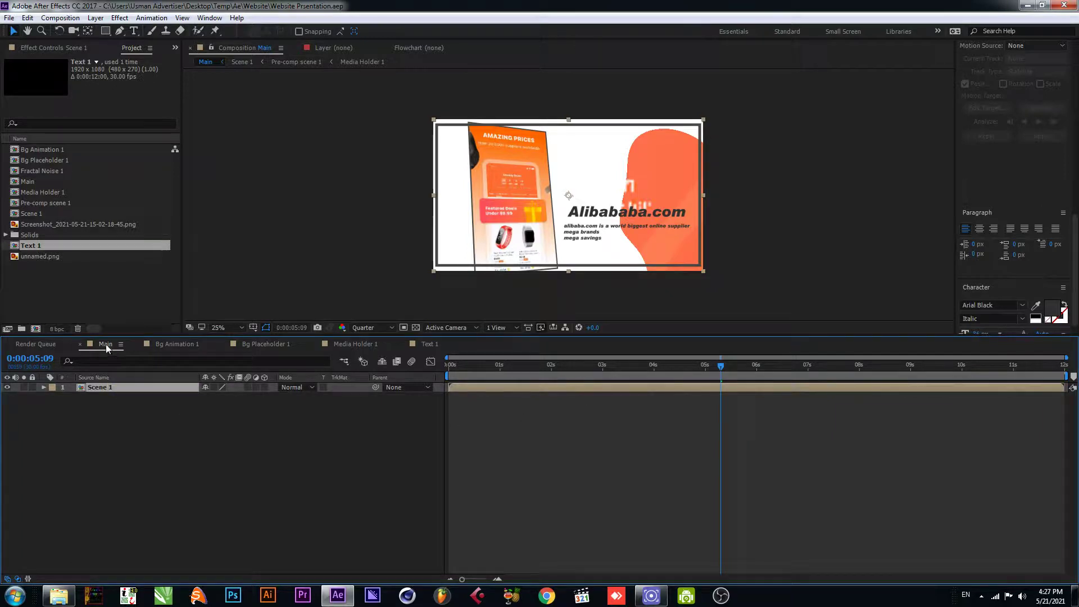
Step: Duplicate the Scene 1 layer, slide the lower copy to start at about 6 seconds, and save the project
left_click(195, 370)
left_click_drag(534, 373, 385, 387)
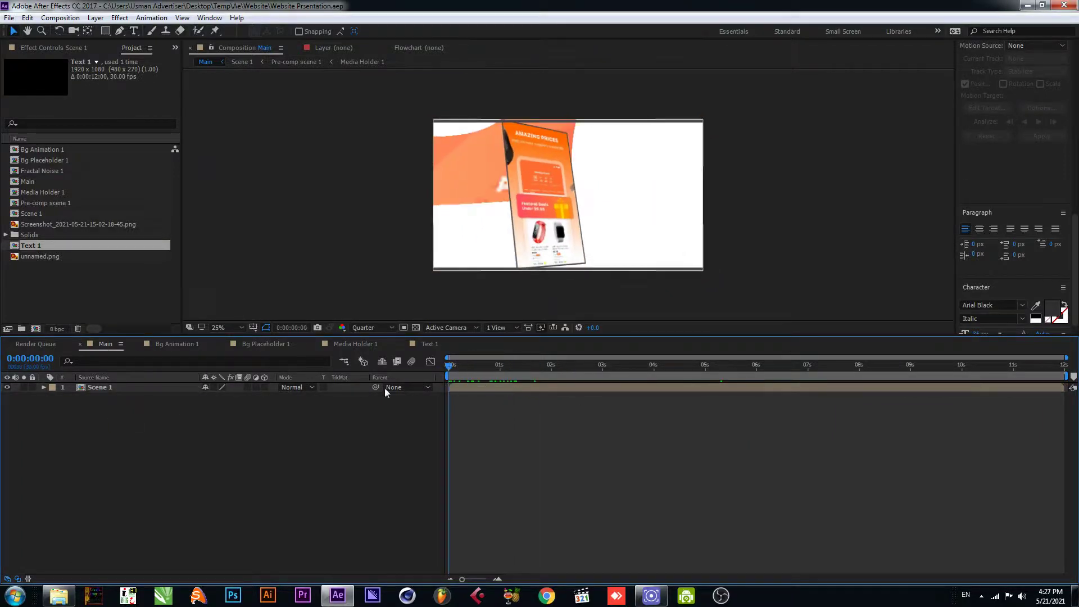
left_click(108, 389)
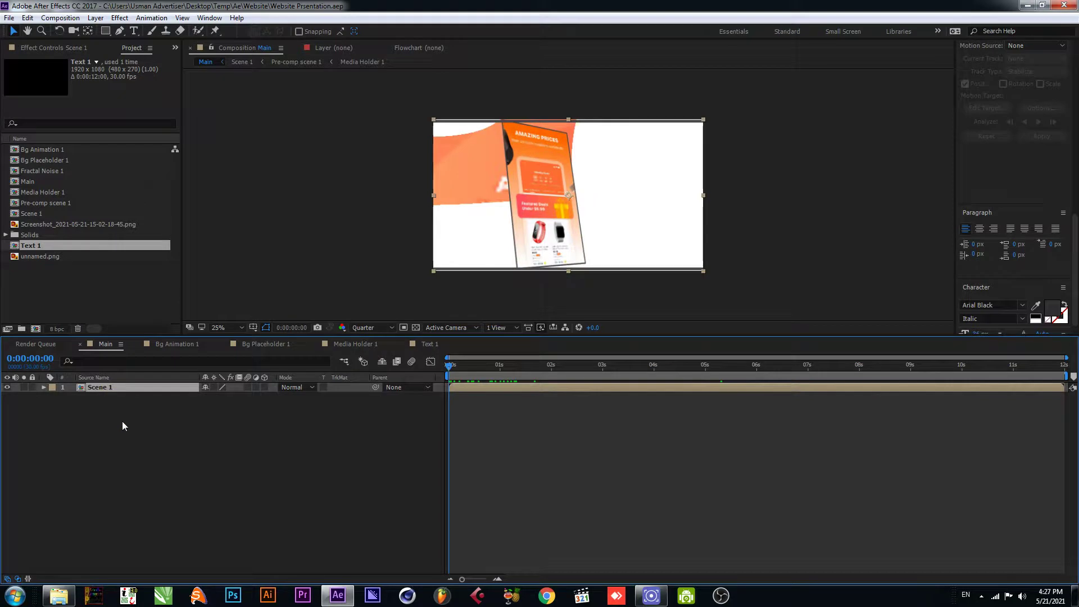
key("ctrl+d")
left_click(119, 396)
left_click_drag(469, 401, 616, 400)
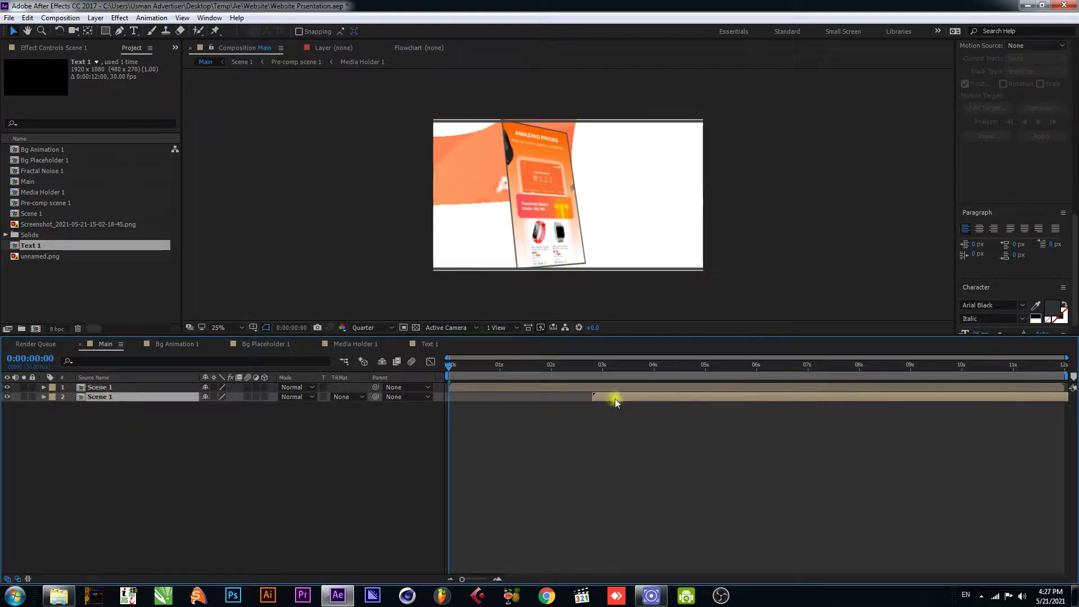
left_click_drag(730, 397, 738, 397)
left_click_drag(598, 371, 812, 400)
left_click_drag(736, 371, 644, 371)
left_click(268, 449)
key("ctrl+s")
Step: Duplicate the Scene 1 composition in the project and replace the lower timeline layer's source with the copy, Scene 2
left_click(108, 396)
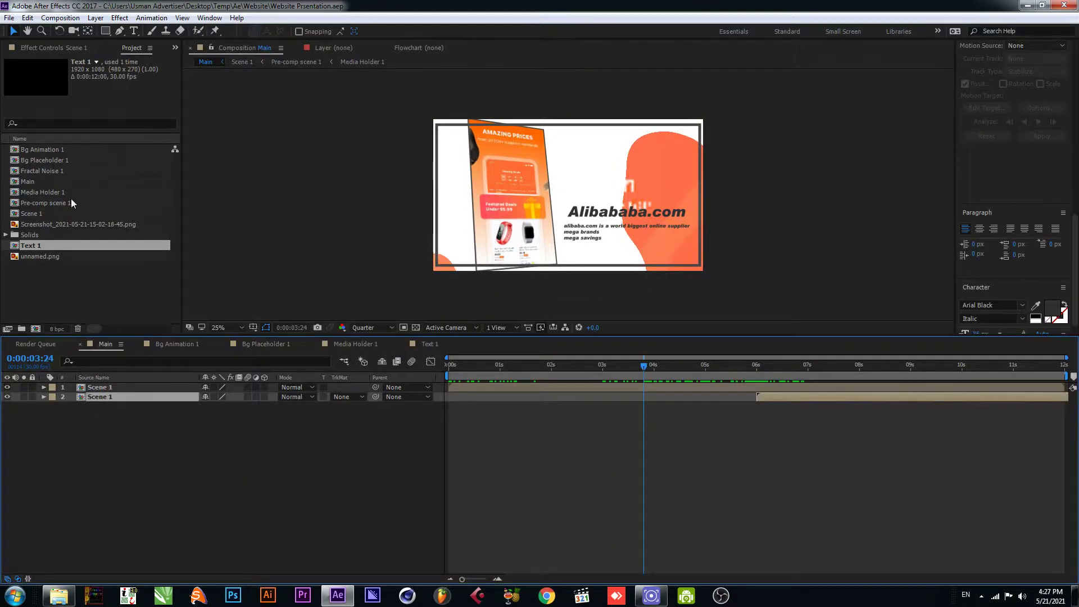
left_click(32, 215)
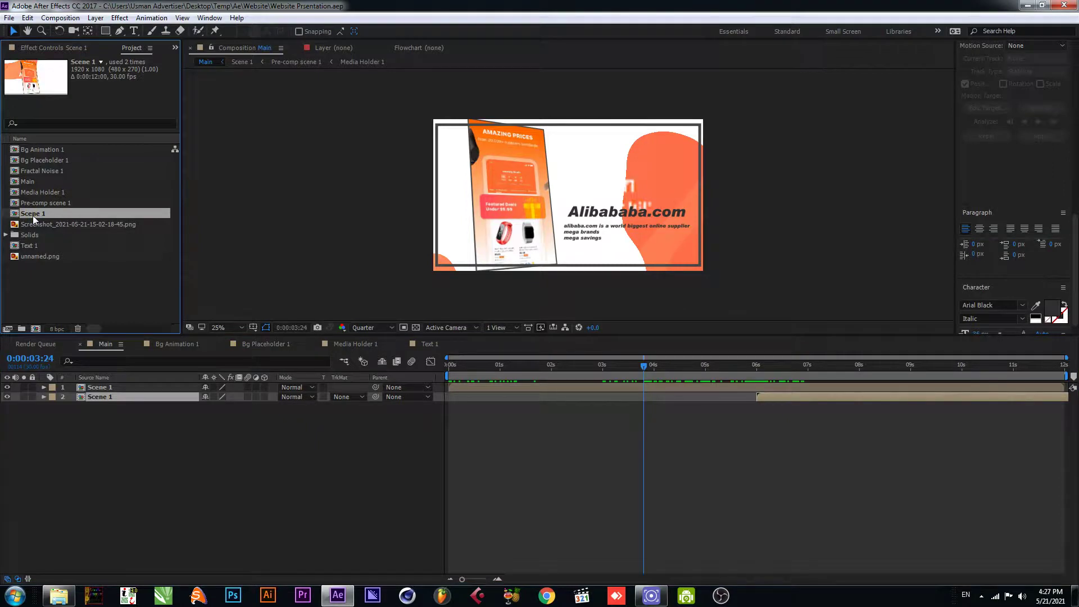
key("ctrl+d")
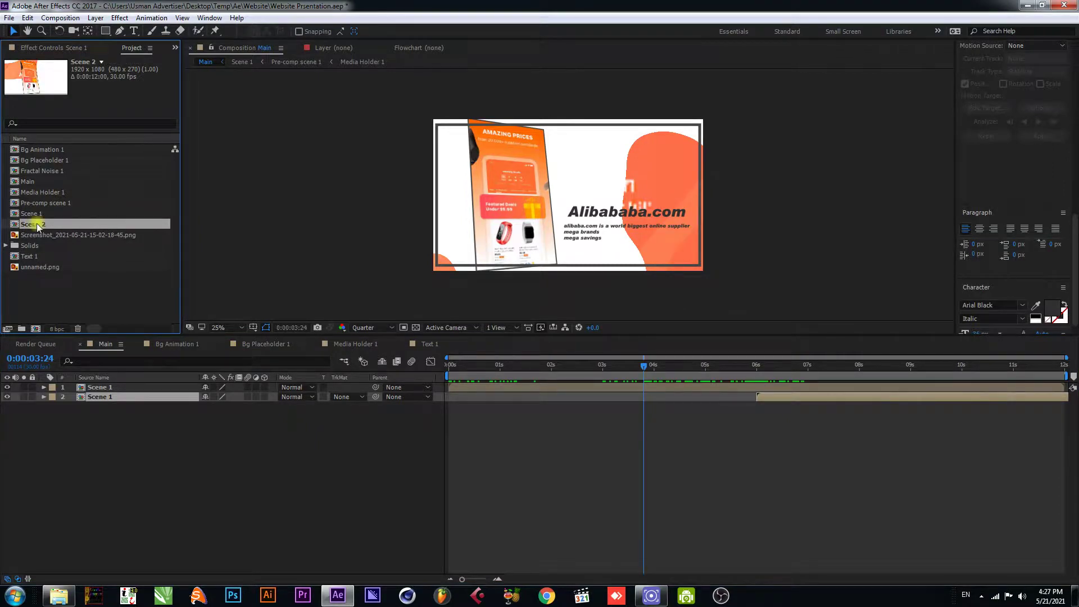
left_click_drag(36, 224, 107, 396)
left_click(140, 453)
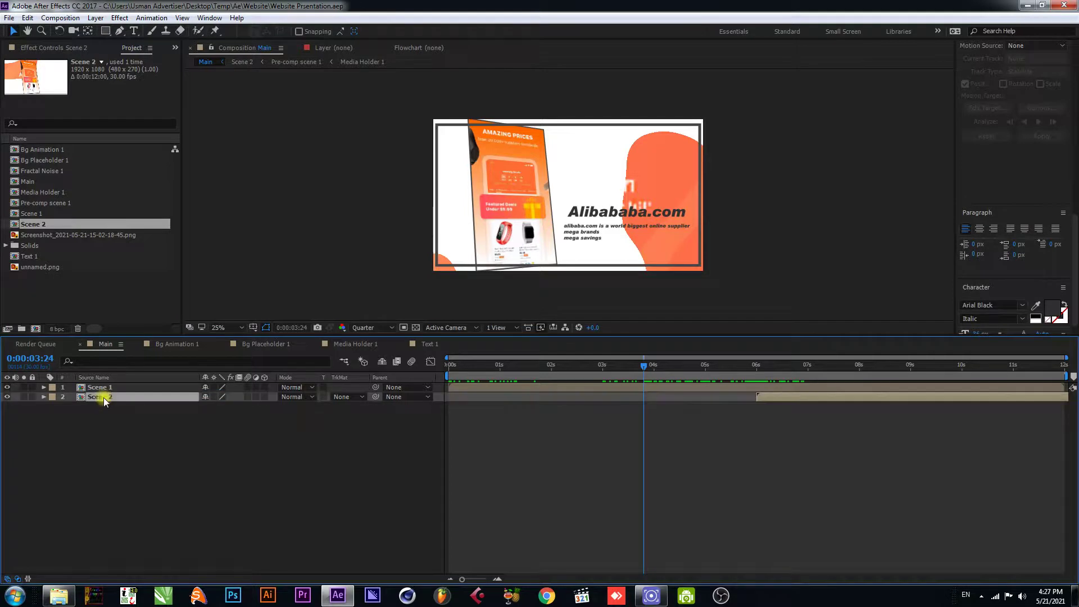
Step: In Scene 2, replace the source of all four Pre-comp scene 1 layers with a duplicate composition, Pre-comp scene 2, and save the project
double_click(101, 396)
mouse_move(471, 368)
left_mouse_down()
mouse_move(511, 373)
mouse_move(481, 368)
left_mouse_up()
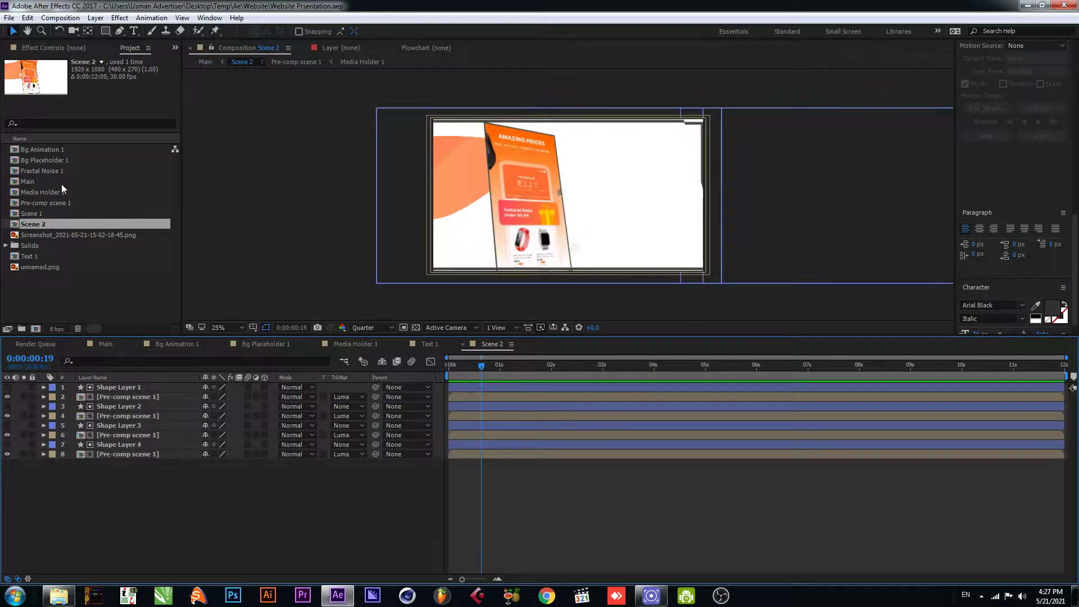
left_click(143, 397)
left_click(152, 416, "ctrl")
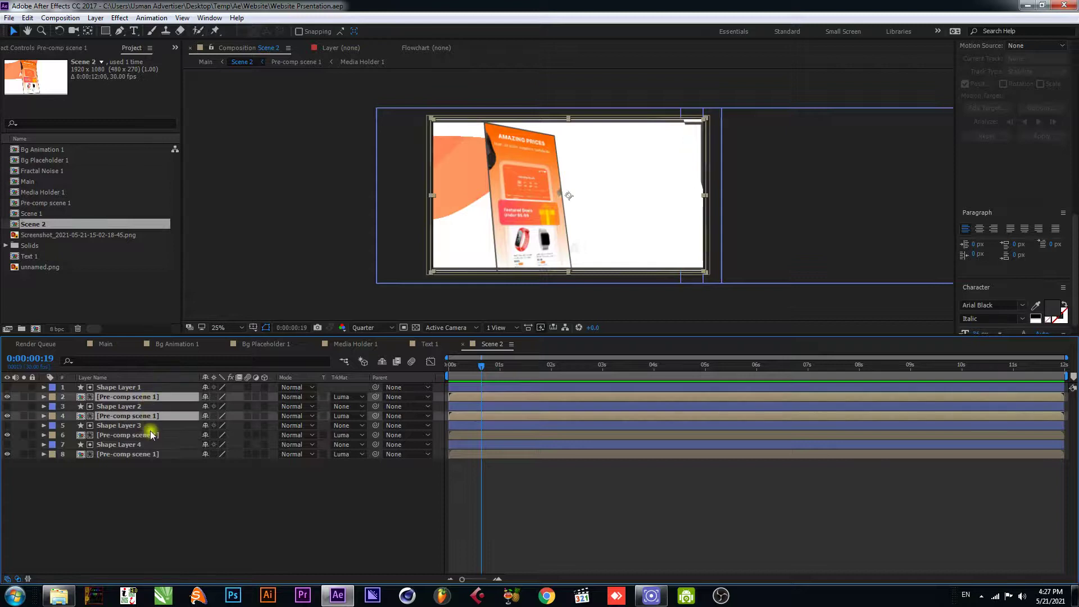
left_click(151, 436, "ctrl")
left_click(152, 454, "ctrl")
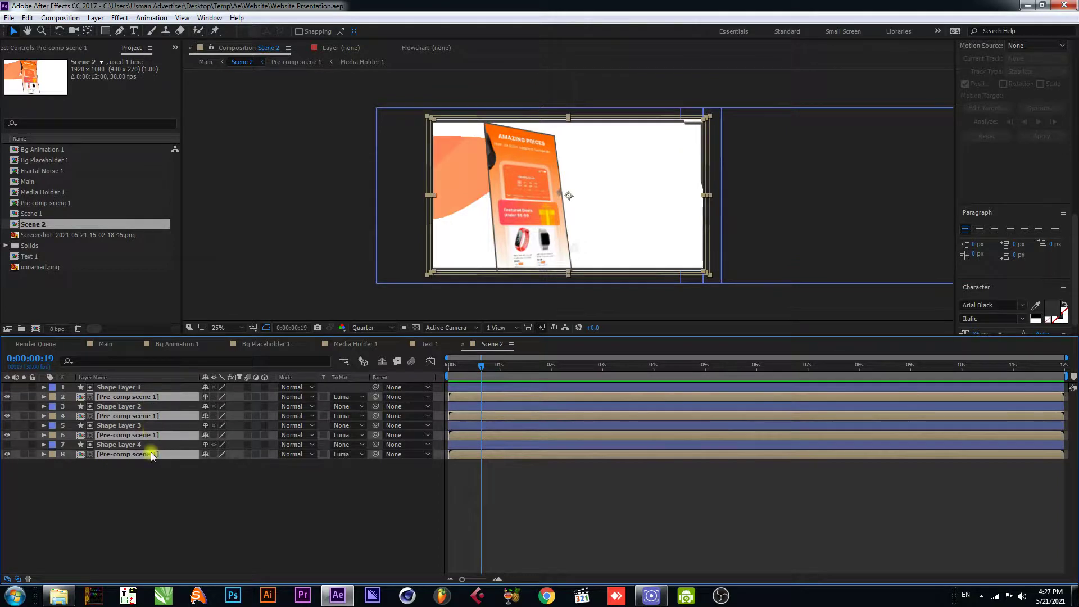
left_click(60, 203)
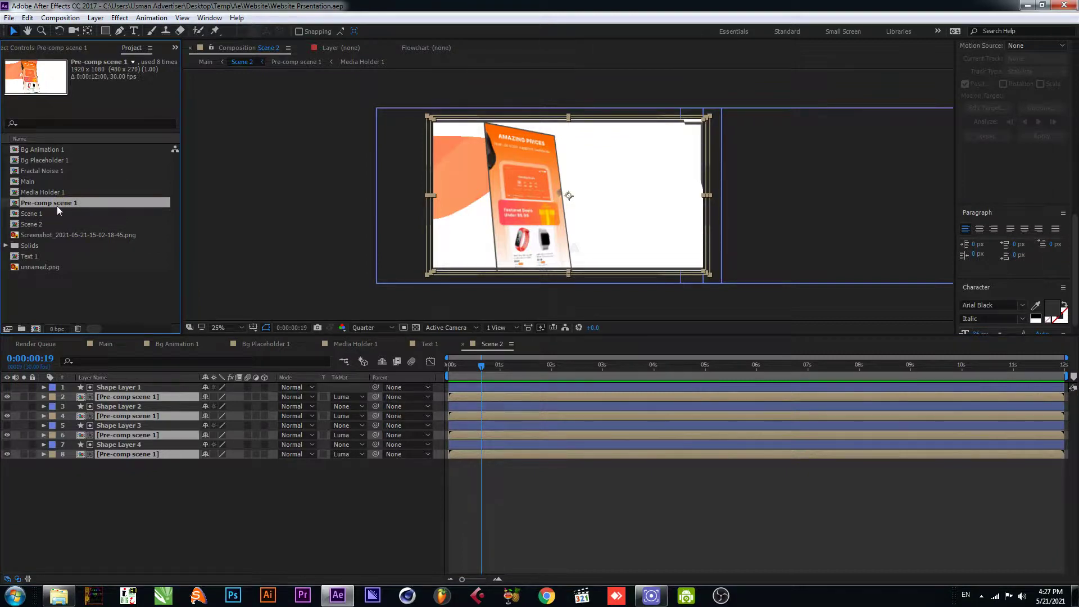
key("ctrl+d")
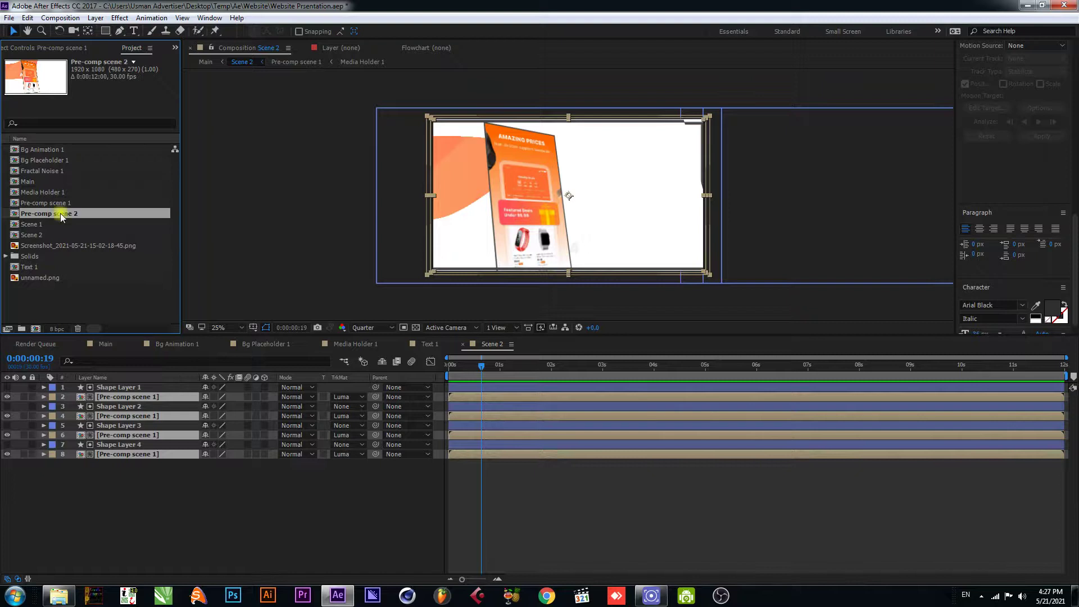
left_click_drag(59, 213, 119, 395)
key("s")
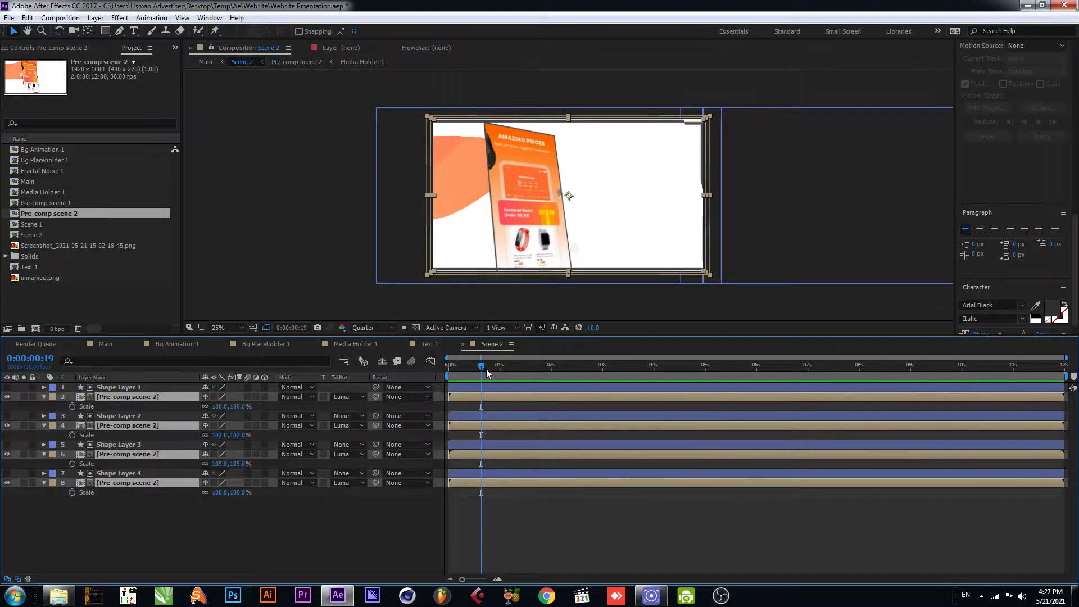
key("ctrl+s")
Step: Open Pre-comp scene 2 and replace its Media Holder 1 layer with a duplicate composition, Media Holder 2
left_click_drag(481, 384, 450, 382)
double_click(150, 397)
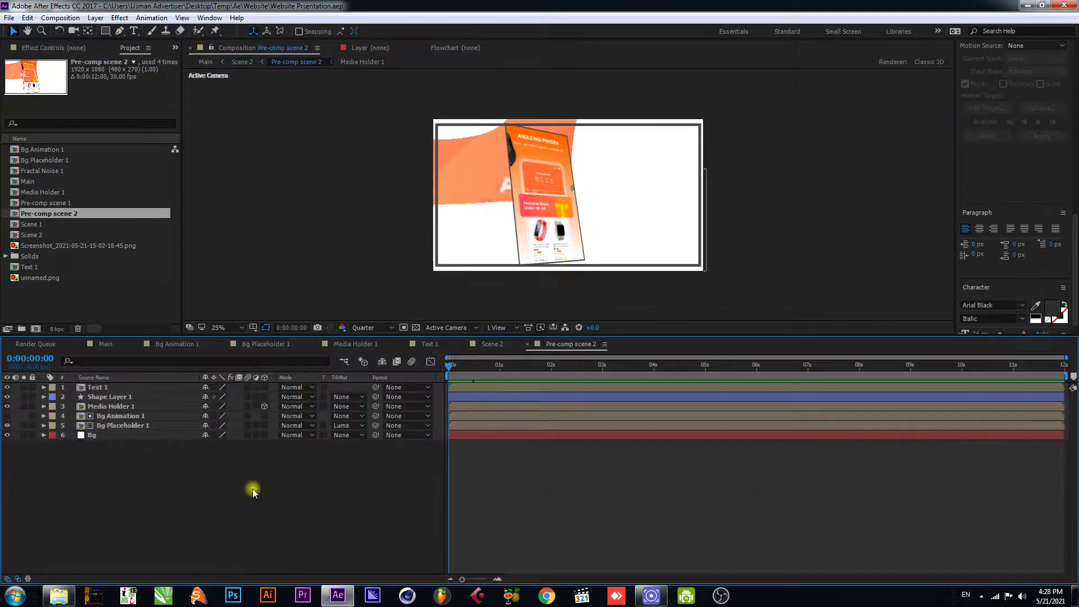
mouse_move(470, 390)
left_mouse_down()
mouse_move(533, 380)
mouse_move(459, 384)
left_mouse_up()
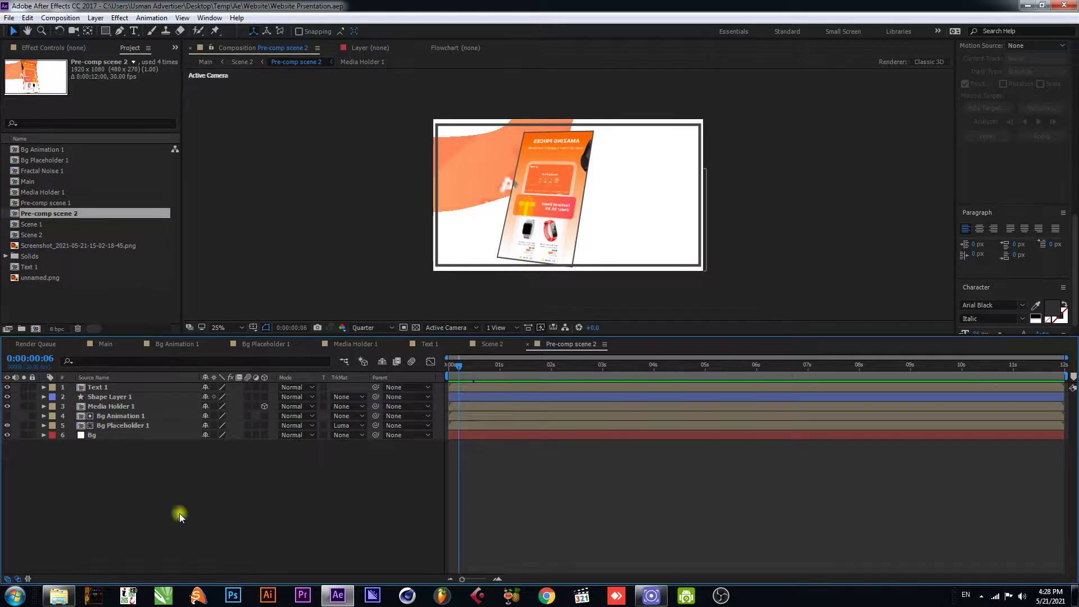
left_click(125, 410)
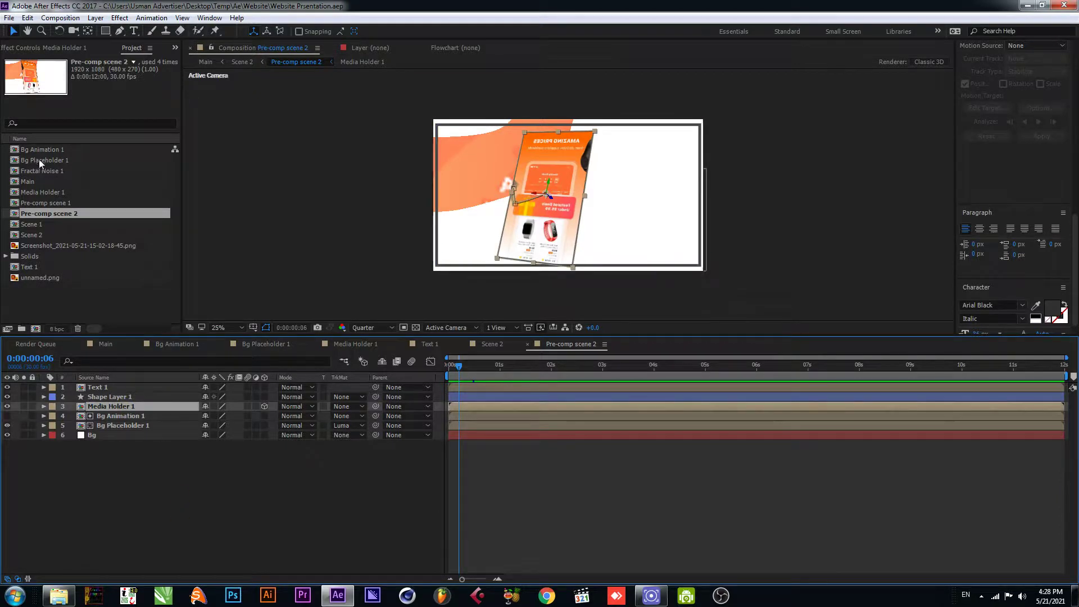
left_click(52, 192)
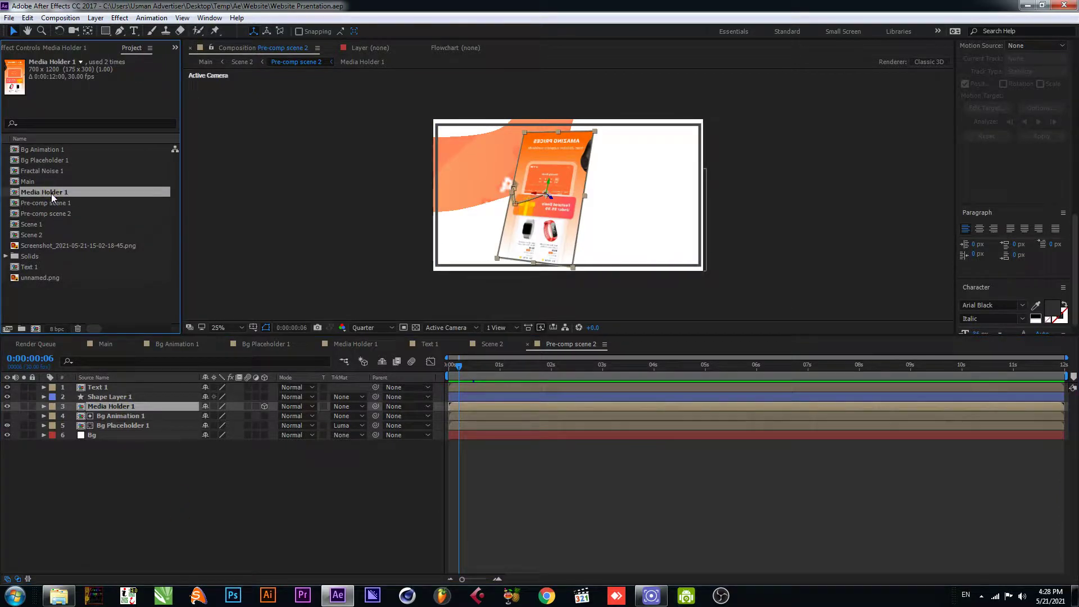
key("ctrl+d")
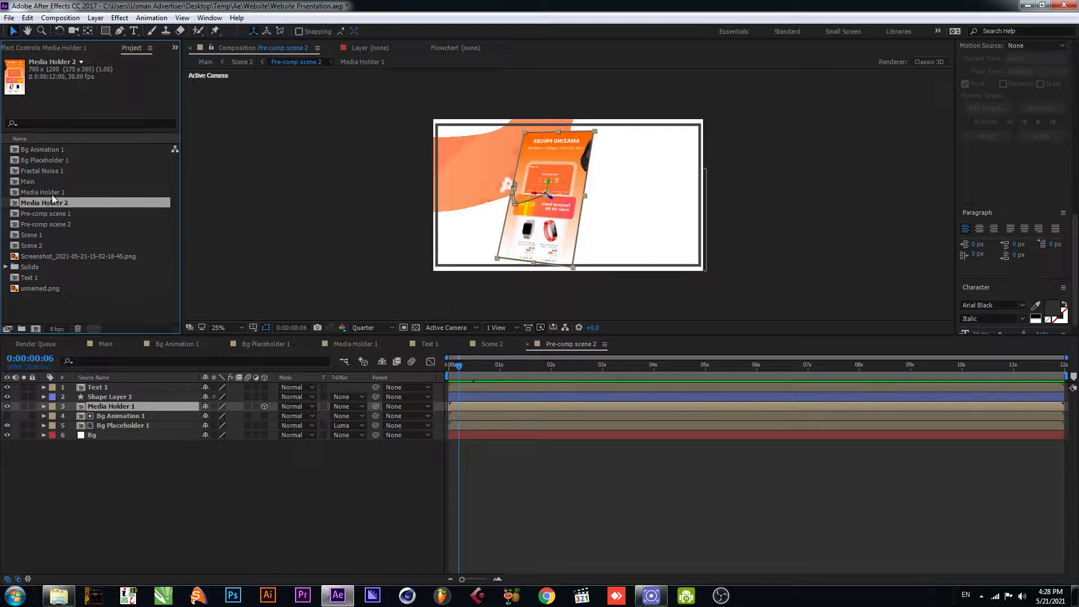
left_click_drag(53, 201, 117, 406)
Step: Duplicate the Bg Animation 1 composition and swap the copy, Bg Animation 2, into its layer in Pre-comp scene 2
left_click(128, 416)
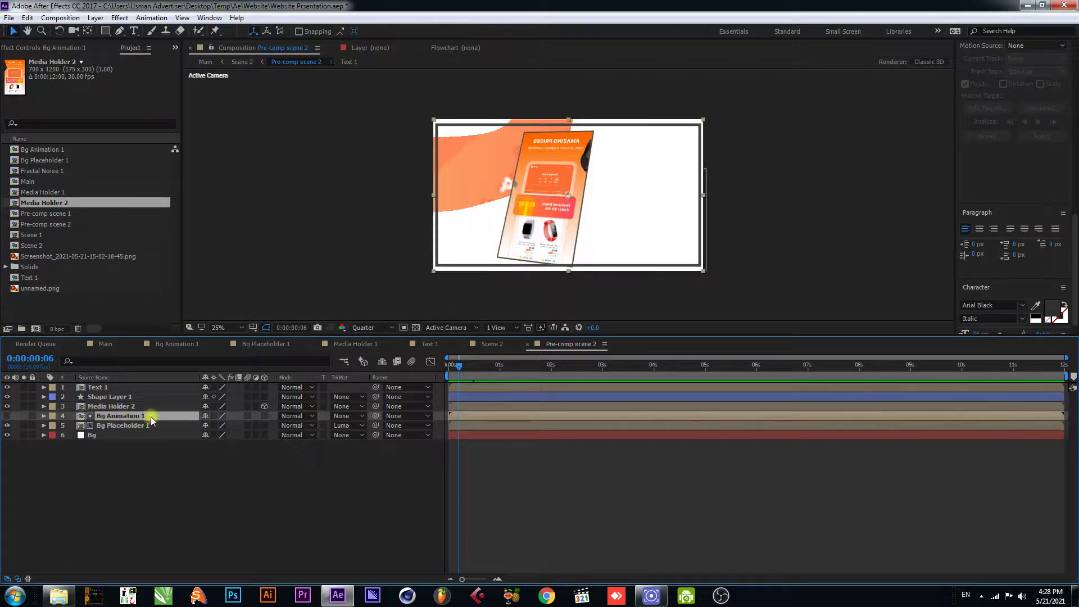
left_click(54, 151)
key("ctrl+d")
left_click_drag(57, 161, 115, 420)
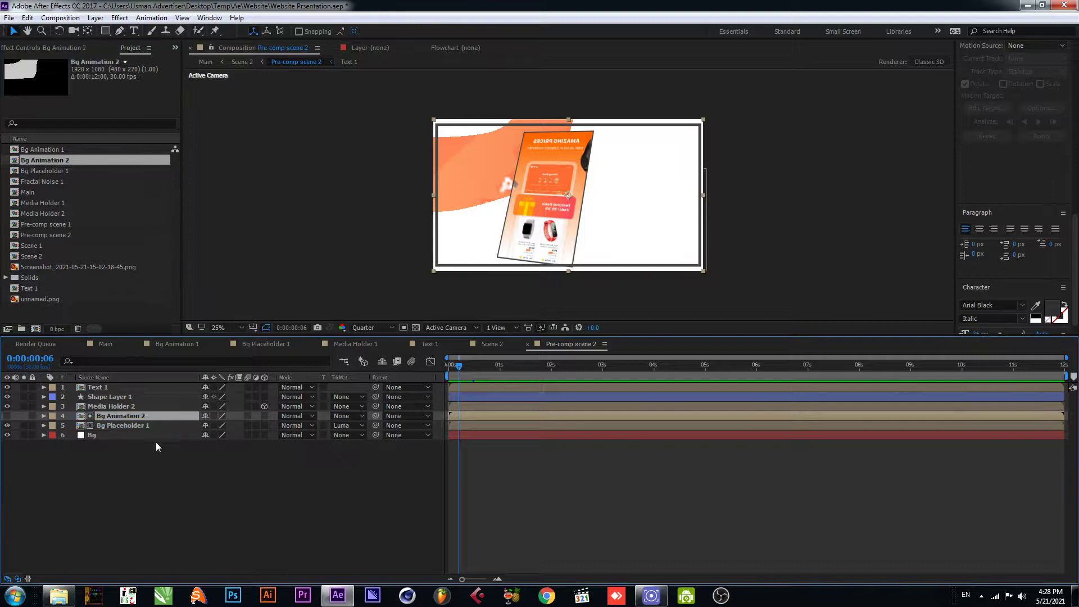
Step: Duplicate the Bg Placeholder 1 composition, swap the copy, Bg Placeholder 2, into its layer in Pre-comp scene 2, and save the project
left_click(135, 426)
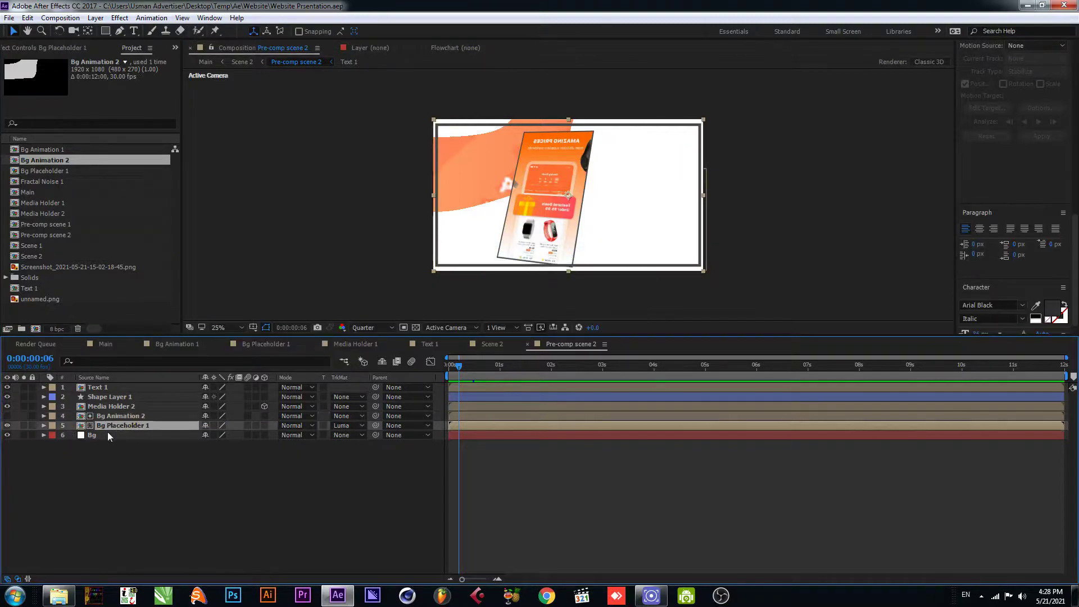
left_click(53, 172)
key("ctrl+d")
left_click_drag(55, 178, 102, 419)
key("ctrl+s")
Step: Return Pre-comp scene 2 to its first frame and open the Media Holder 2 composition
left_click_drag(501, 365, 259, 495)
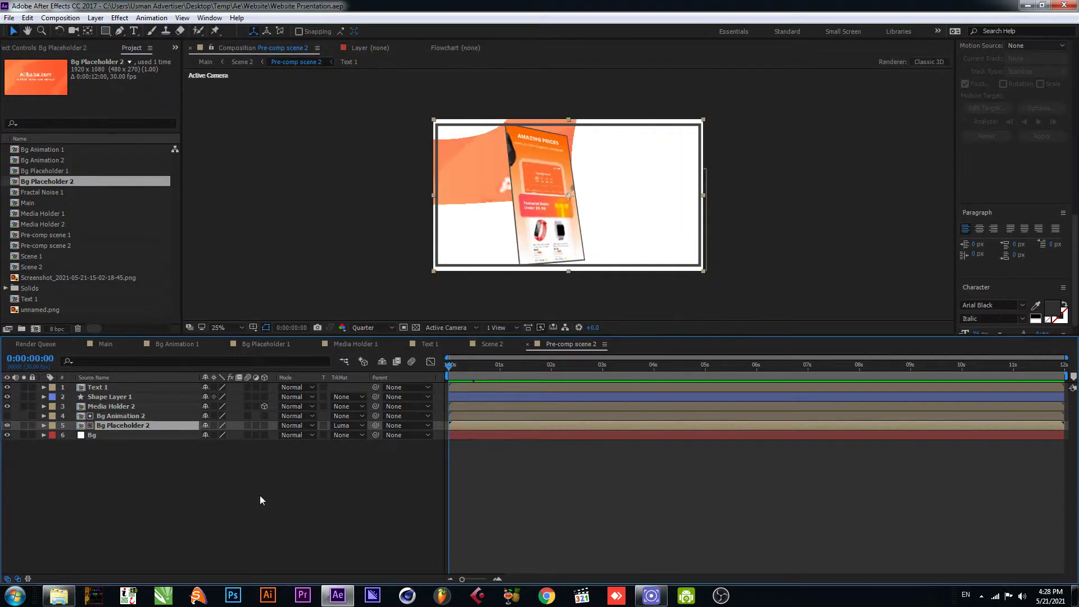
left_click(259, 495)
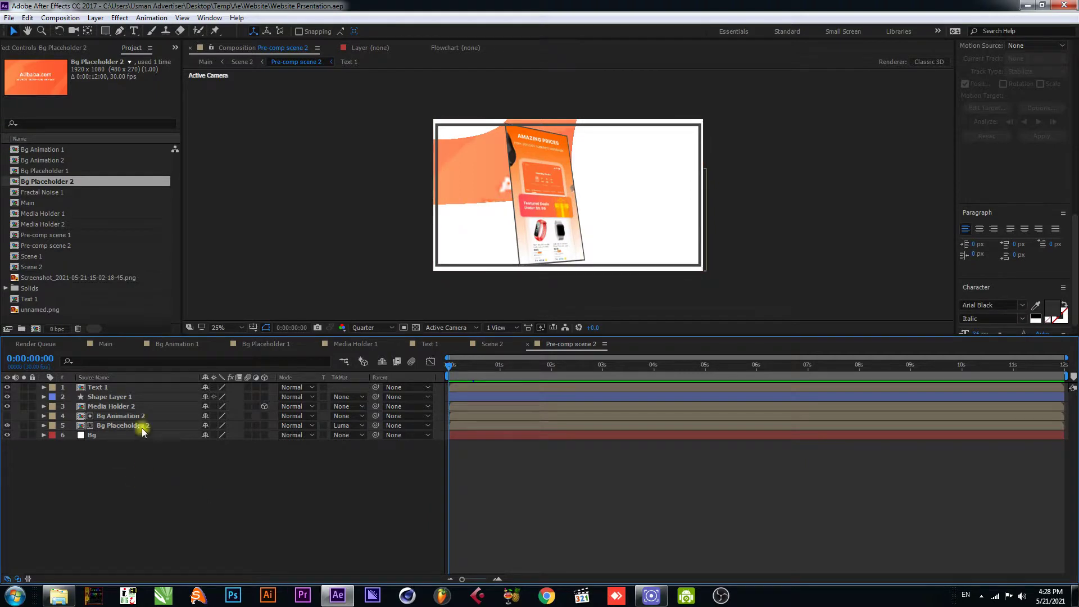
double_click(133, 406)
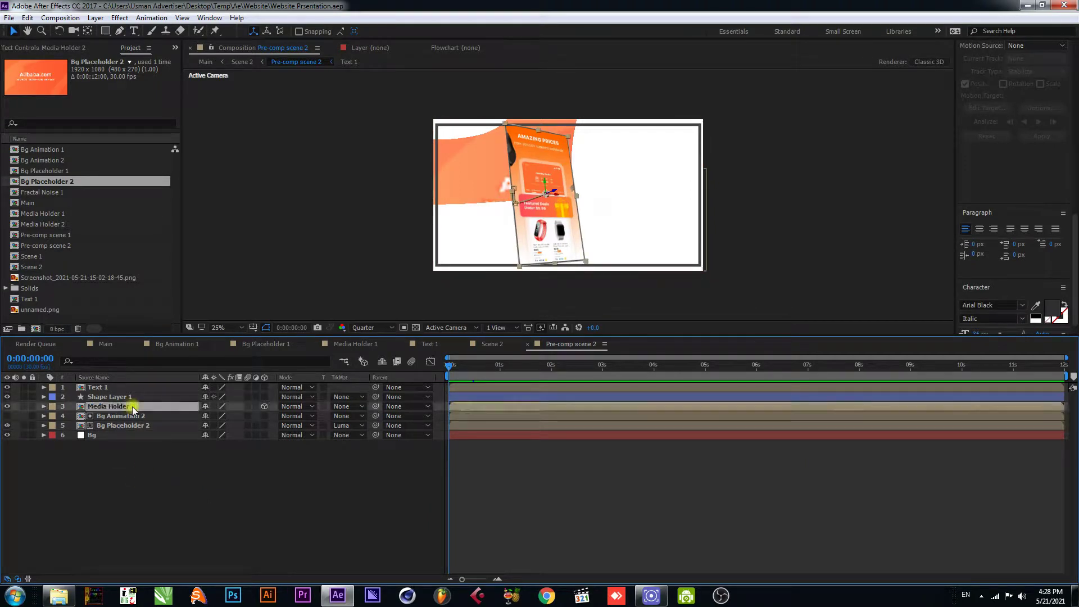
left_click(99, 426)
left_click(166, 495)
left_click(60, 596)
left_click_drag(188, 84, 338, 595)
left_click_drag(201, 548, 121, 396)
left_click(120, 396)
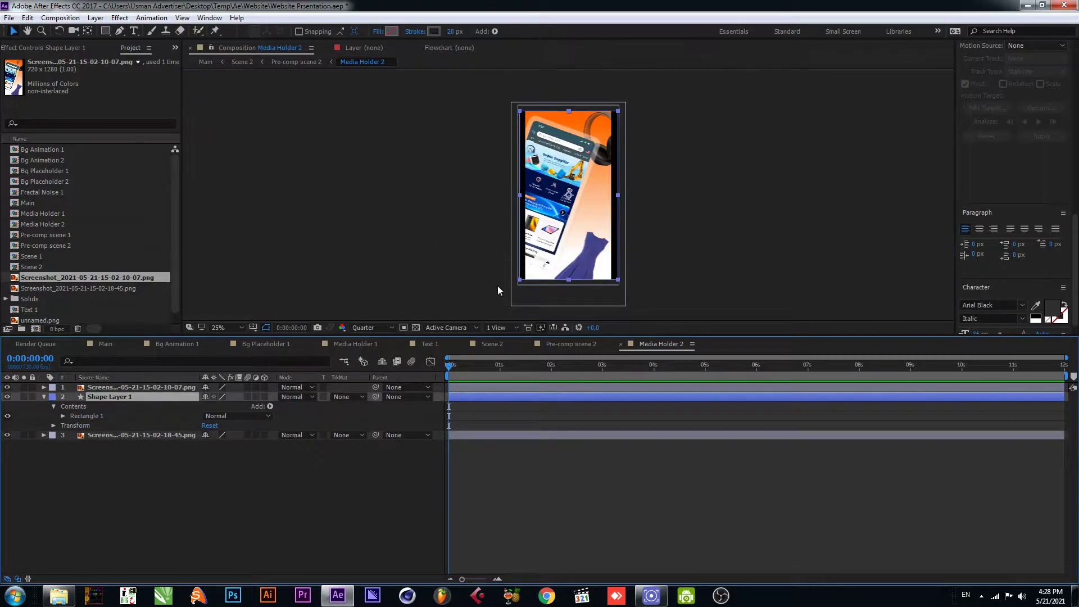
left_click_drag(619, 195, 629, 191)
key("ctrl+z")
key("ctrl+z")
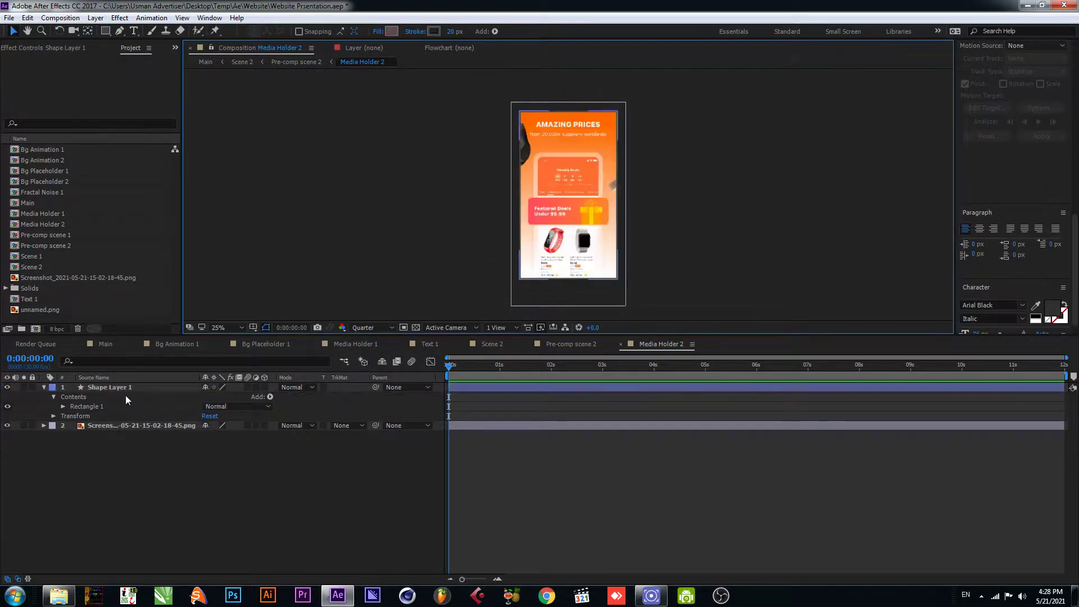
left_click(59, 595)
left_click_drag(188, 84, 117, 429)
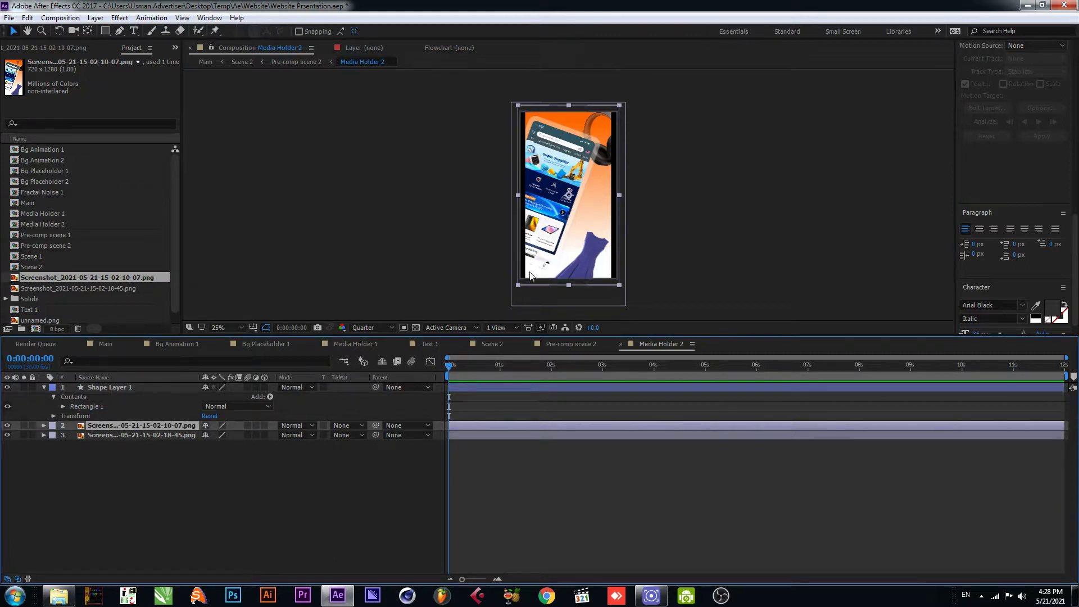
left_click_drag(619, 197, 624, 194)
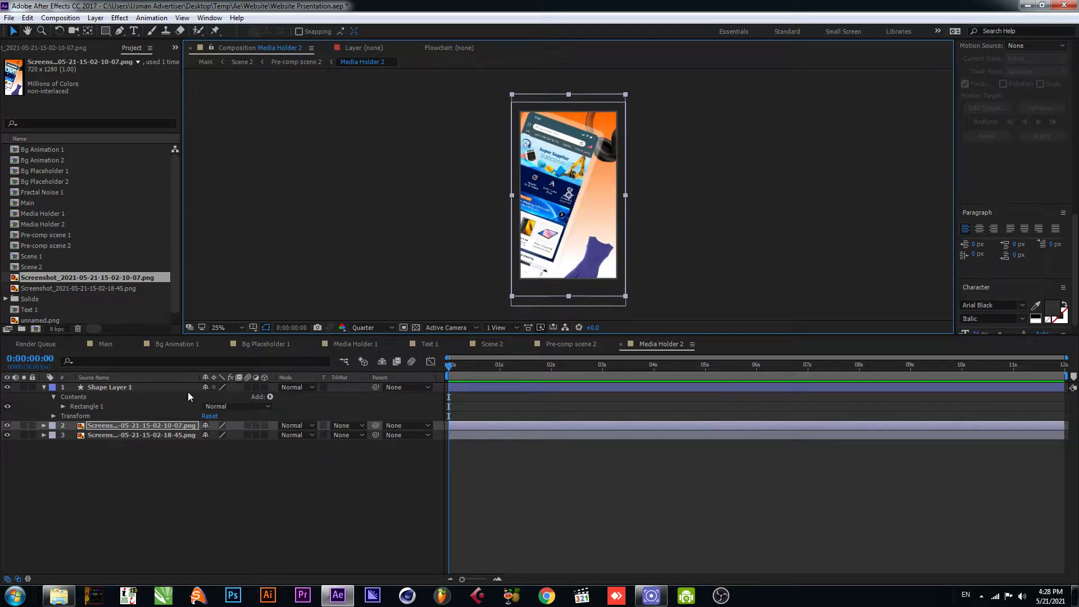
left_click(116, 436)
key("Delete")
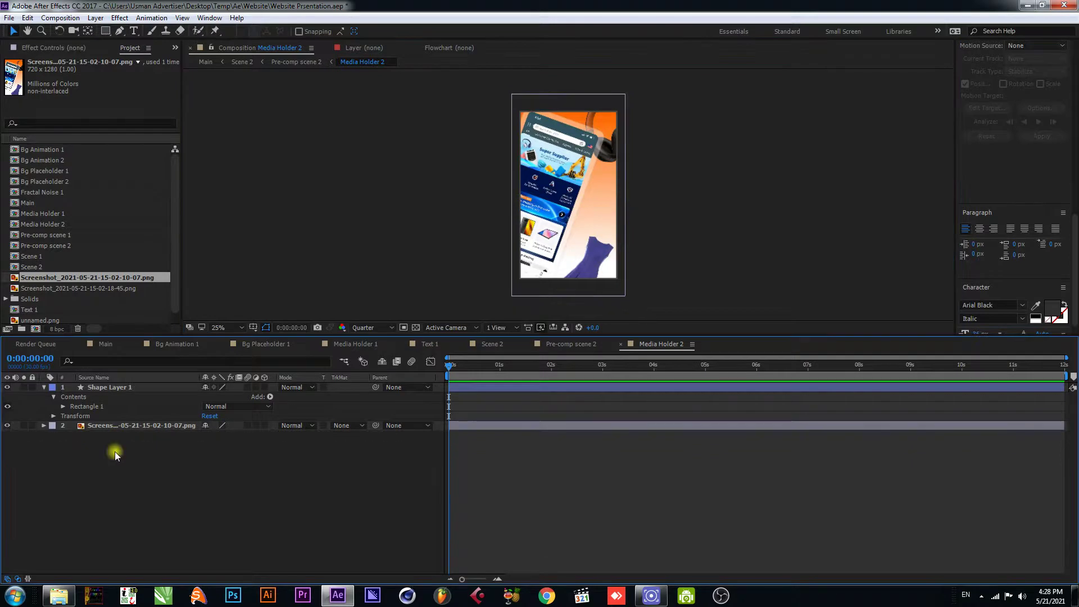
key("ctrl+s")
Step: Preview the updated media holder's animation in Pre-comp scene 2
left_click(565, 346)
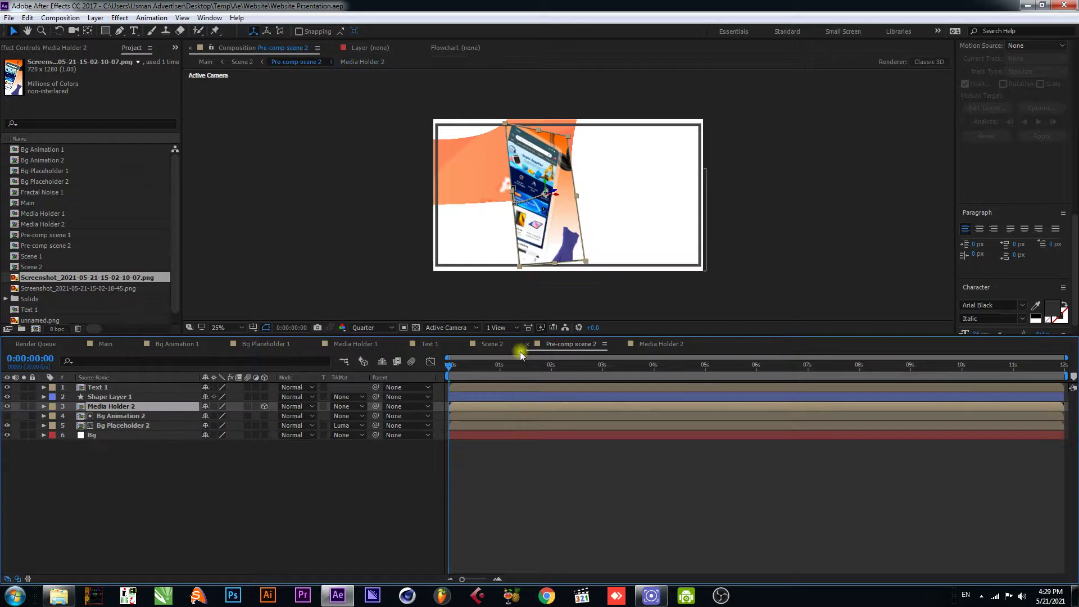
key("space")
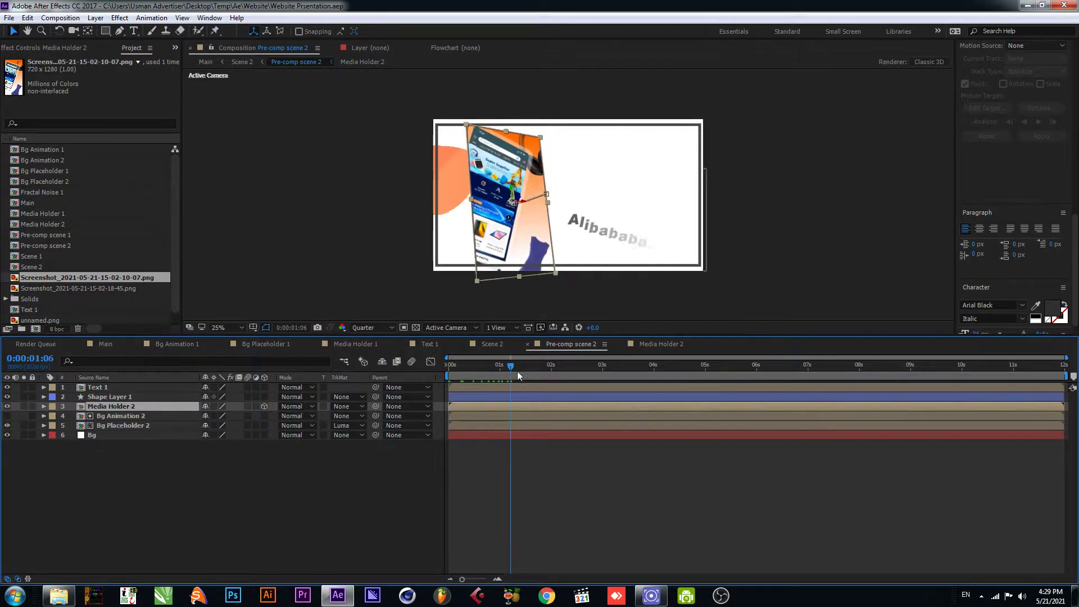
left_click_drag(521, 372, 467, 383)
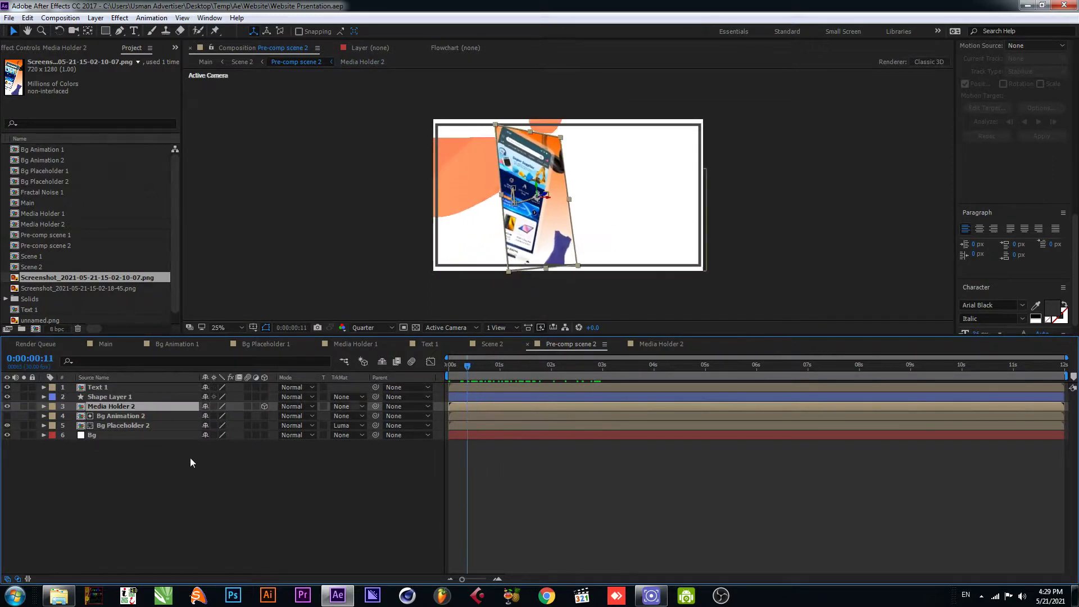
Step: Replace unnamed.png in Bg Placeholder 2 with welcome-to-alibabacom-1-728.jpg, enlarged to cover the whole frame, and save the project
double_click(129, 426)
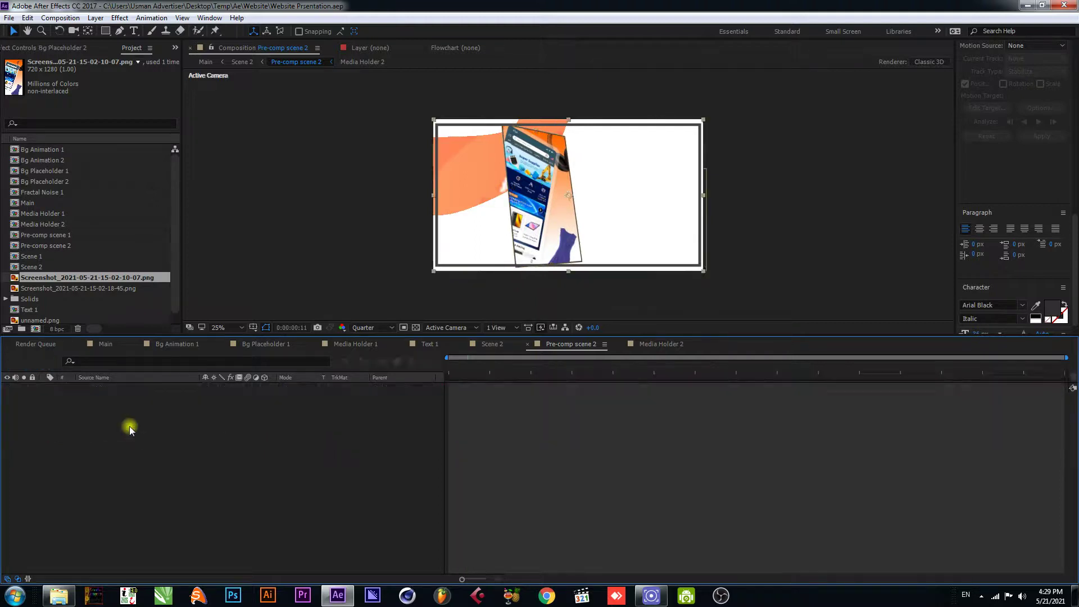
left_click(58, 595)
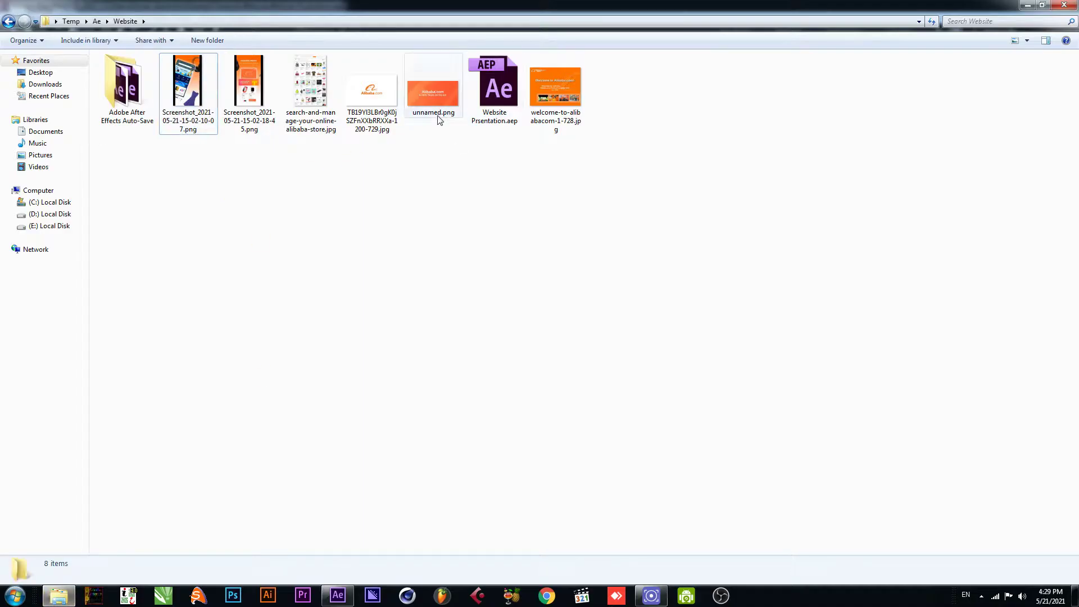
left_click_drag(555, 86, 126, 482)
left_click_drag(619, 156, 706, 86)
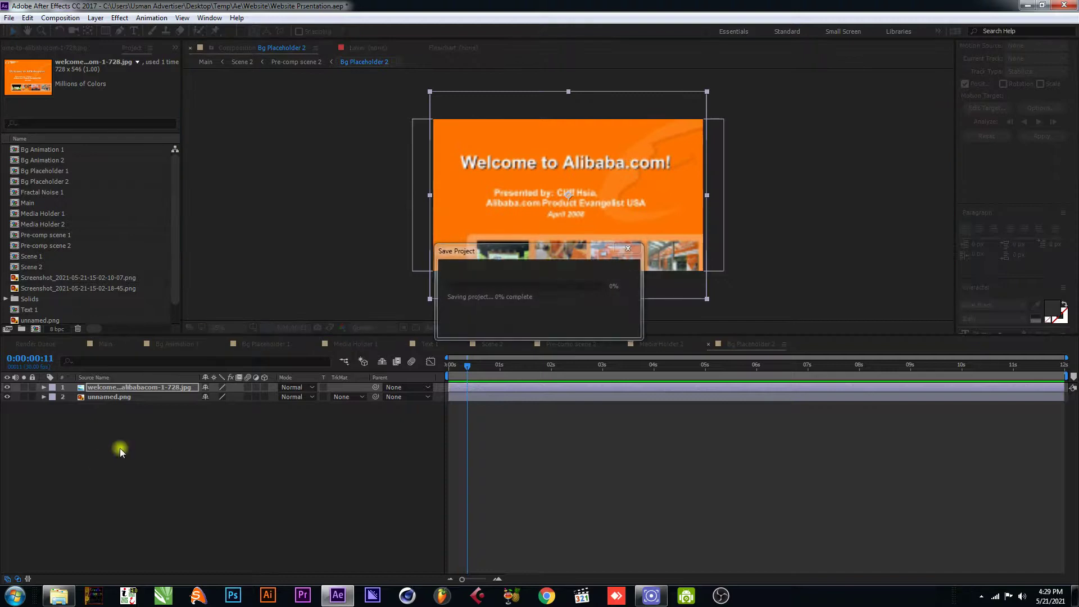
left_click(140, 397)
key("Delete")
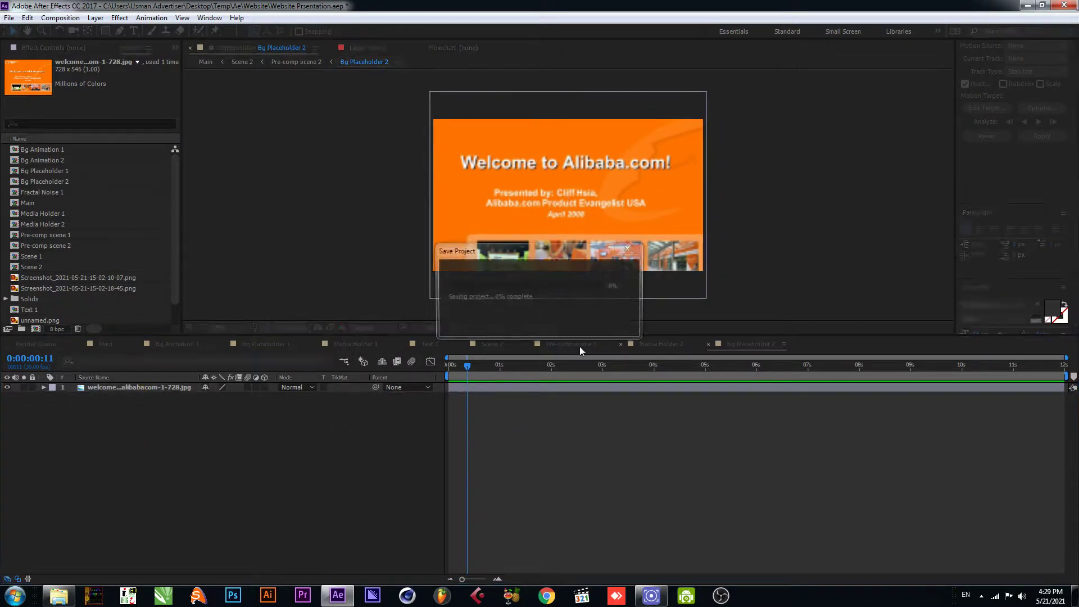
Step: From Pre-comp scene 2, open Bg Animation 2 and preview its nested Fractal Noise 1 composition
left_click(570, 344)
left_click_drag(478, 365, 487, 366)
double_click(121, 416)
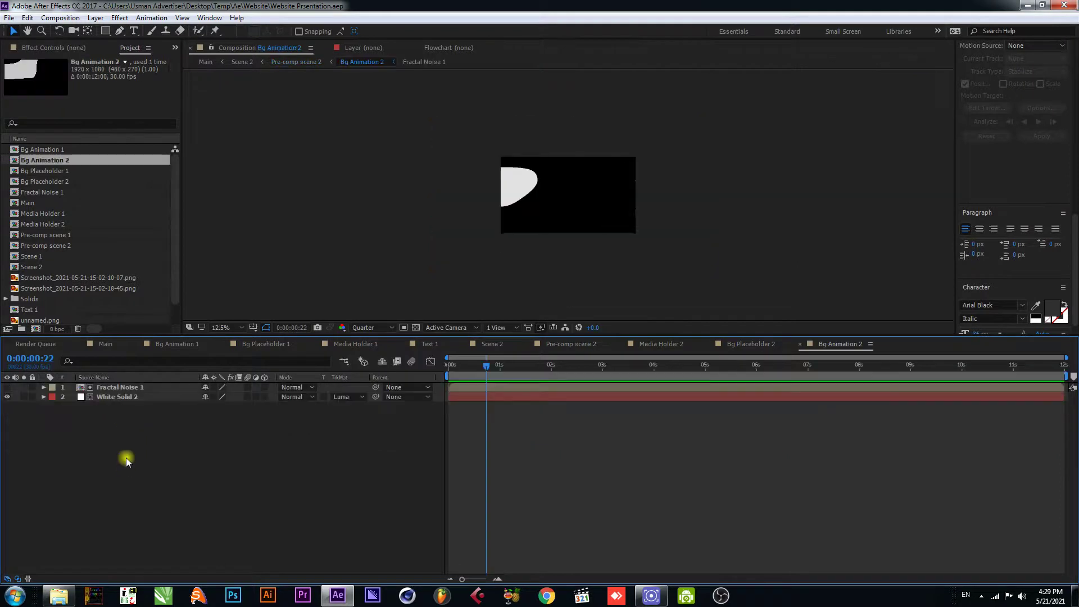
double_click(124, 387)
key("space")
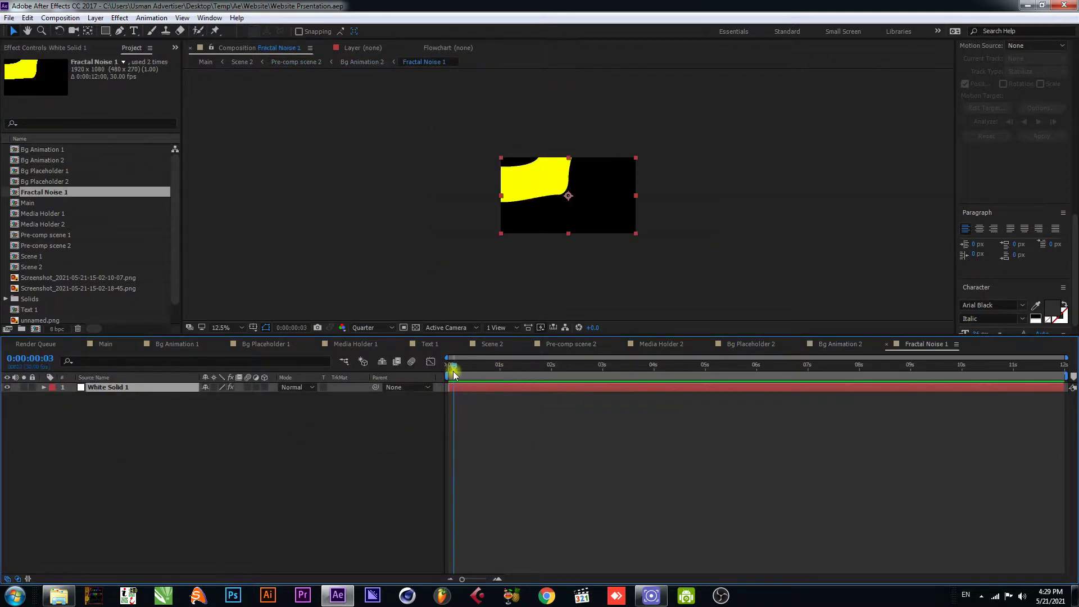
Step: Change White Solid 1's Fractal Noise Evolution keyframes to 0x+110° at the start and 1x+10° at 4 seconds
left_click(58, 47)
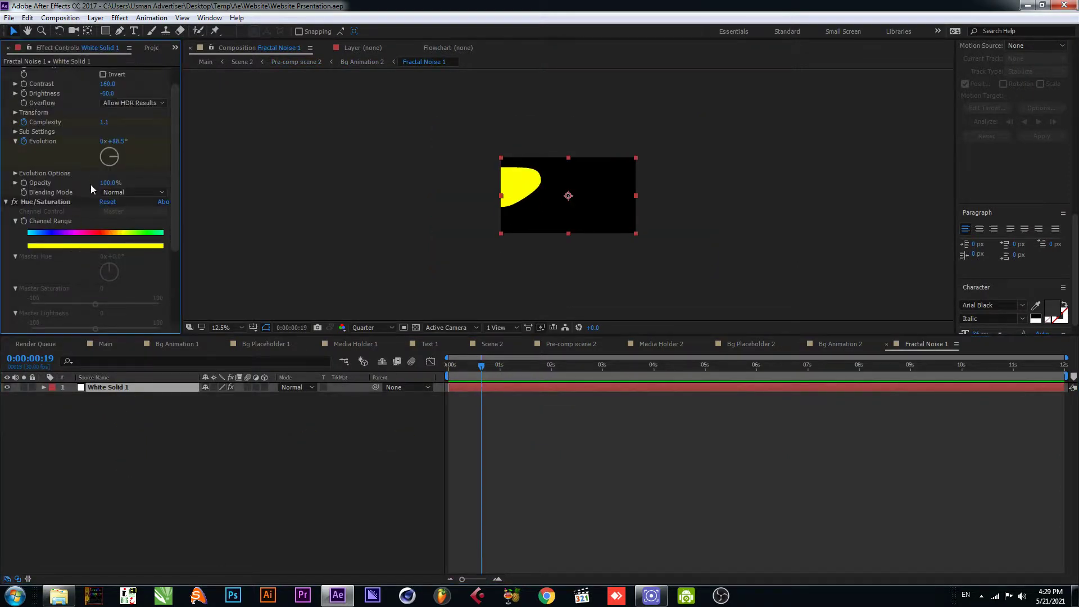
scroll(81, 172, "up", 1)
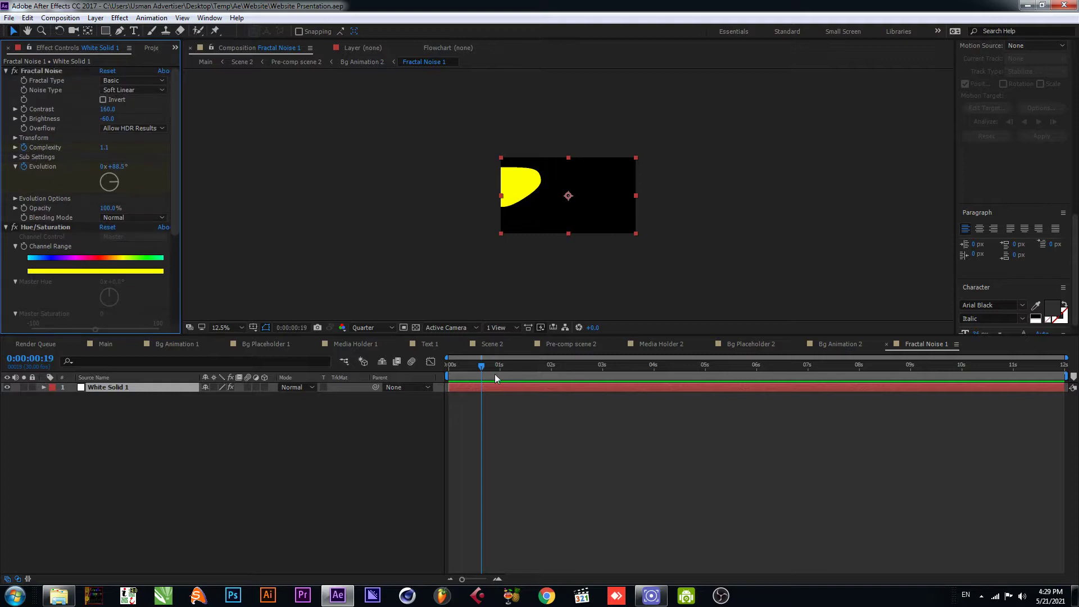
left_click(50, 164)
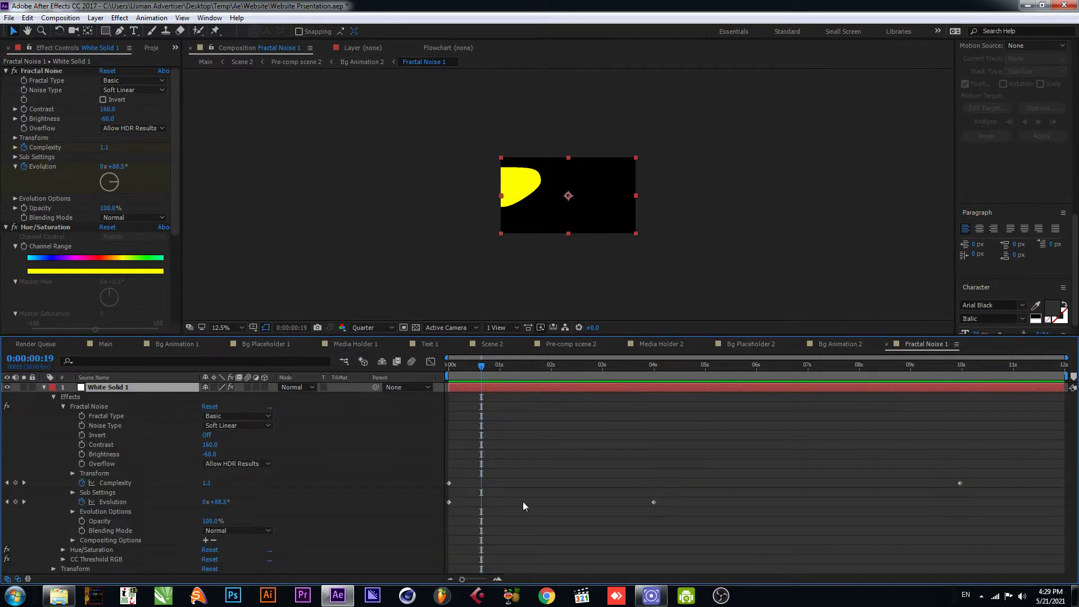
left_click(8, 502)
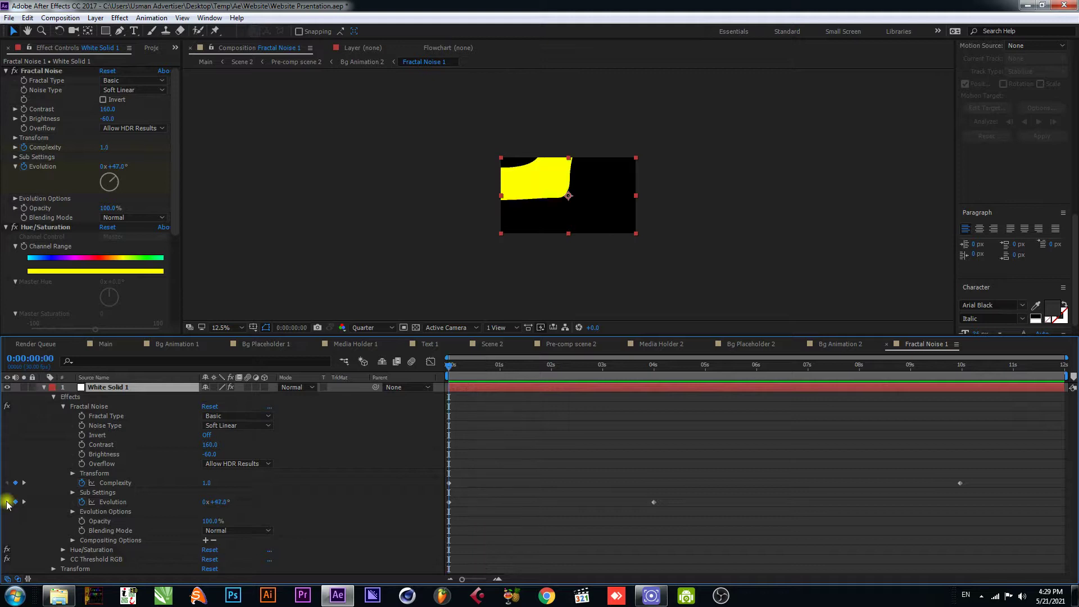
left_click_drag(118, 167, 150, 163)
left_click(25, 502)
left_click_drag(122, 167, 153, 163)
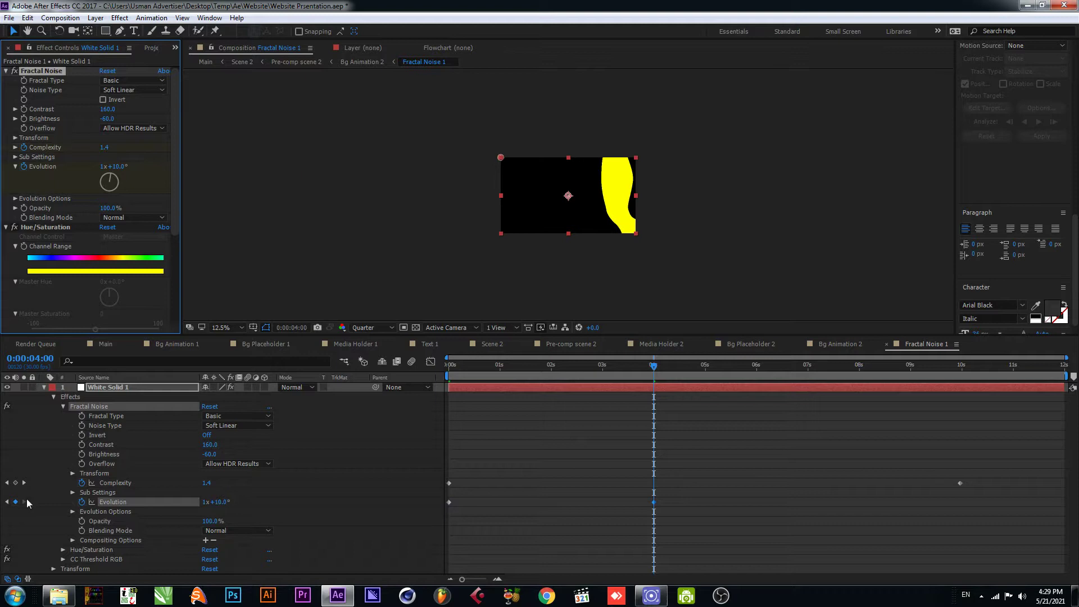
Step: Preview the noise animation, set Evolution to 1x+43° and Complexity to 2.1 at 4 seconds, and save the project
left_click(575, 383)
key("Home")
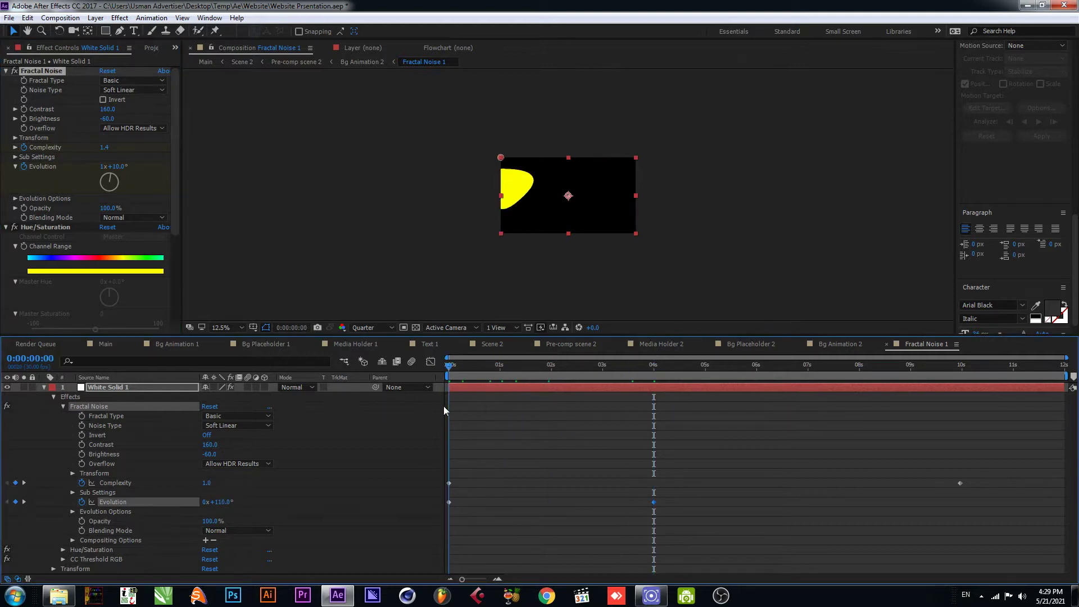
key("space")
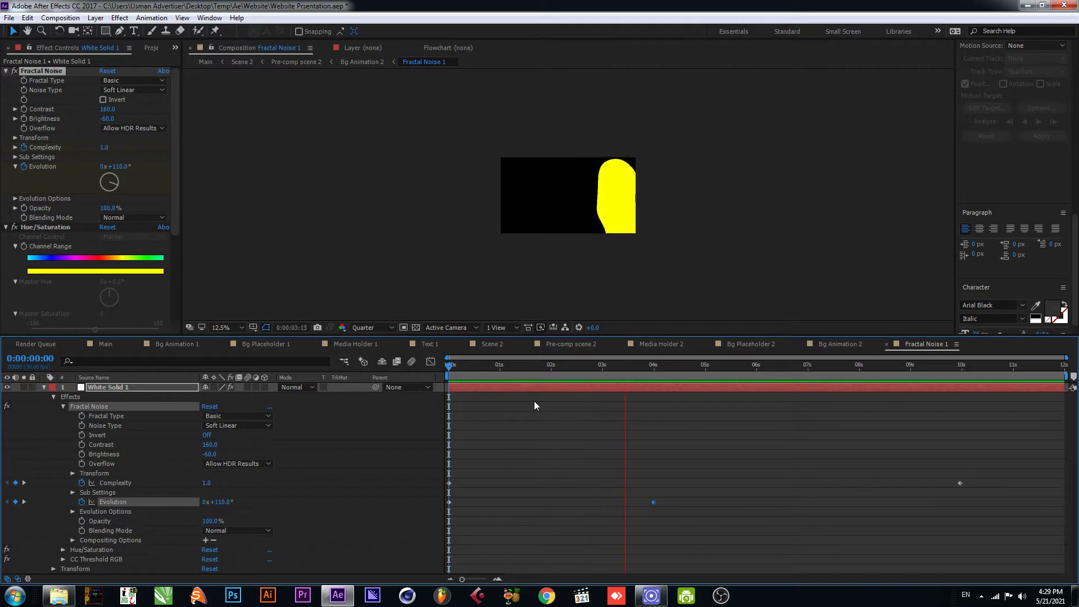
left_click(652, 385)
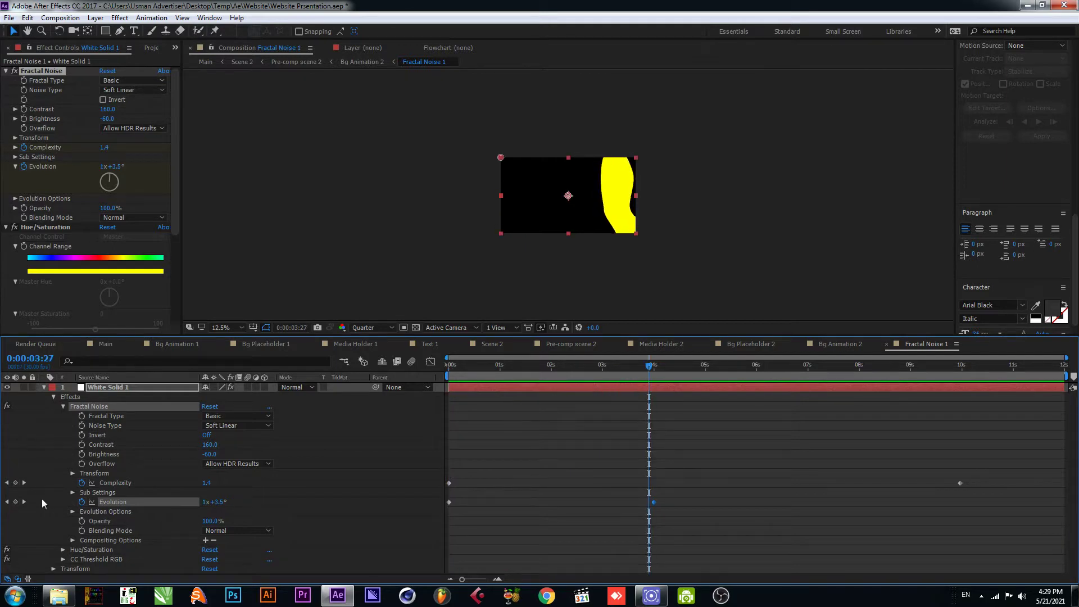
left_click(23, 501)
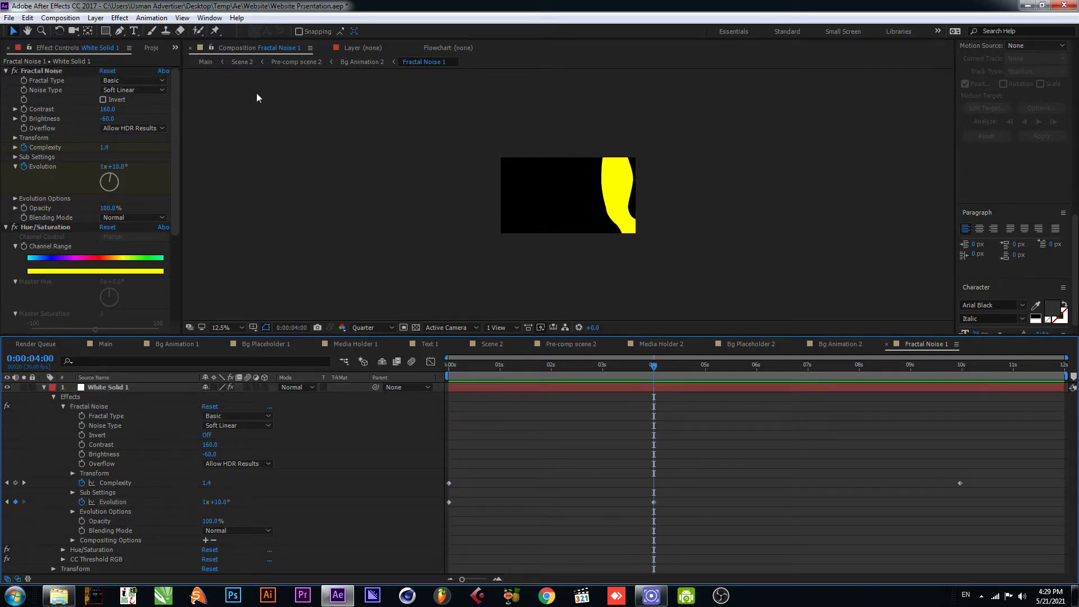
left_click_drag(123, 168, 140, 166)
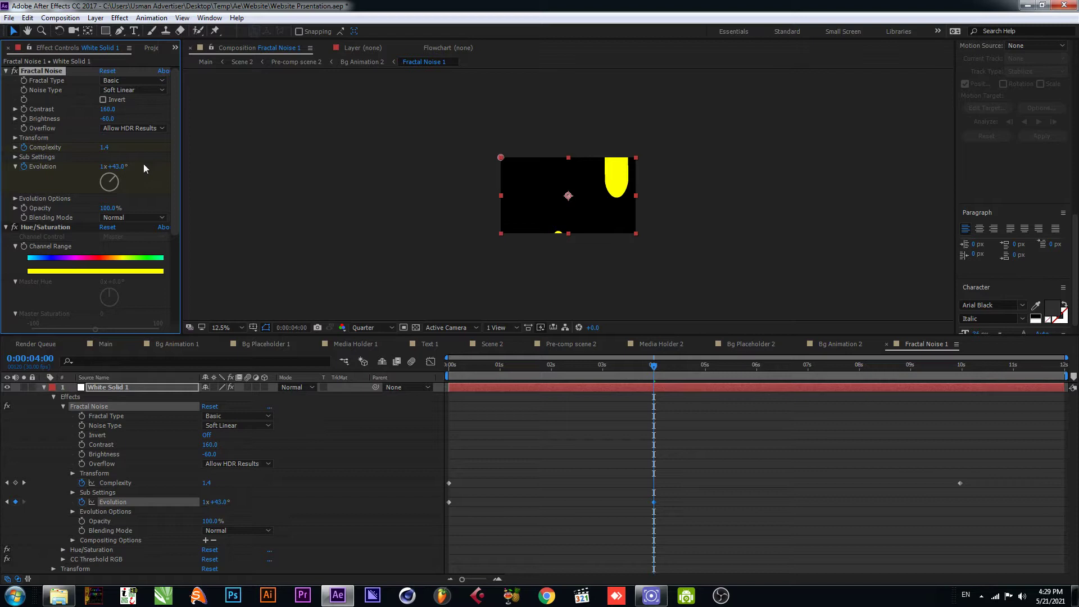
left_click_drag(106, 147, 122, 147)
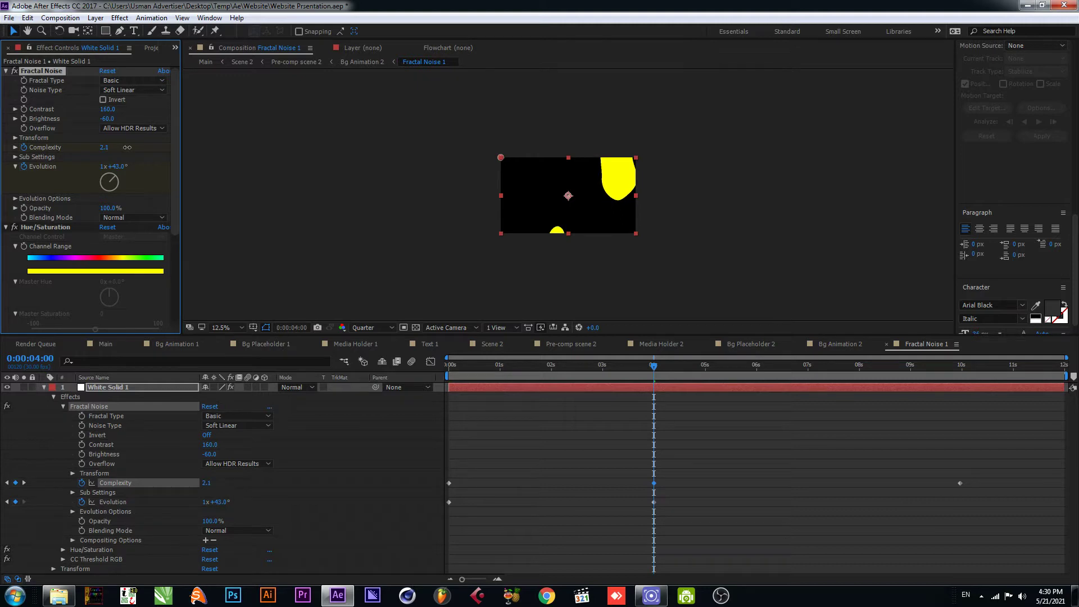
key("ctrl+s")
Step: Play the Main composition from the beginning to check the transition between the two scenes
left_click(101, 344)
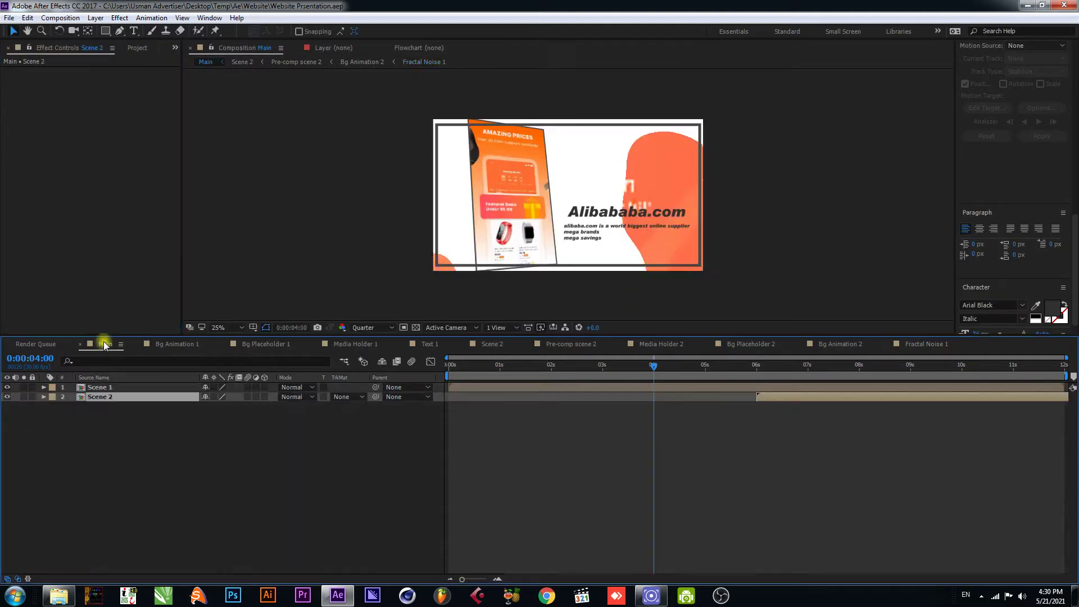
key("Home")
key("space")
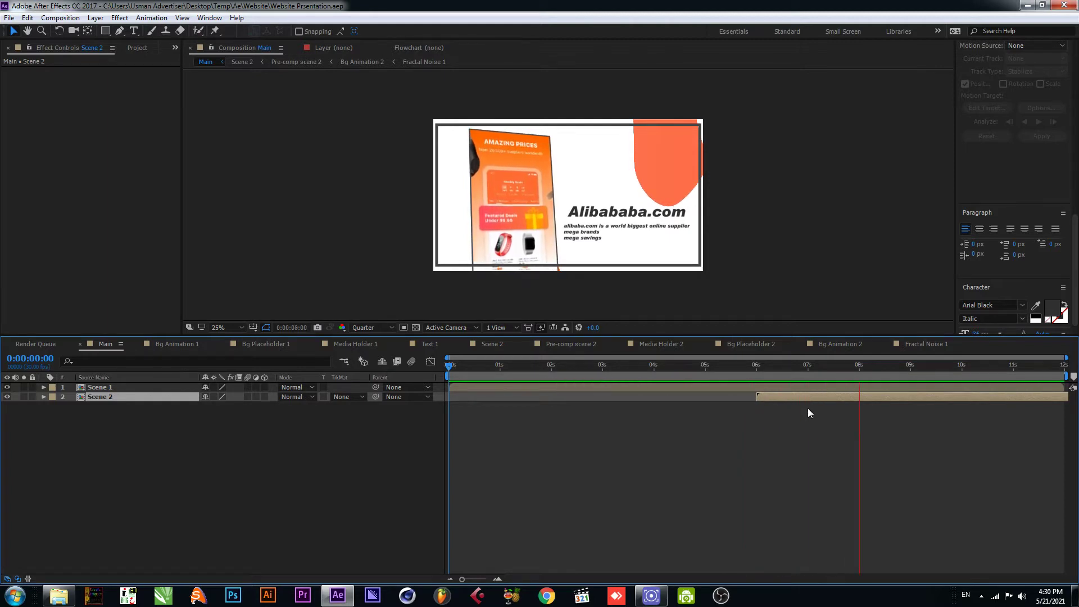
key("space")
Step: Shift the Scene 2 layer in Main to start at about 0:00:09:04, previewing the transition after each move
left_click_drag(797, 397, 882, 397)
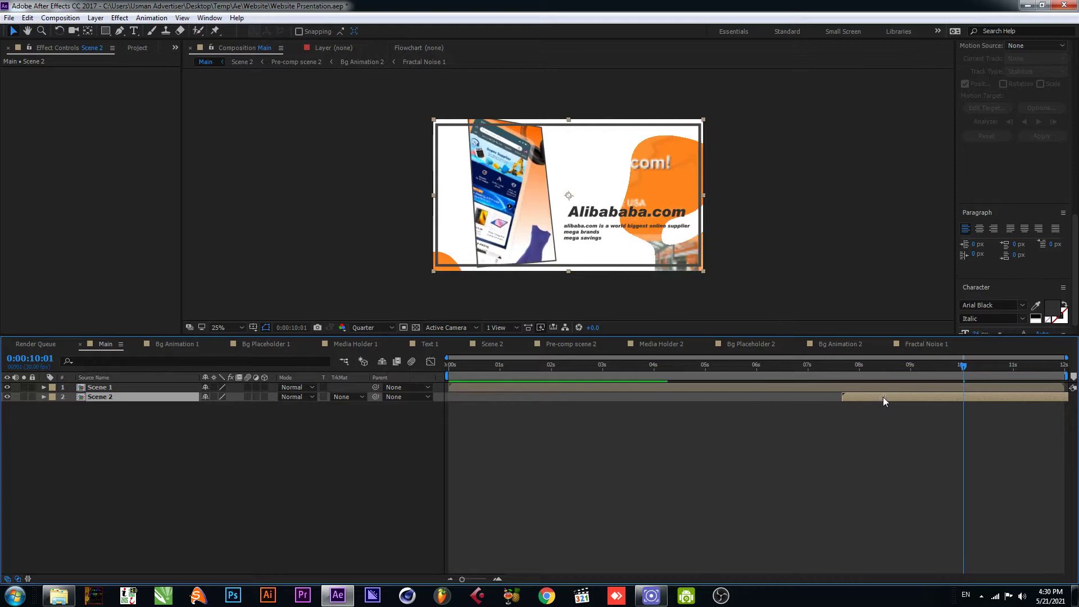
left_click(778, 367)
left_click_drag(777, 366, 749, 368)
key("space")
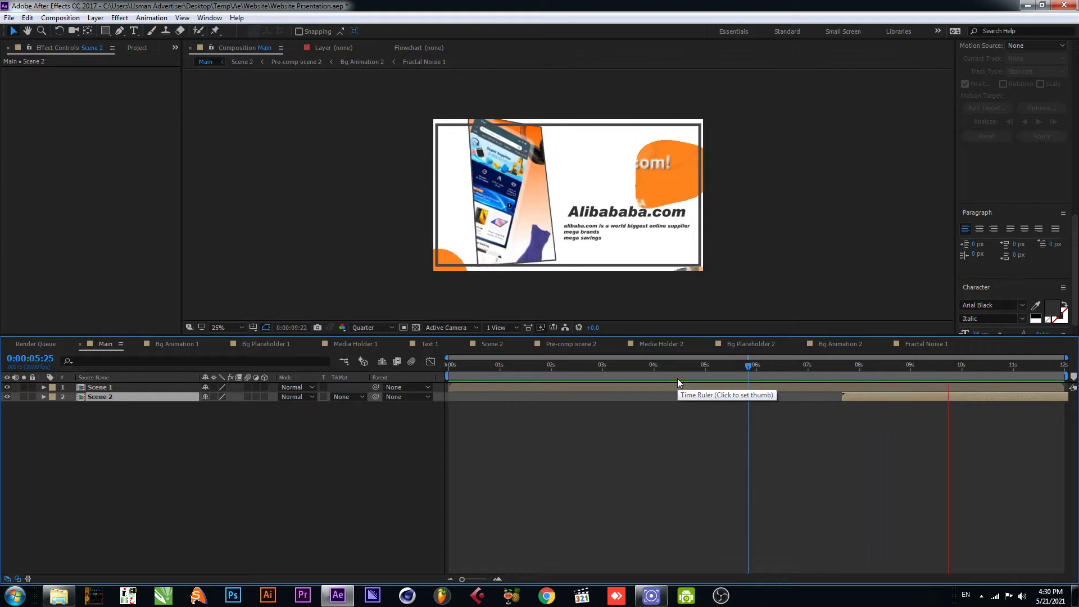
left_click(882, 397)
left_click_drag(882, 397, 925, 397)
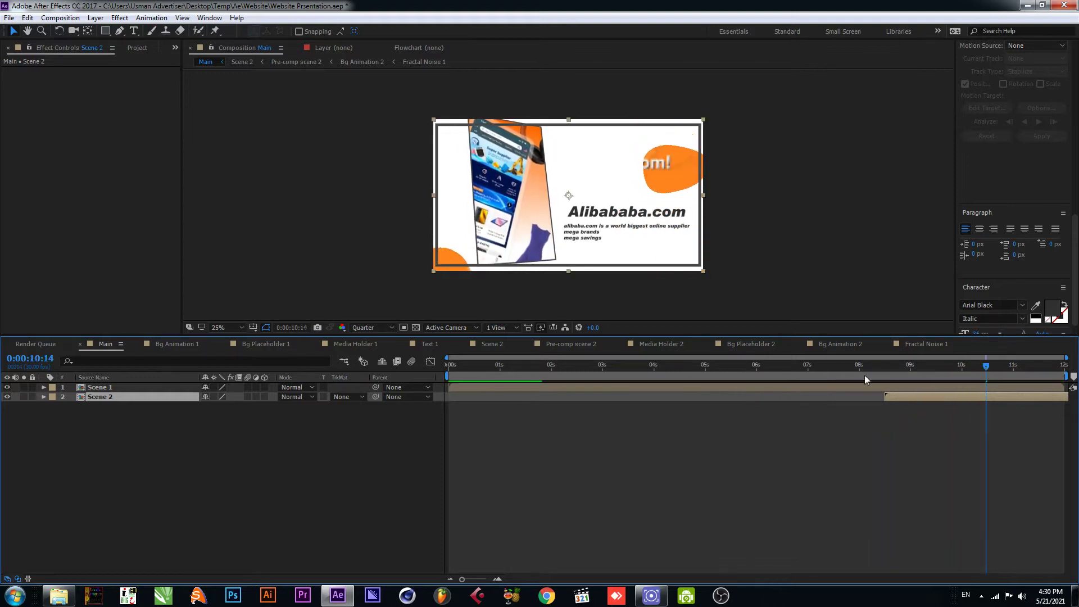
left_click(836, 367)
key("space")
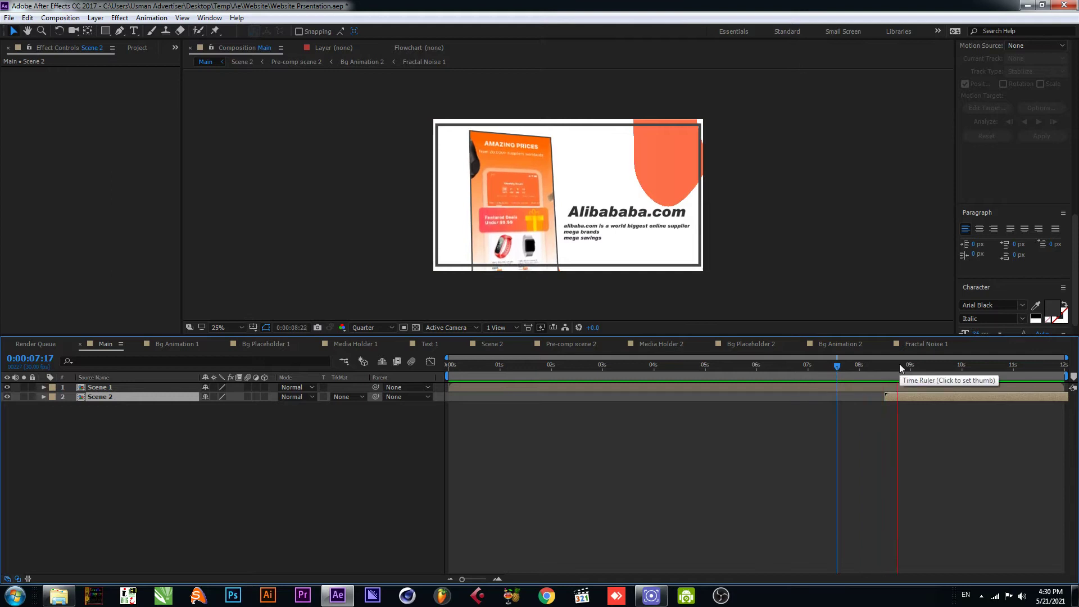
left_click_drag(900, 397, 931, 396)
left_click(843, 364)
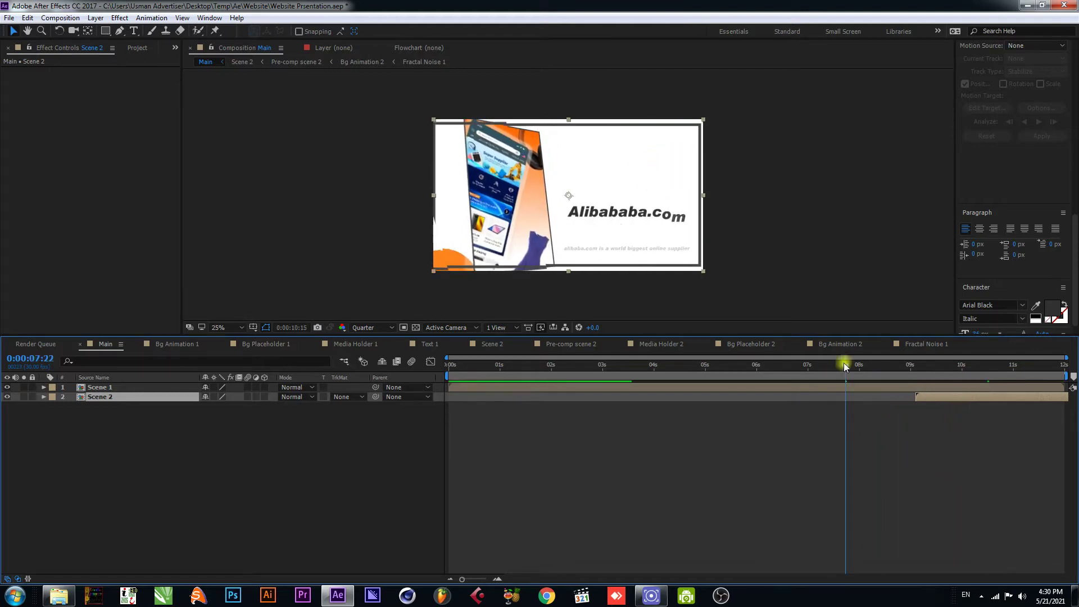
key("space")
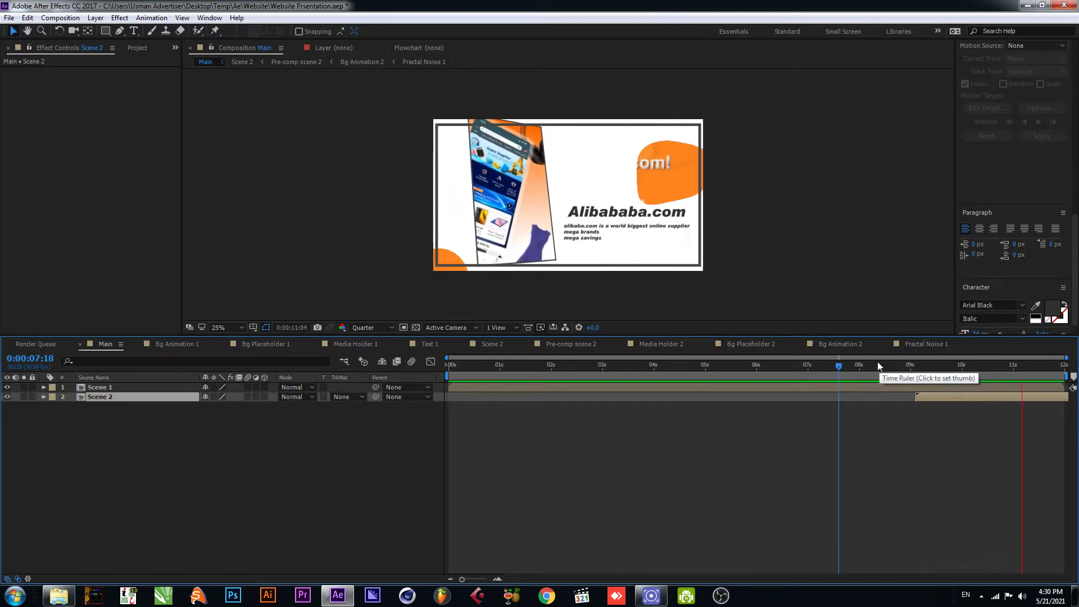
key("space")
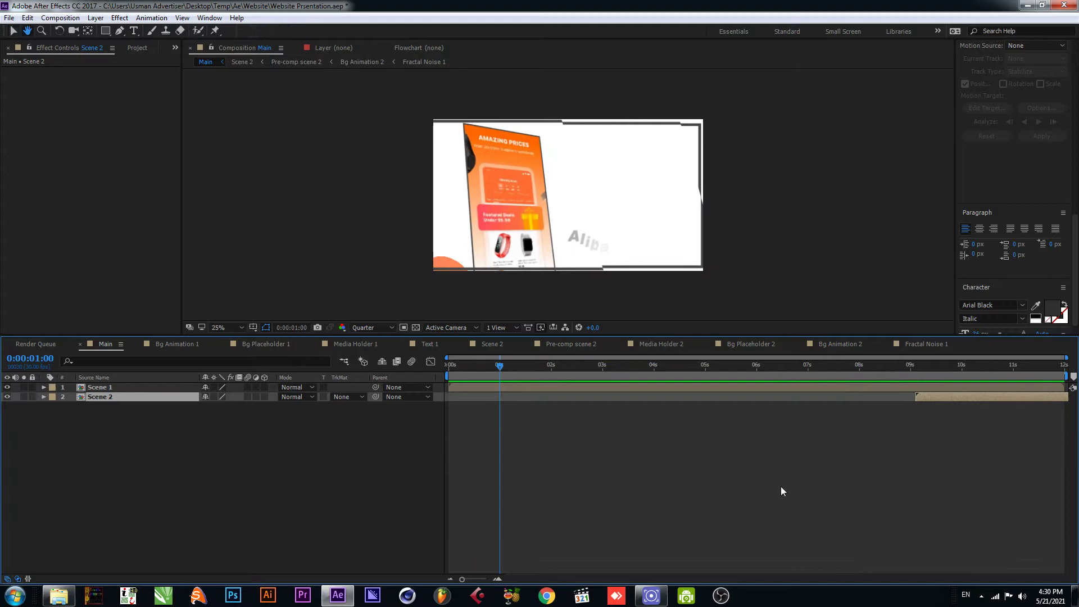
Step: Extend the Main composition's duration to 20 seconds
key("ctrl+k")
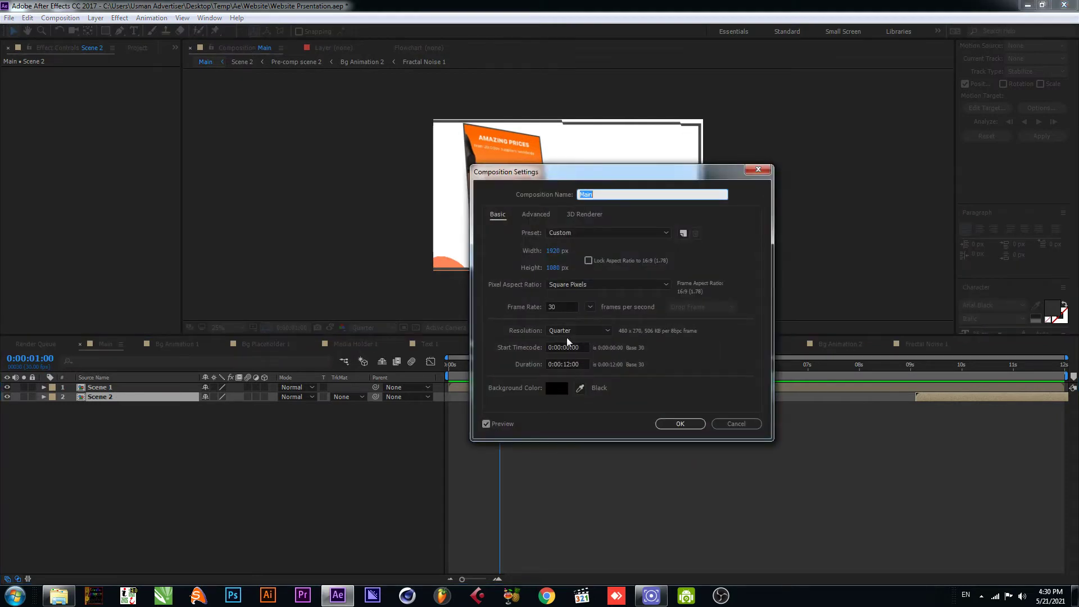
left_click(568, 364)
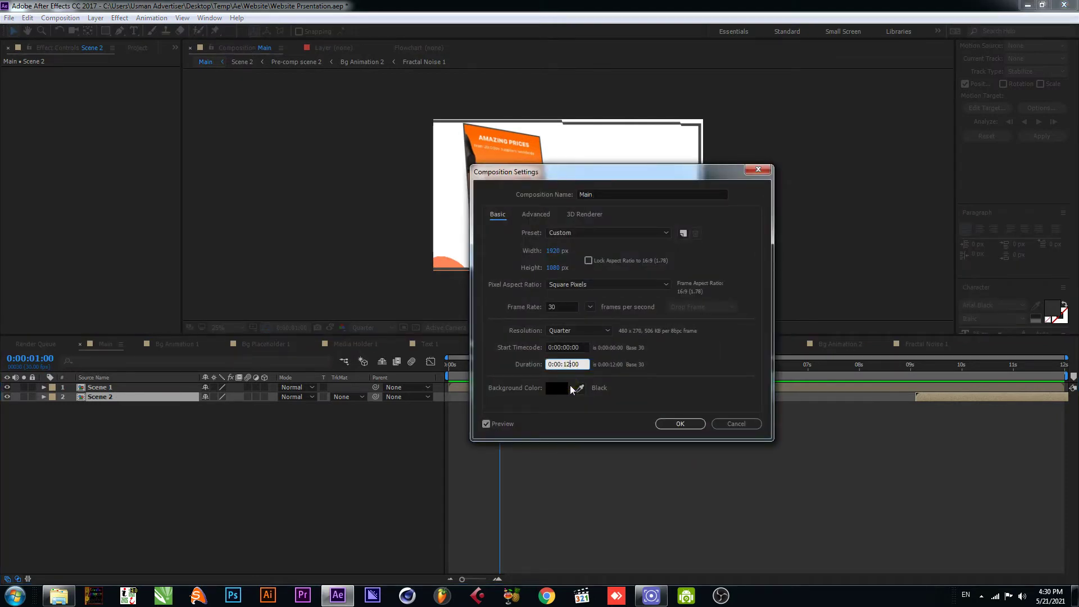
key("Return")
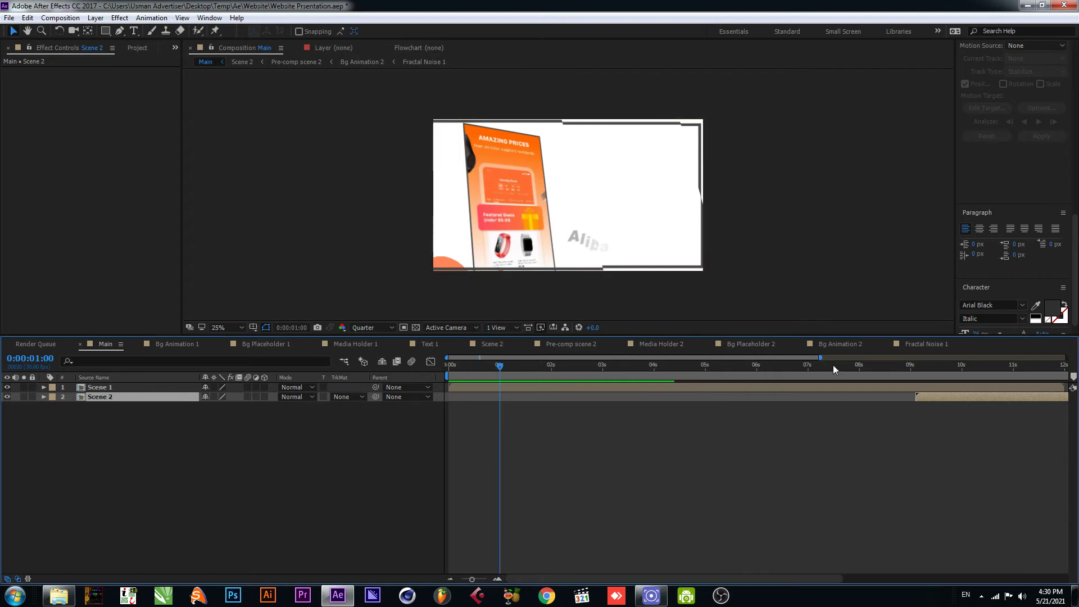
Step: Try starting the Scene 2 layer at about 10 seconds in Main and preview the transition
left_click(717, 366)
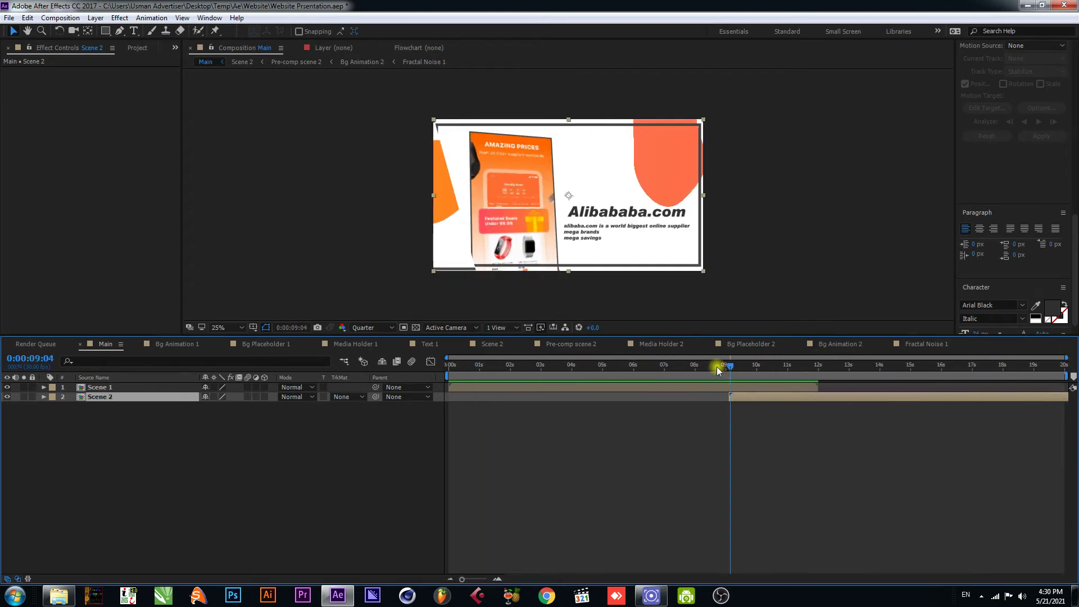
left_click_drag(742, 394, 772, 393)
key("space")
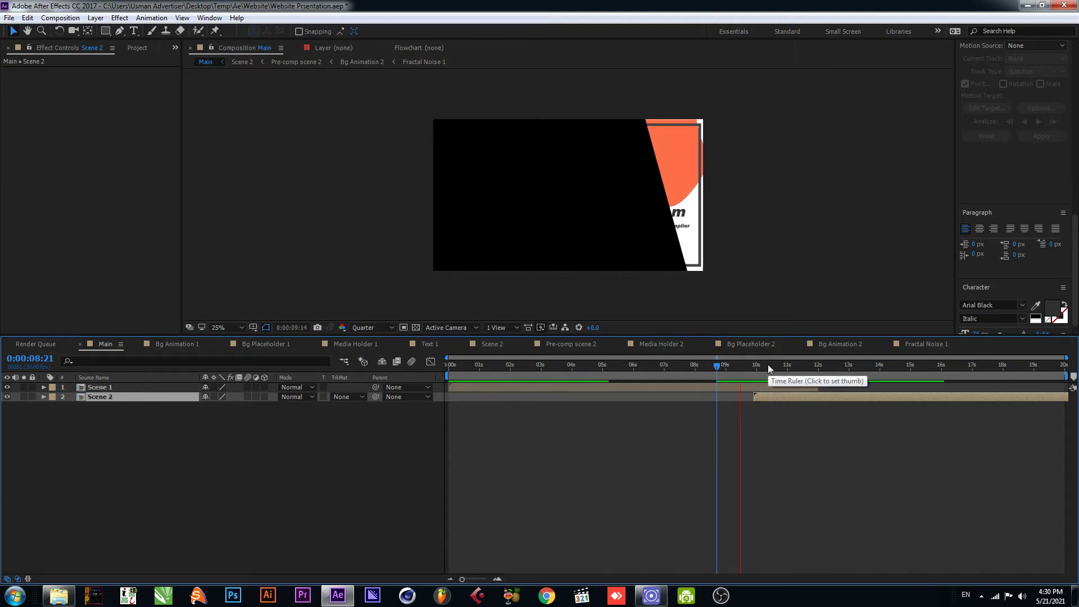
Step: Move the Scene 2 layer back to start at about 9 seconds, preview the transition, and save the project
left_click_drag(751, 369, 750, 397)
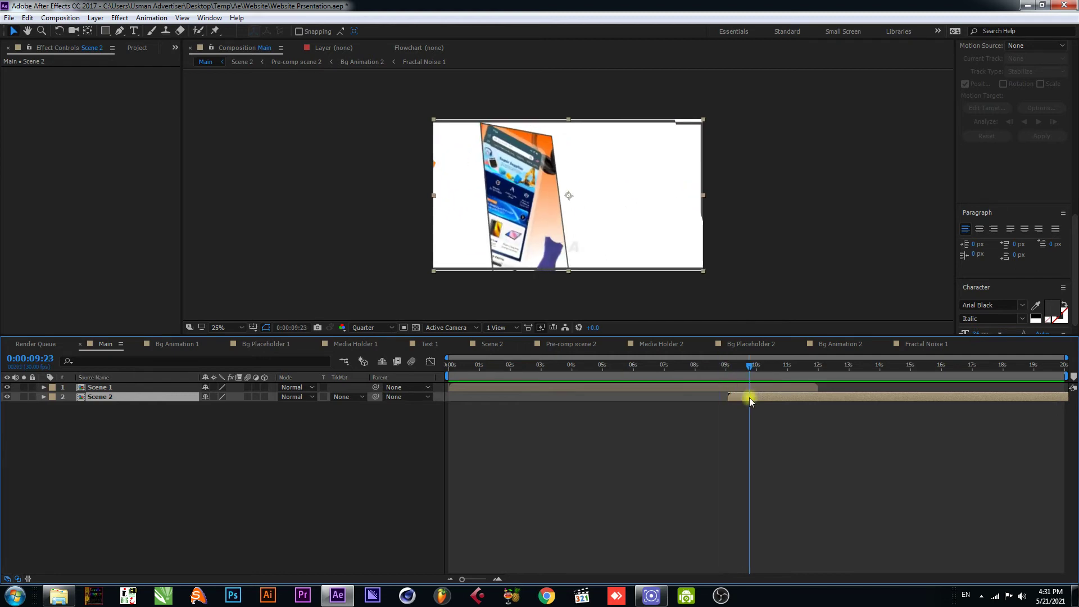
key("space")
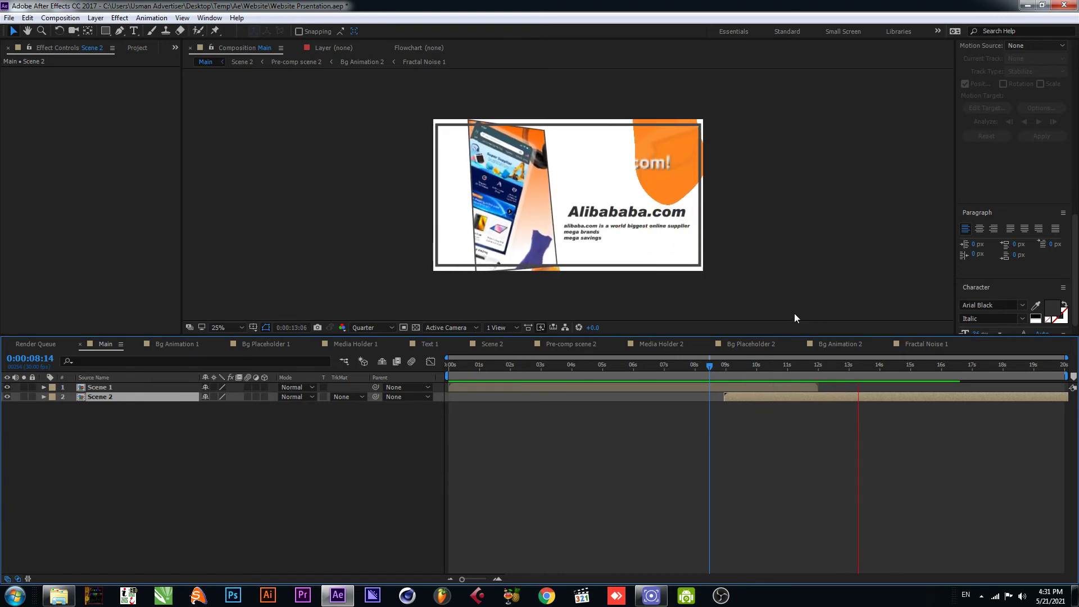
key("space")
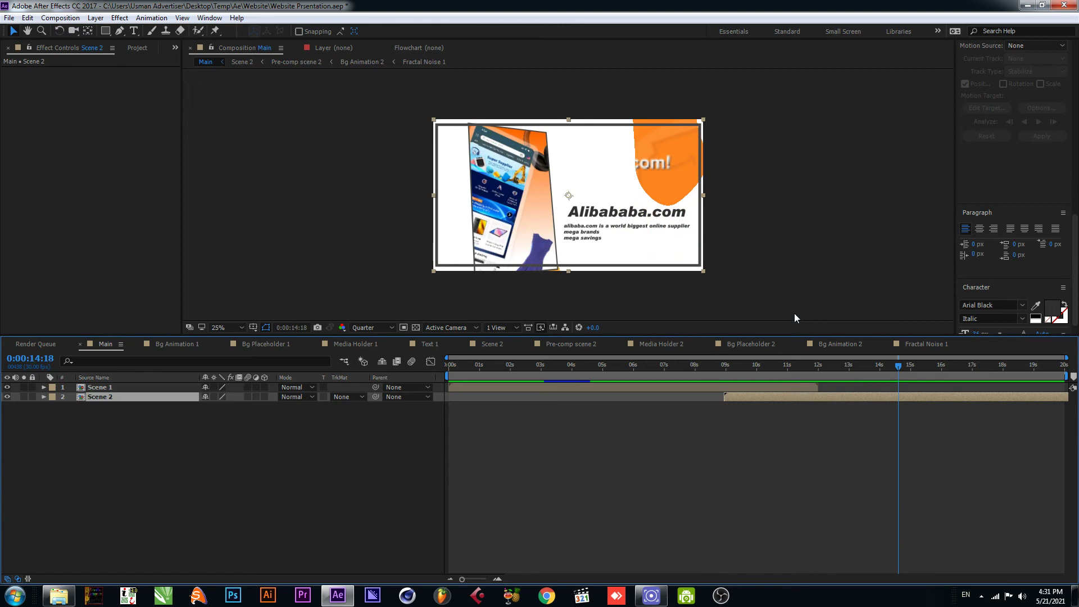
key("ctrl+s")
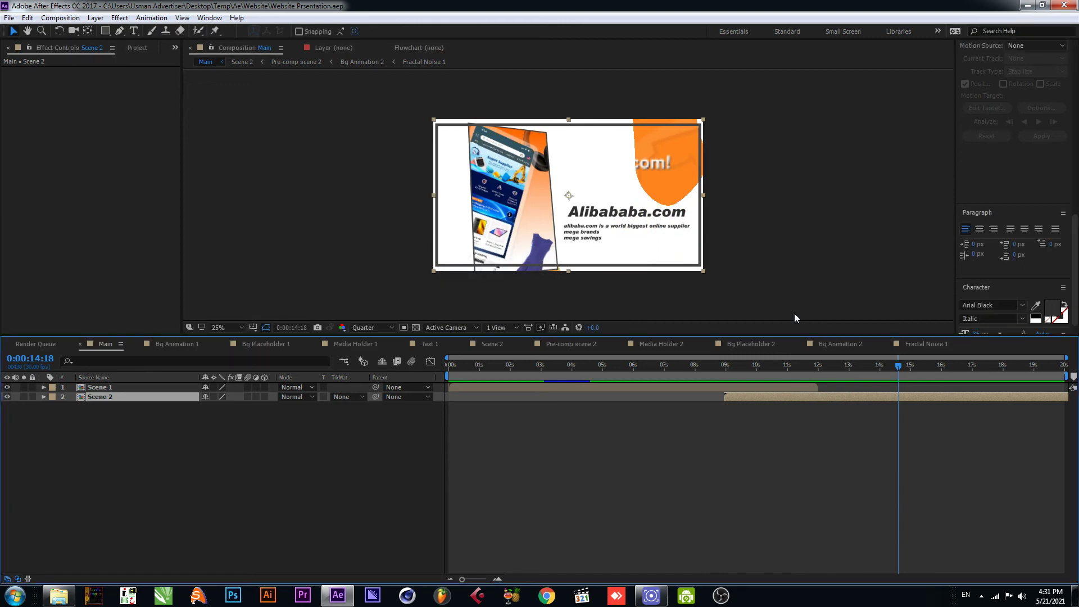